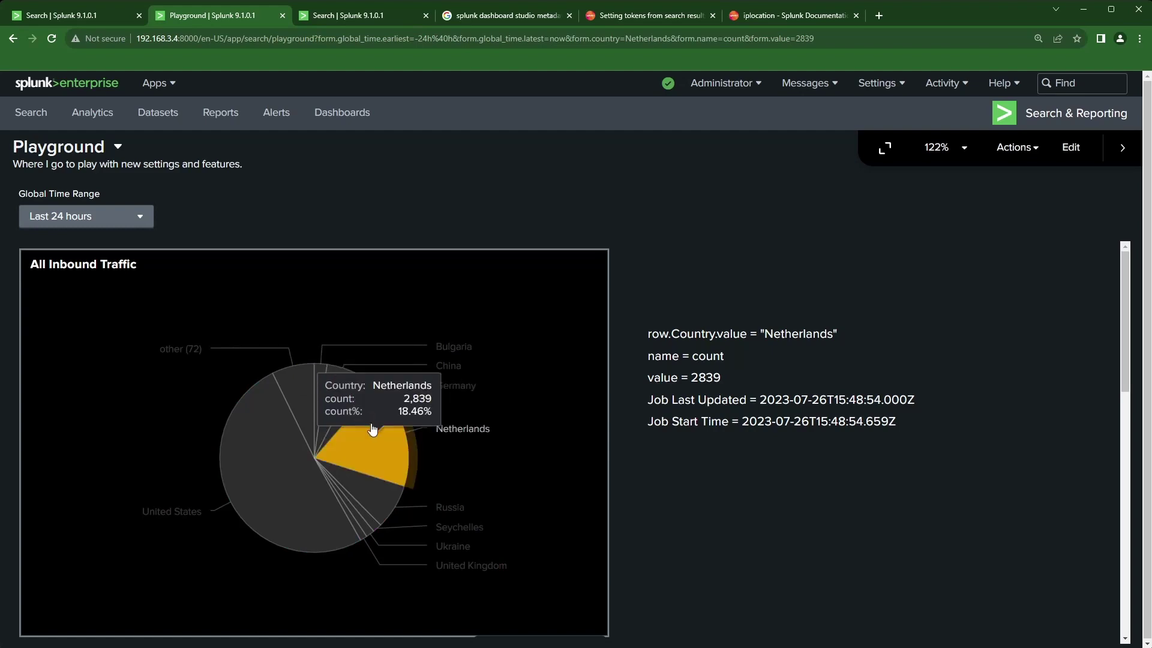
# Step: Select the Germany slice in the All Inbound Traffic pie chart to display its token values
pyautogui.click(354, 401)
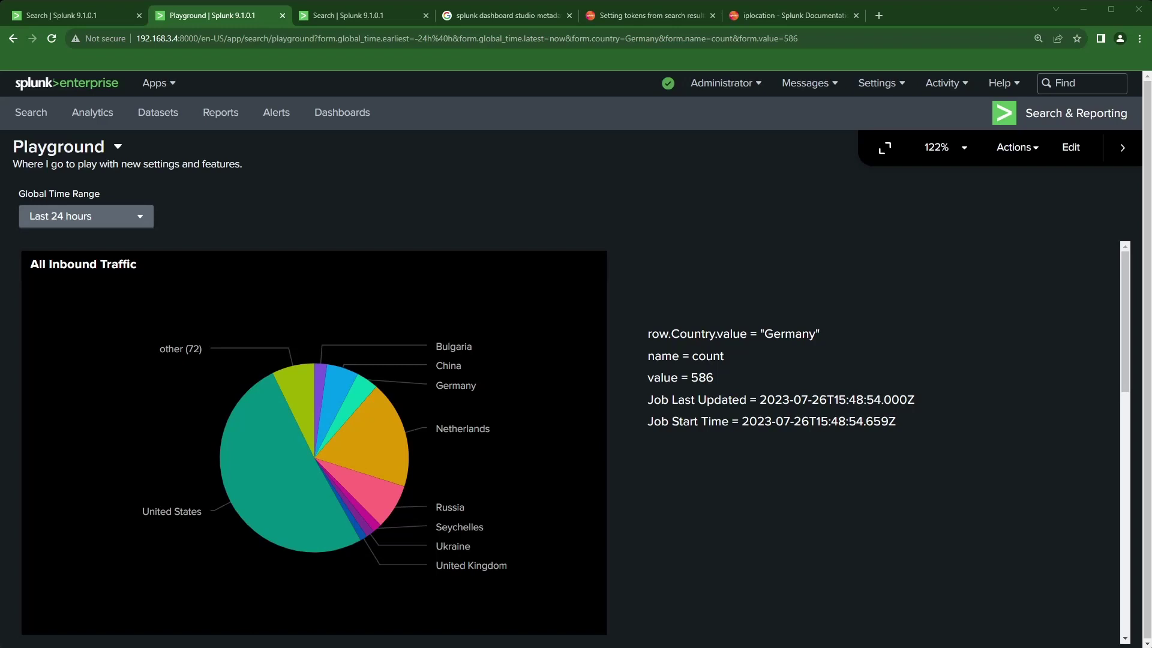
# Step: Examine the Splunk documentation on setting tokens from search results or search job metadata, including the metadata options and examples
pyautogui.click(507, 15)
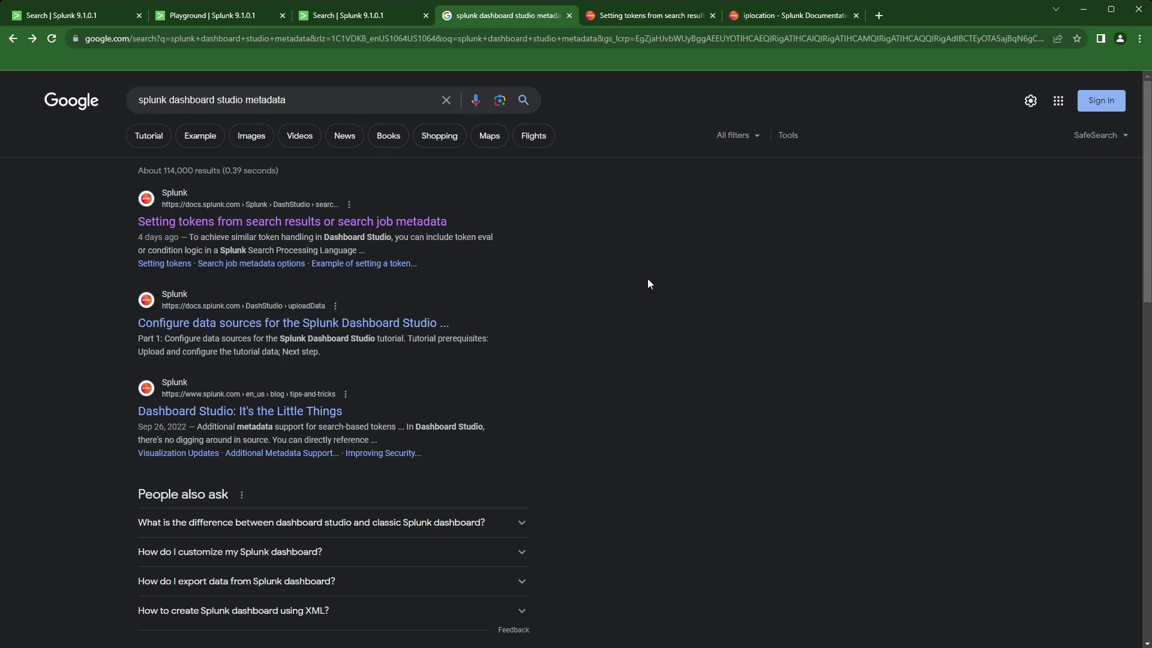
pyautogui.click(628, 20)
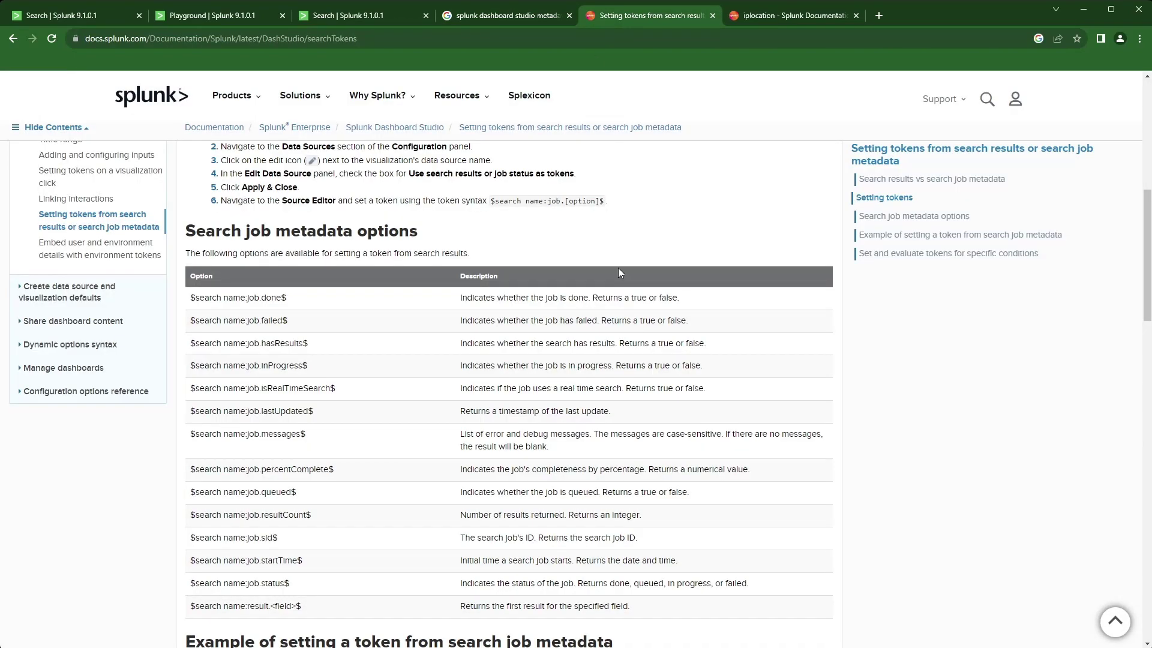
pyautogui.scroll(10, 618, 267)
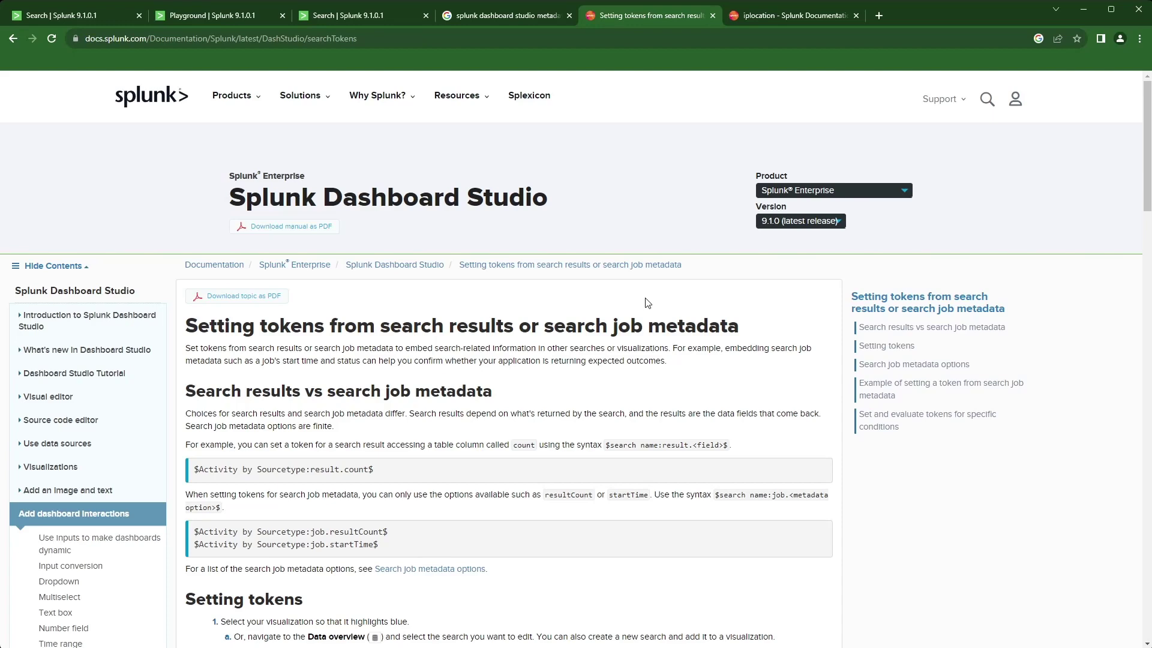
pyautogui.scroll(-4, 648, 302)
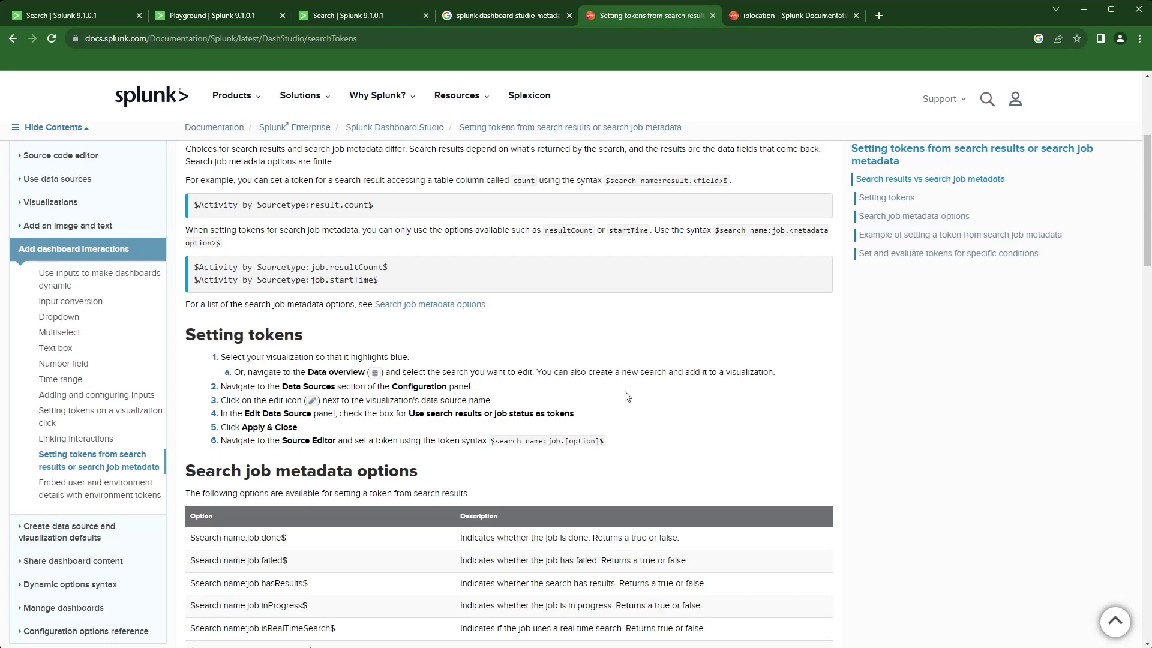
pyautogui.scroll(-3, 607, 403)
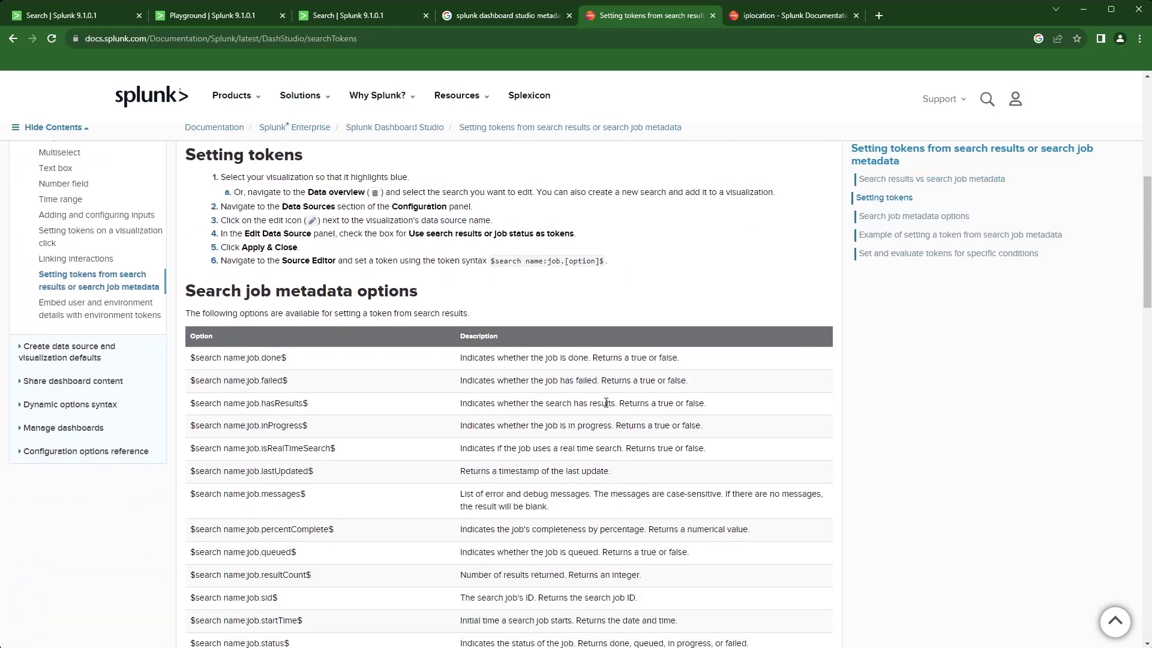
pyautogui.scroll(-2, 606, 403)
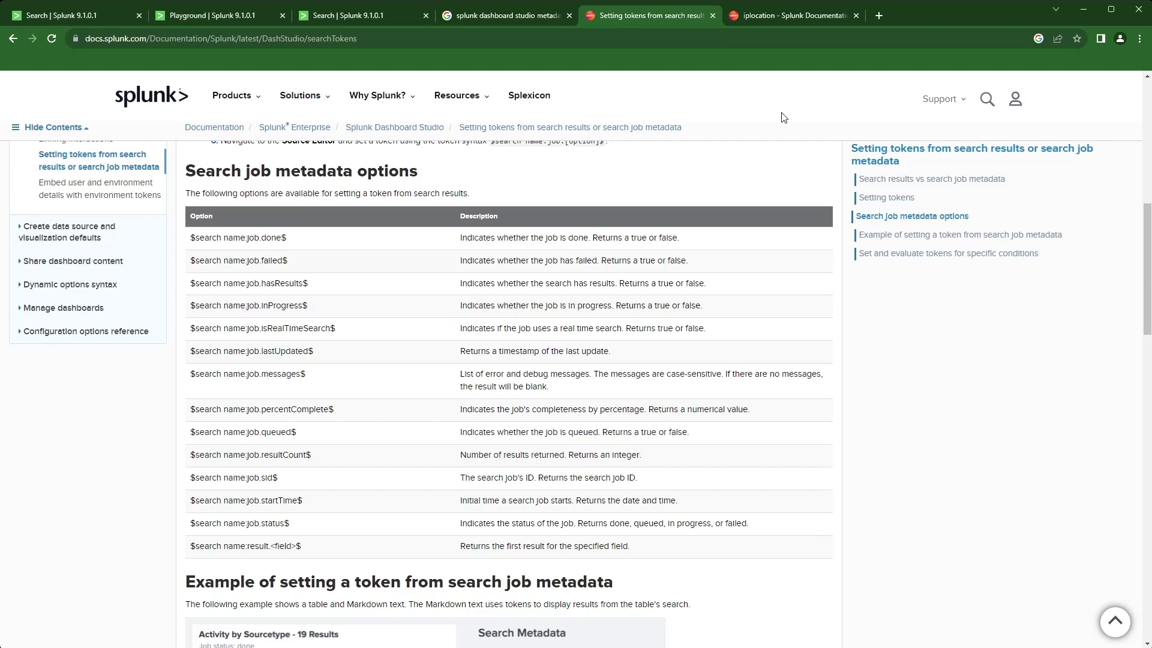
pyautogui.scroll(-3, 366, 472)
pyautogui.scroll(-3, 366, 474)
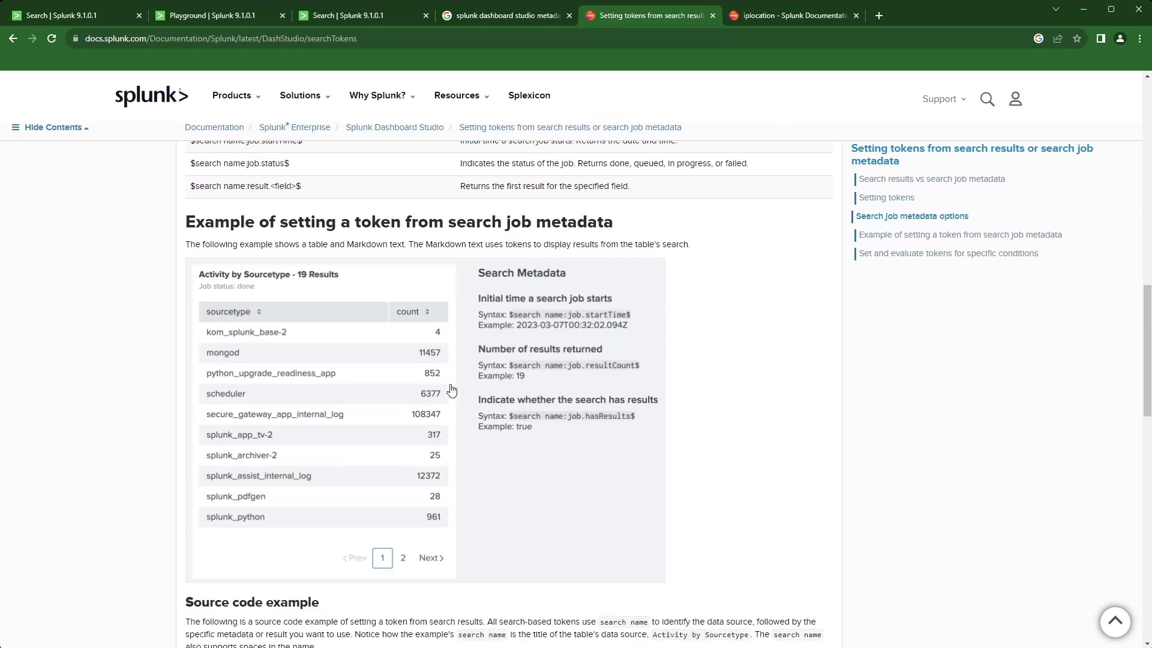
pyautogui.scroll(-8, 351, 492)
pyautogui.scroll(-3, 352, 491)
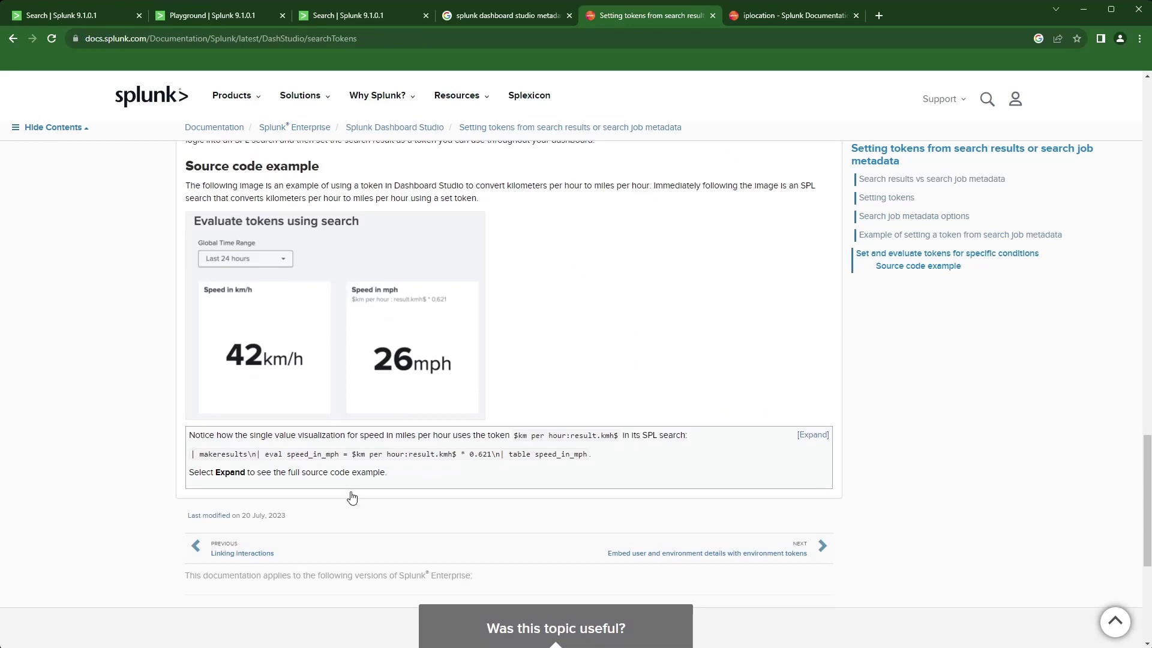
pyautogui.scroll(5, 372, 498)
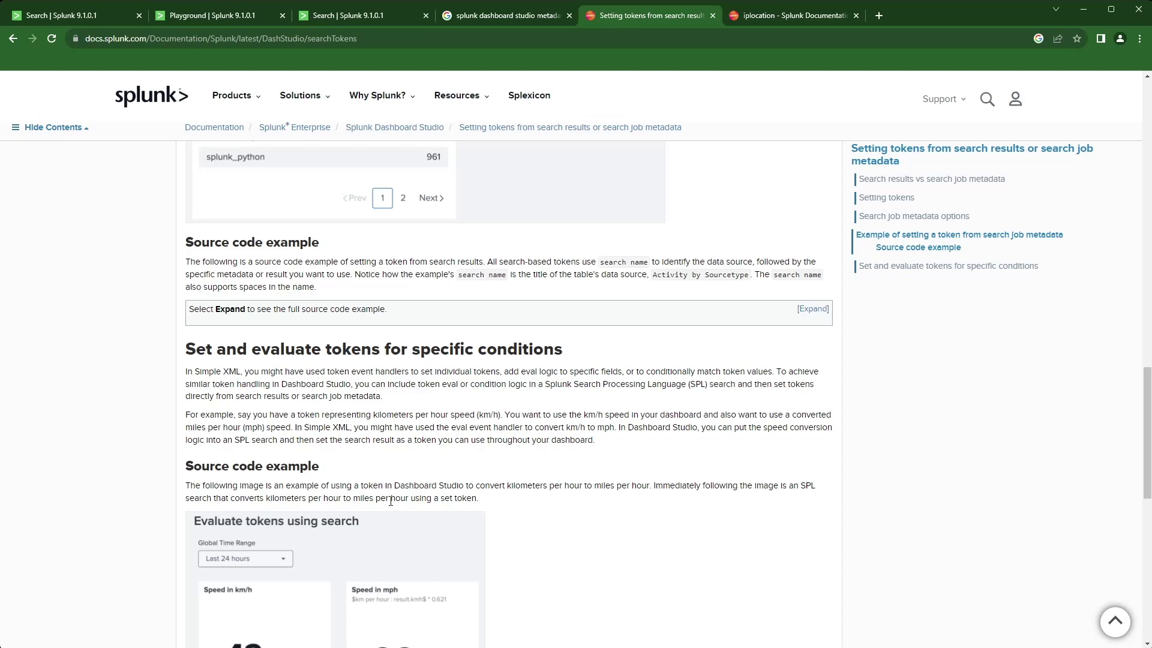
# Step: Examine the iplocation command reference, covering its syntax, optional arguments and how to update the geolocation database
pyautogui.click(805, 20)
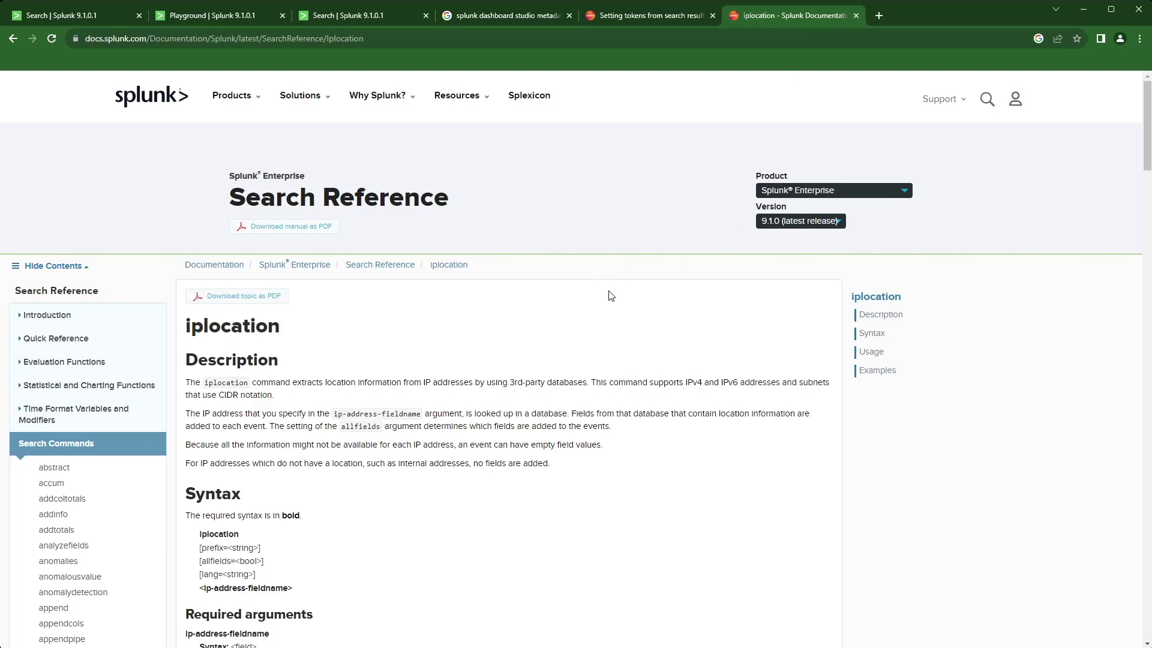
pyautogui.scroll(-5, 611, 295)
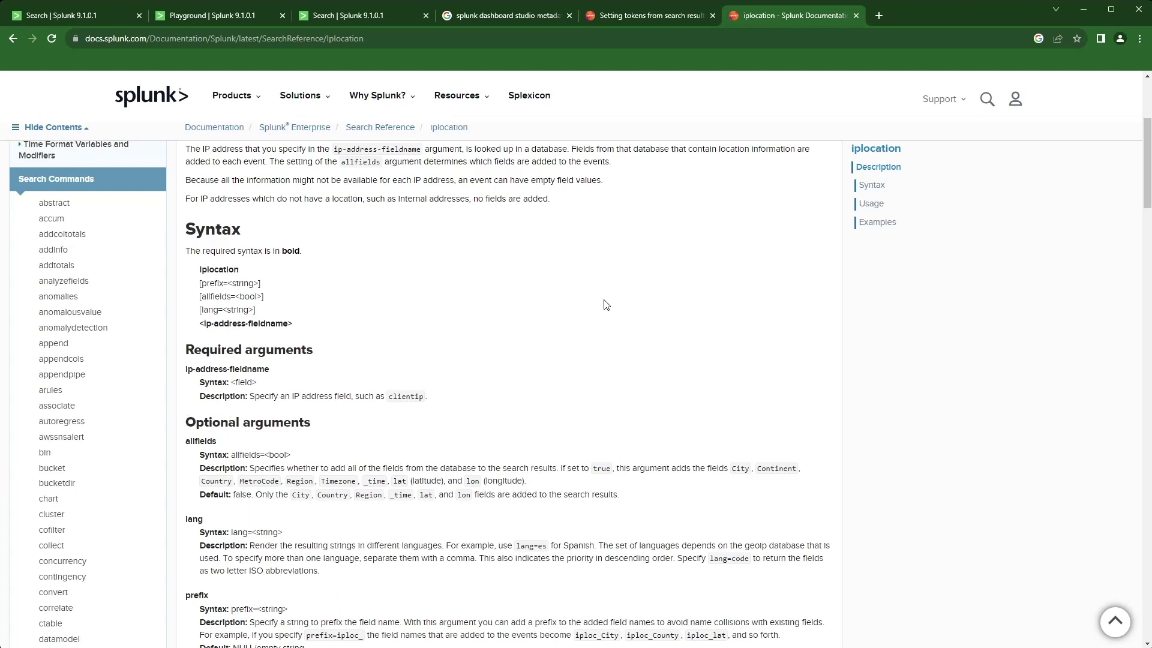
pyautogui.scroll(-5, 604, 294)
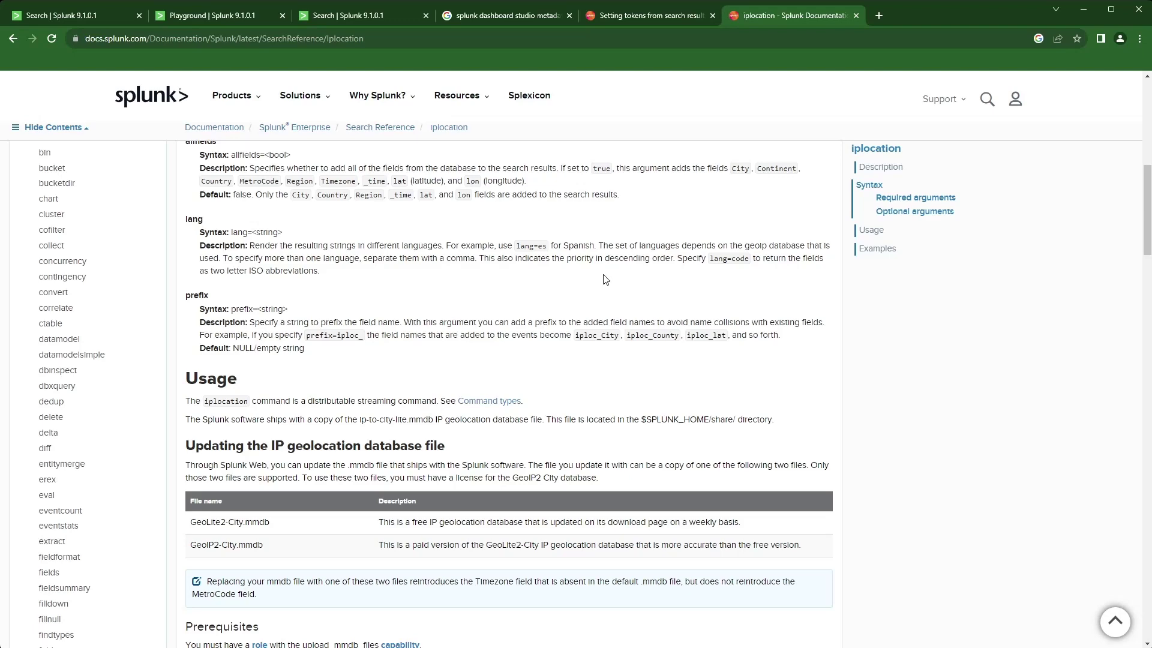
pyautogui.scroll(-2, 278, 473)
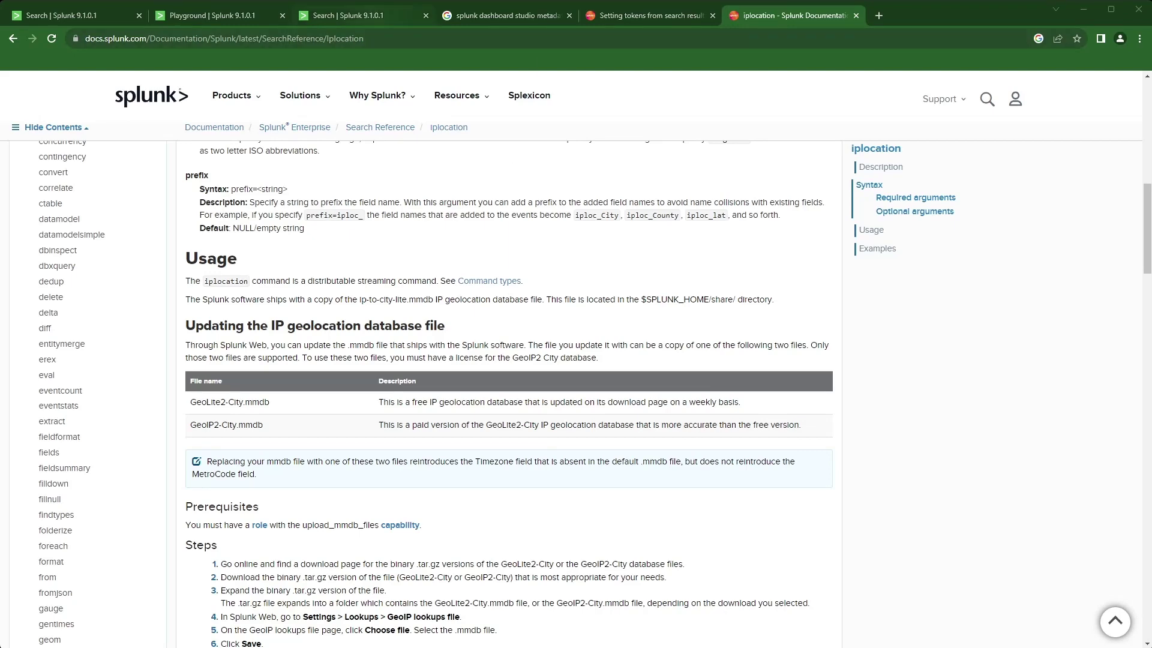
# Step: Set up saving the inbound traffic by country search to a new Dashboard Studio dashboard titled "Inbound Firewall Traffic" with the Absolute layout
pyautogui.click(374, 18)
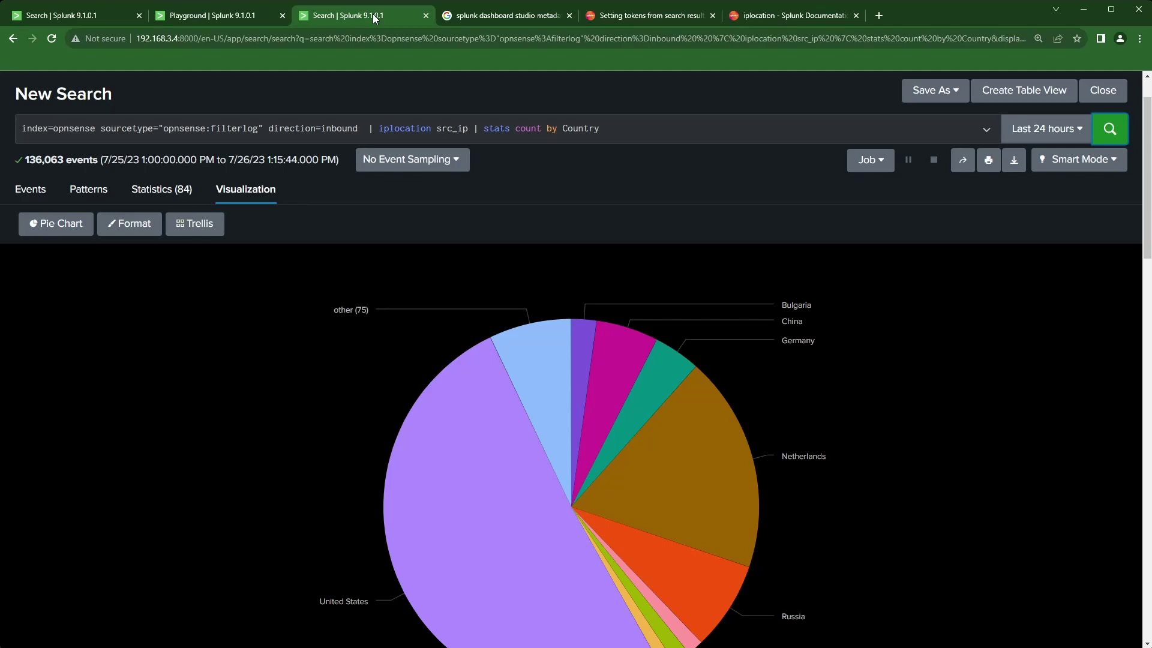
pyautogui.click(937, 99)
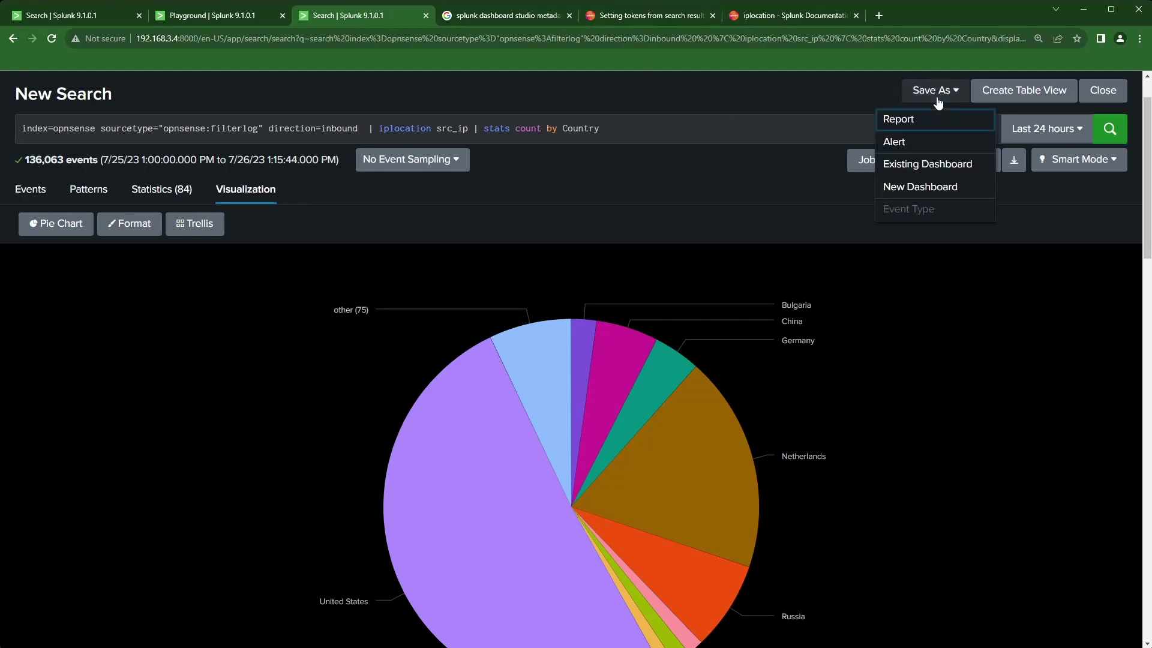
pyautogui.click(923, 193)
pyautogui.click(618, 189)
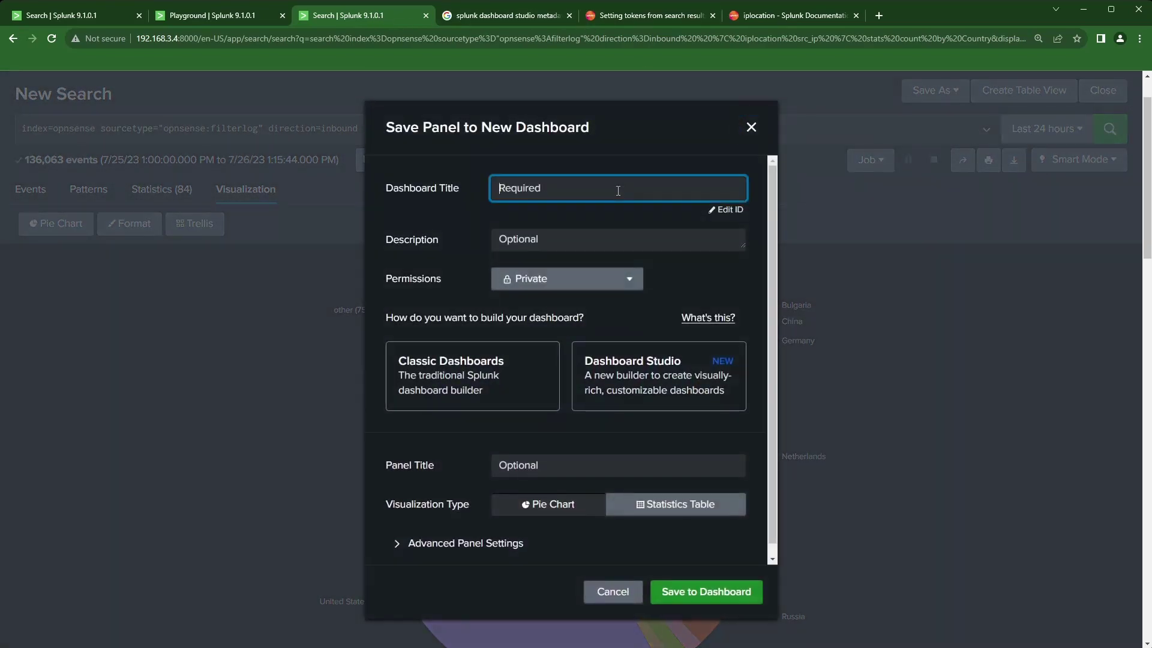
pyautogui.write('All')
pyautogui.press('BackSpace')
pyautogui.press('BackSpace')
pyautogui.press('BackSpace')
pyautogui.press('BackSpace')
pyautogui.write('Inb')
pyautogui.press('BackSpace')
pyautogui.write('bound Firewa')
pyautogui.press('BackSpace')
pyautogui.press('BackSpace')
pyautogui.write('wall ')
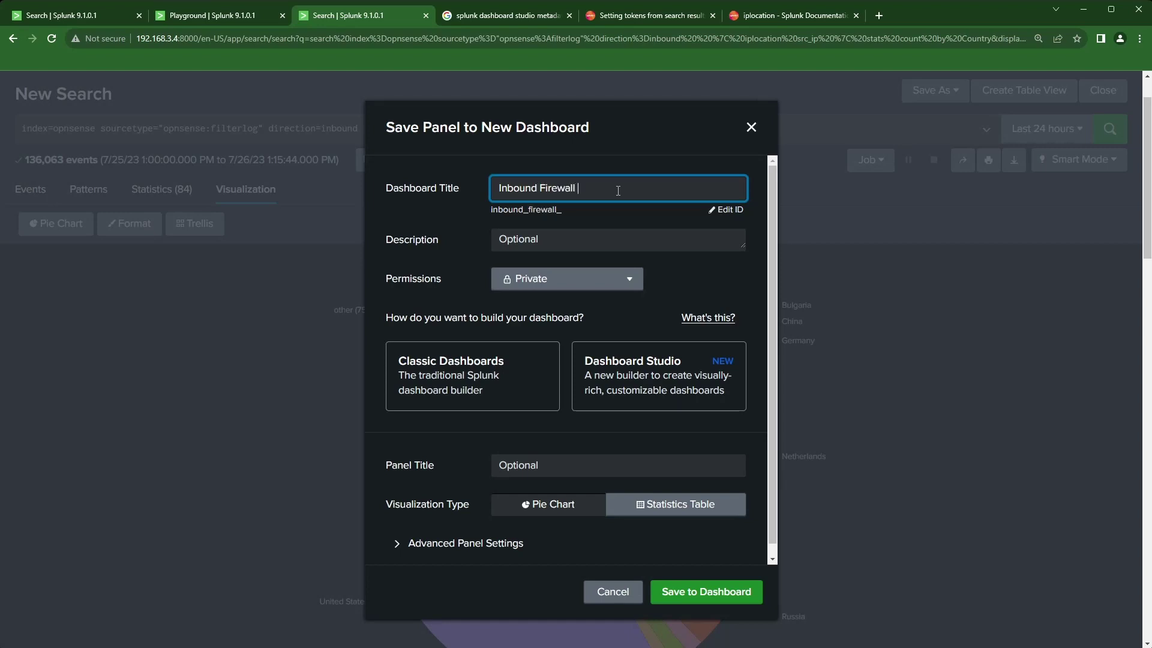
pyautogui.write('Traffic')
pyautogui.click(662, 377)
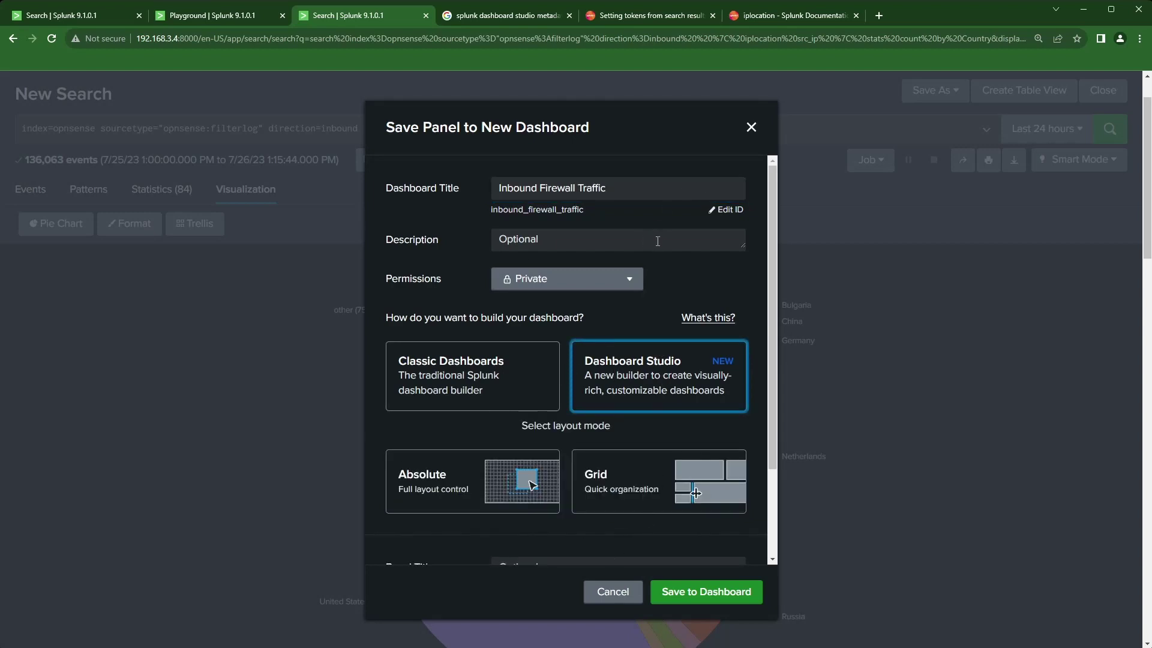
pyautogui.click(436, 478)
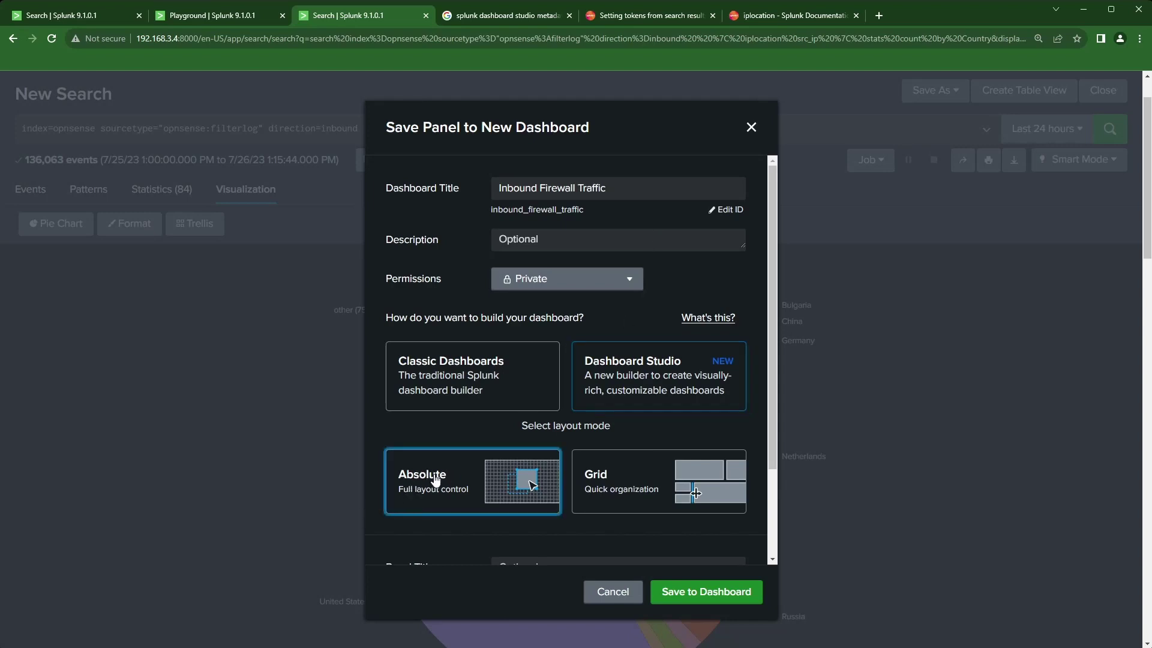
# Step: Title the new dashboard's panel "All Inbound Traffic" and choose Pie Chart as its visualization type
pyautogui.scroll(-3, 438, 483)
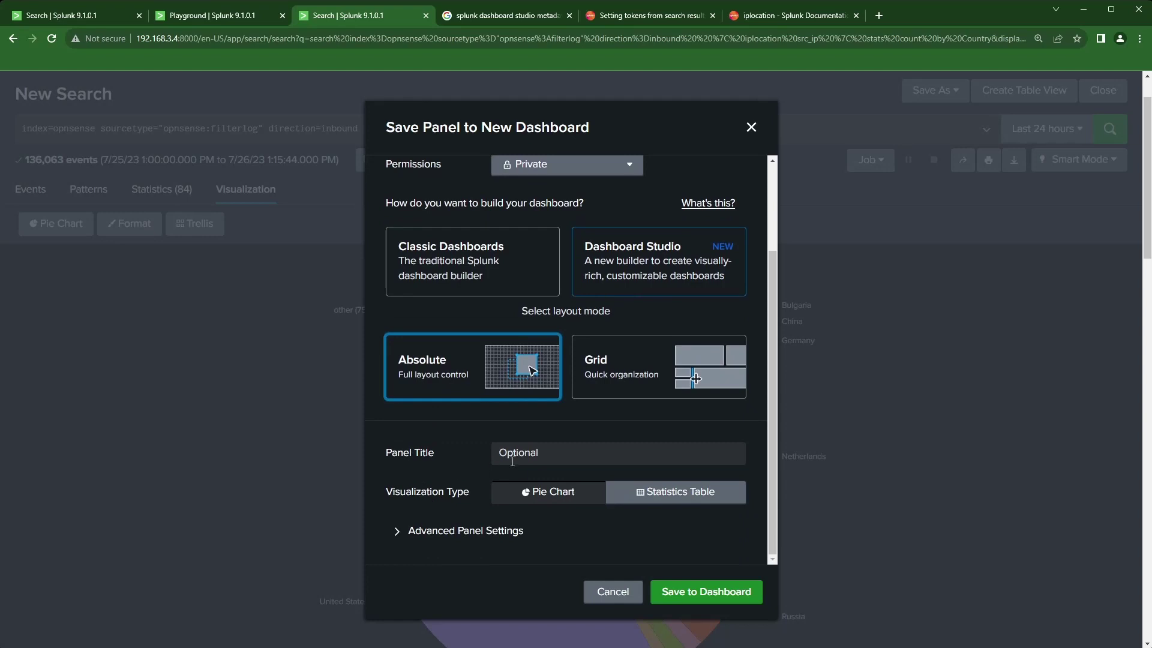
pyautogui.click(590, 454)
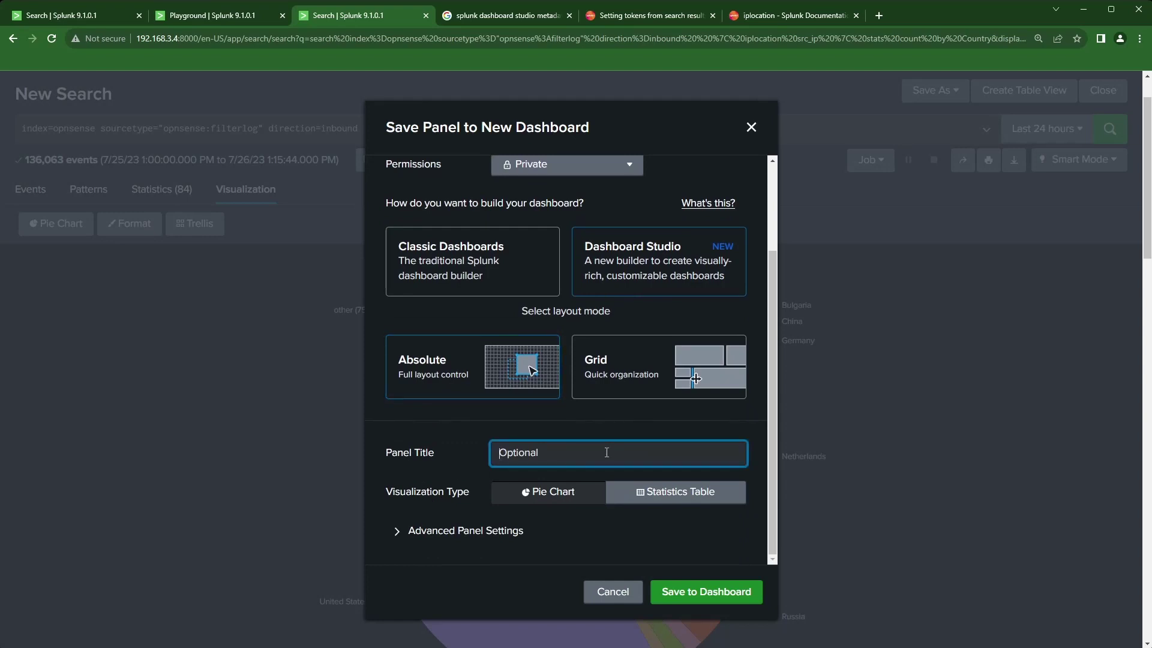
pyautogui.write('All Traffic')
pyautogui.press('Left')
pyautogui.press('Left')
pyautogui.press('Left')
pyautogui.press('Left')
pyautogui.write('in')
pyautogui.press('BackSpace')
pyautogui.press('BackSpace')
pyautogui.write('Inbourd')
pyautogui.click(544, 496)
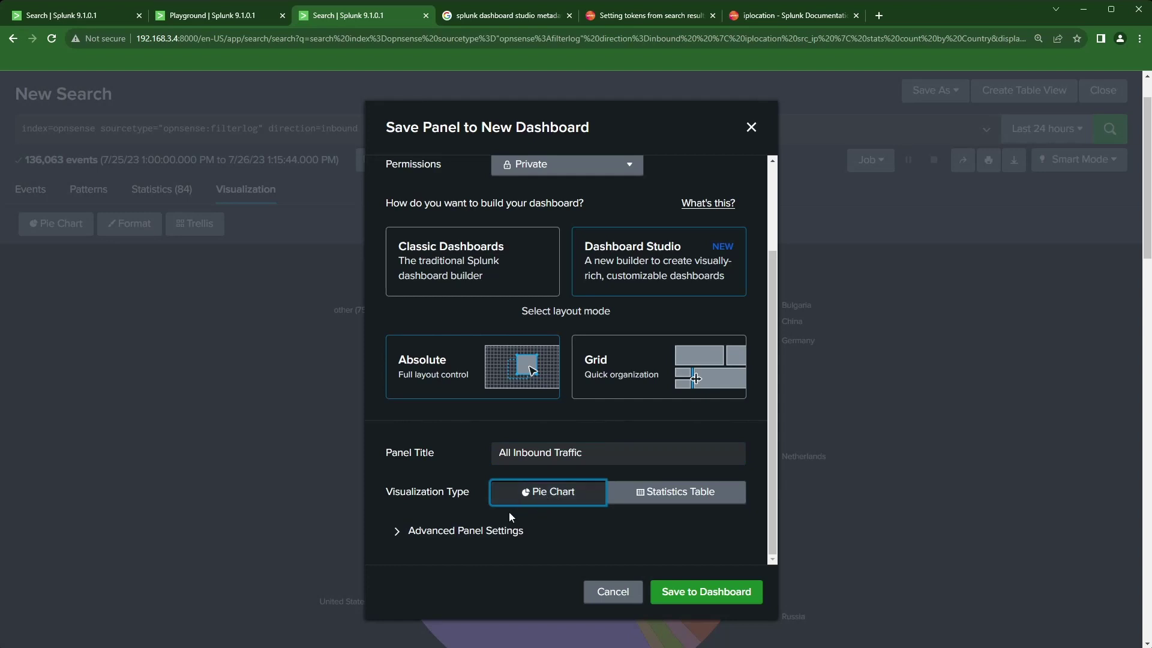
# Step: Check the advanced panel settings, including the drilldown help, and save the panel to the new dashboard
pyautogui.click(484, 531)
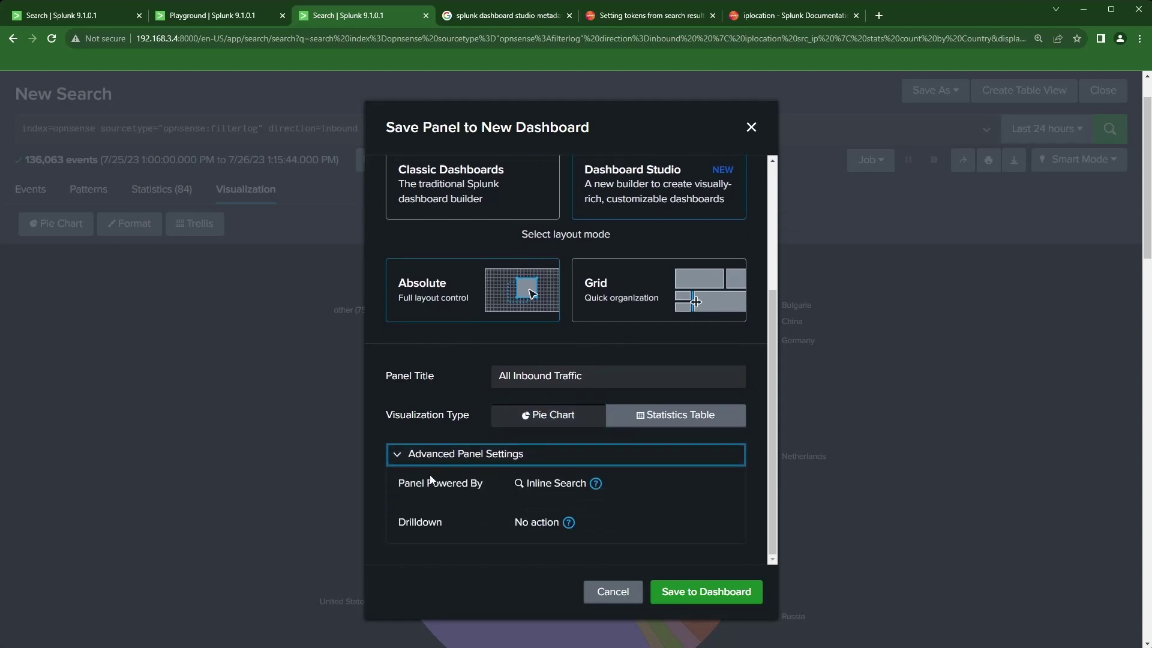
pyautogui.moveTo(573, 528)
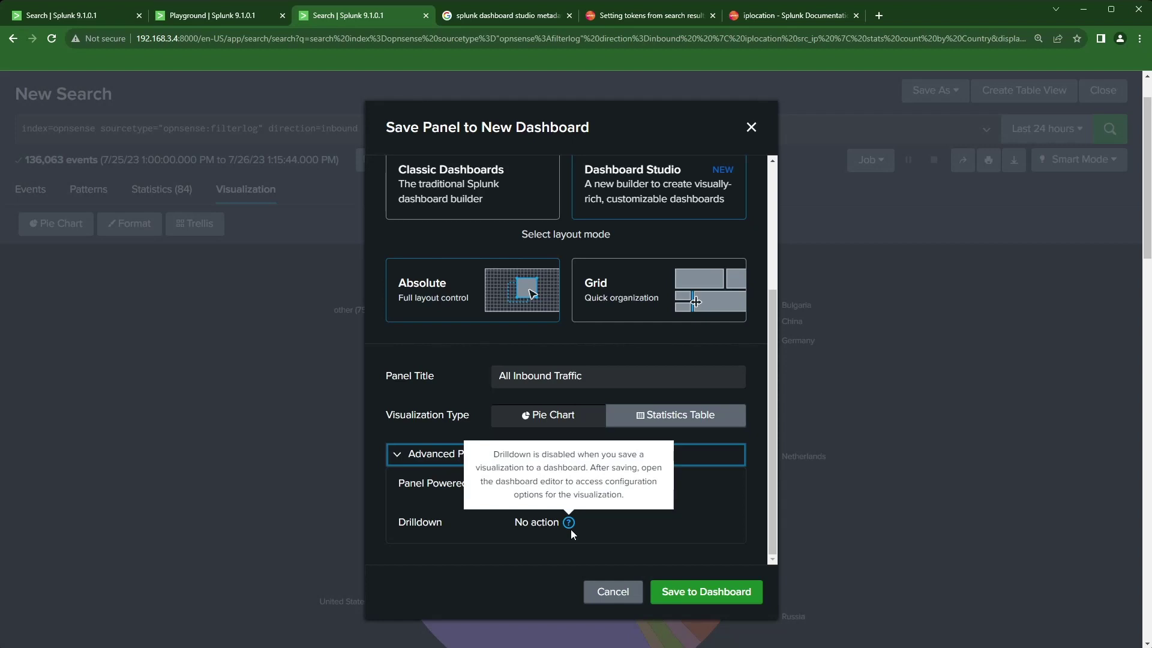
pyautogui.click(690, 593)
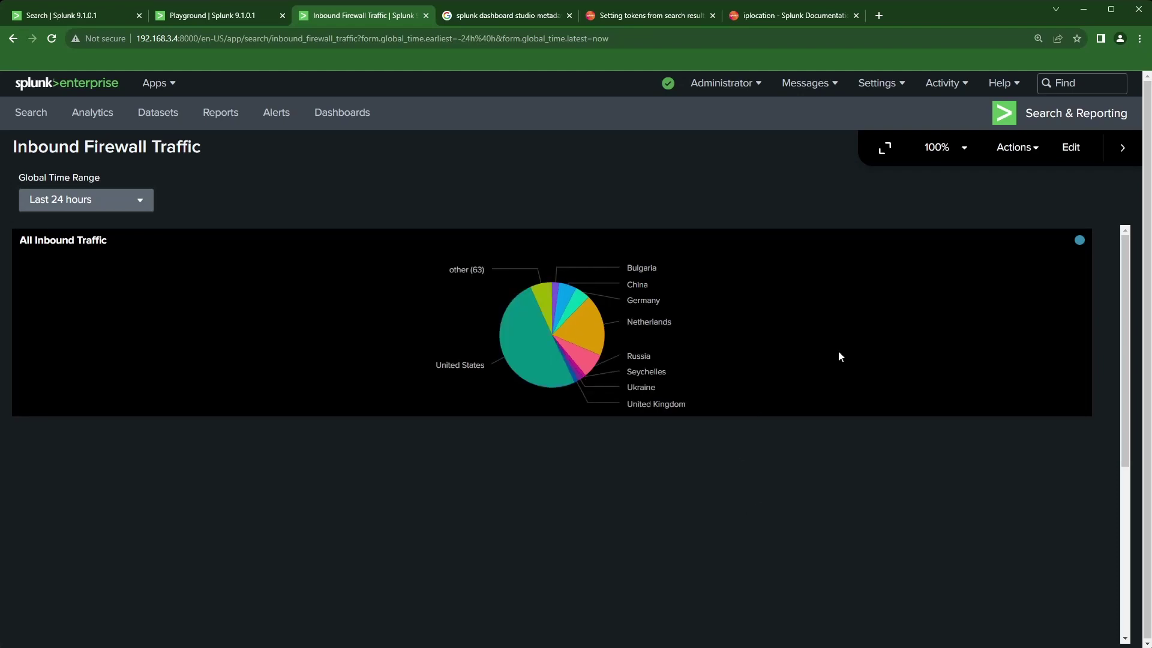
# Step: Open the Inbound Firewall Traffic dashboard for editing and resize the pie chart panel to about 880 by 610
pyautogui.click(1078, 158)
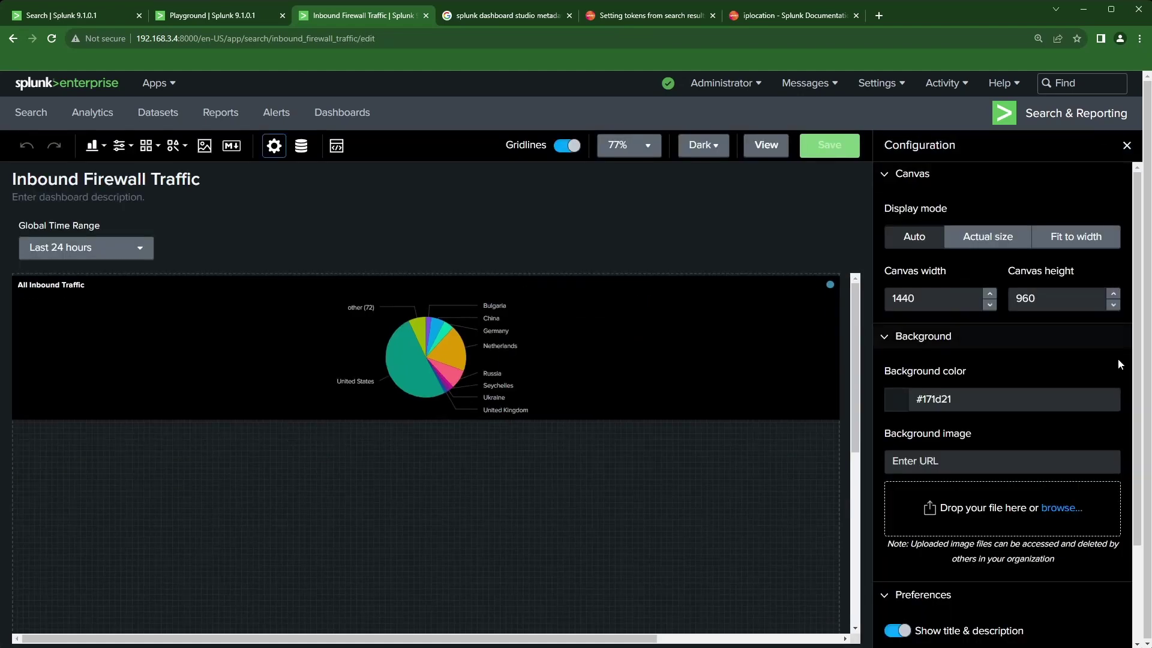
pyautogui.click(813, 398)
pyautogui.moveTo(841, 417); pyautogui.dragTo(522, 627)
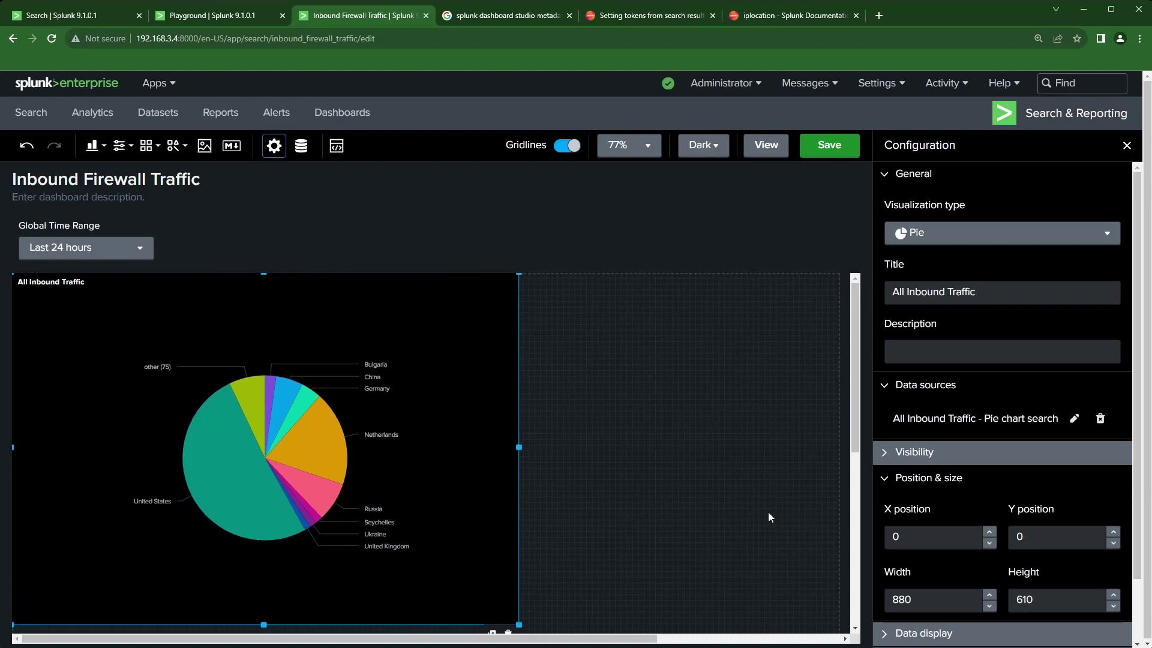
pyautogui.hotkey('ctrl', '+')
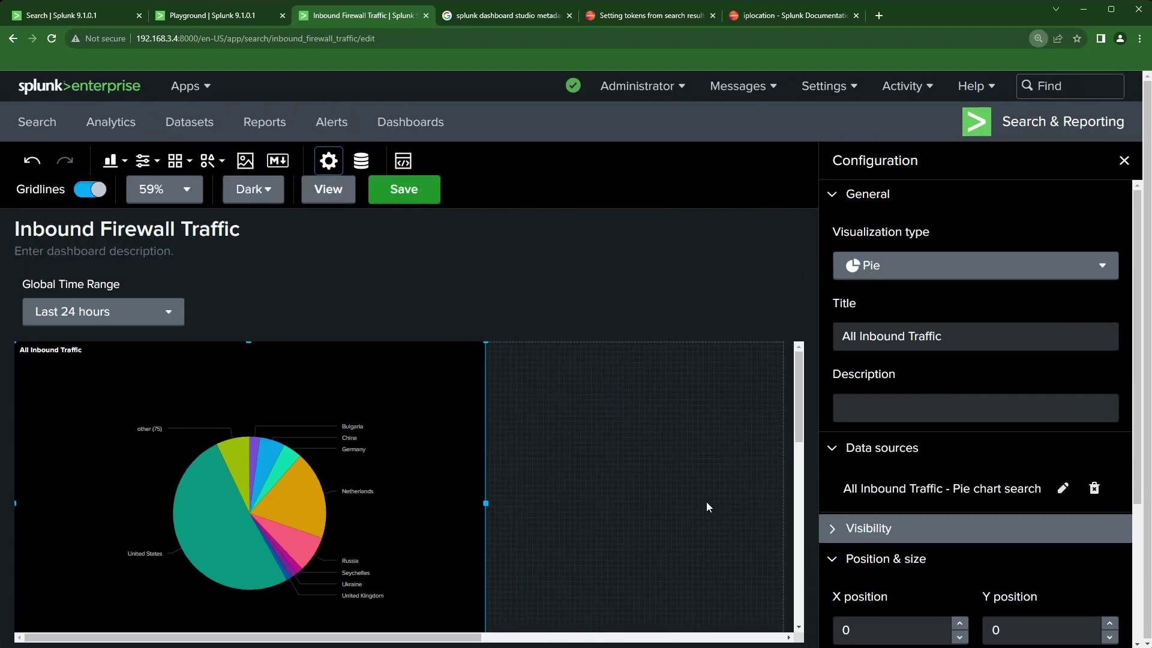
pyautogui.hotkey('ctrl', '-')
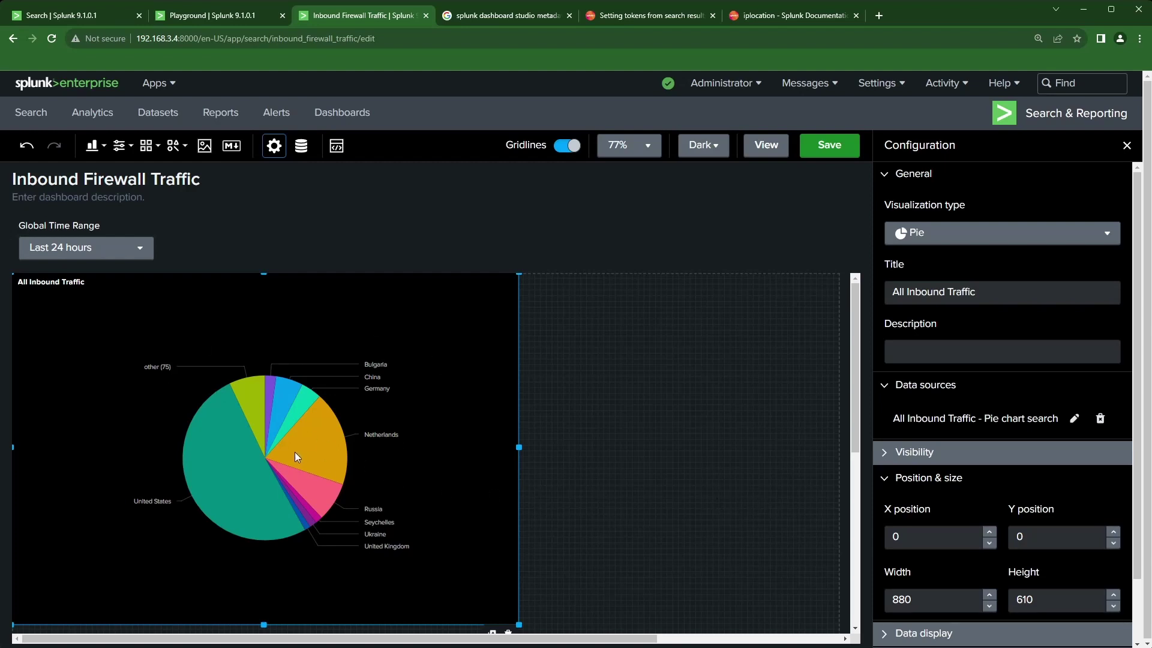
# Step: Rename the pie chart's data source to "All Inbound Traffic" and apply the change
pyautogui.click(302, 155)
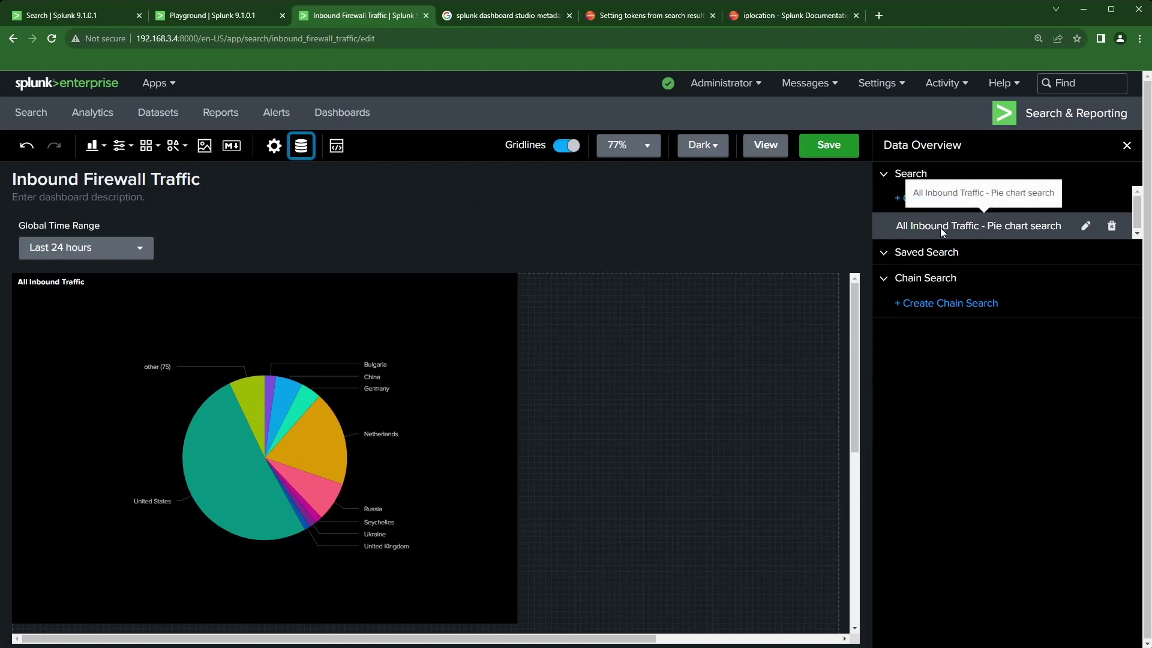
pyautogui.click(1085, 226)
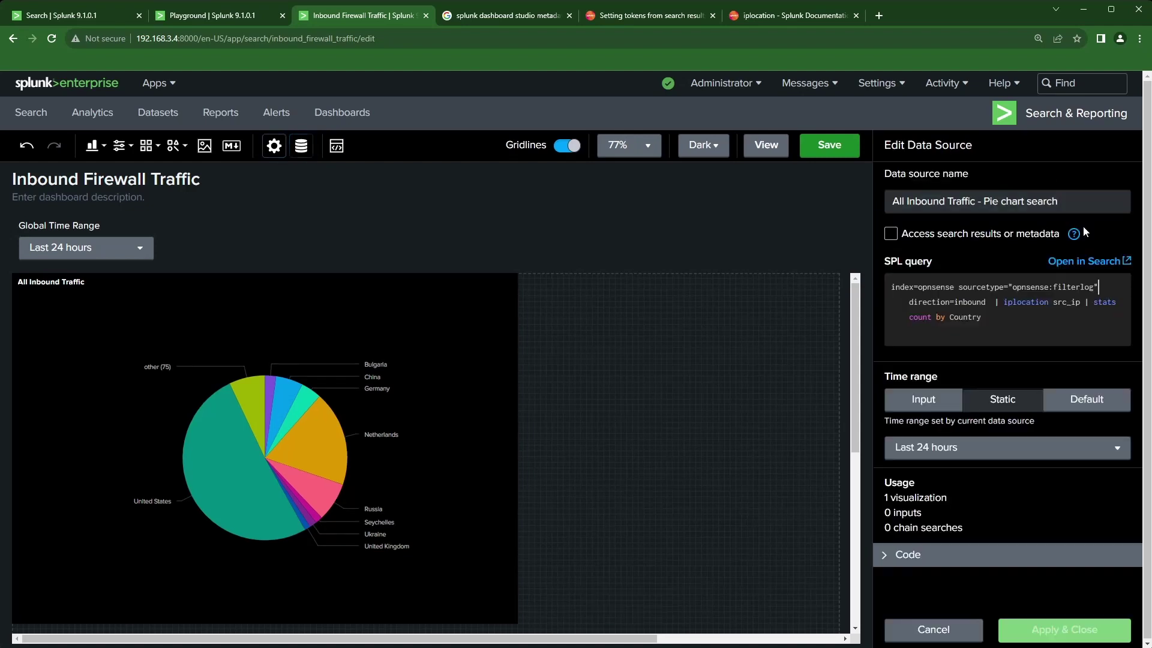
pyautogui.moveTo(1072, 201); pyautogui.dragTo(977, 201)
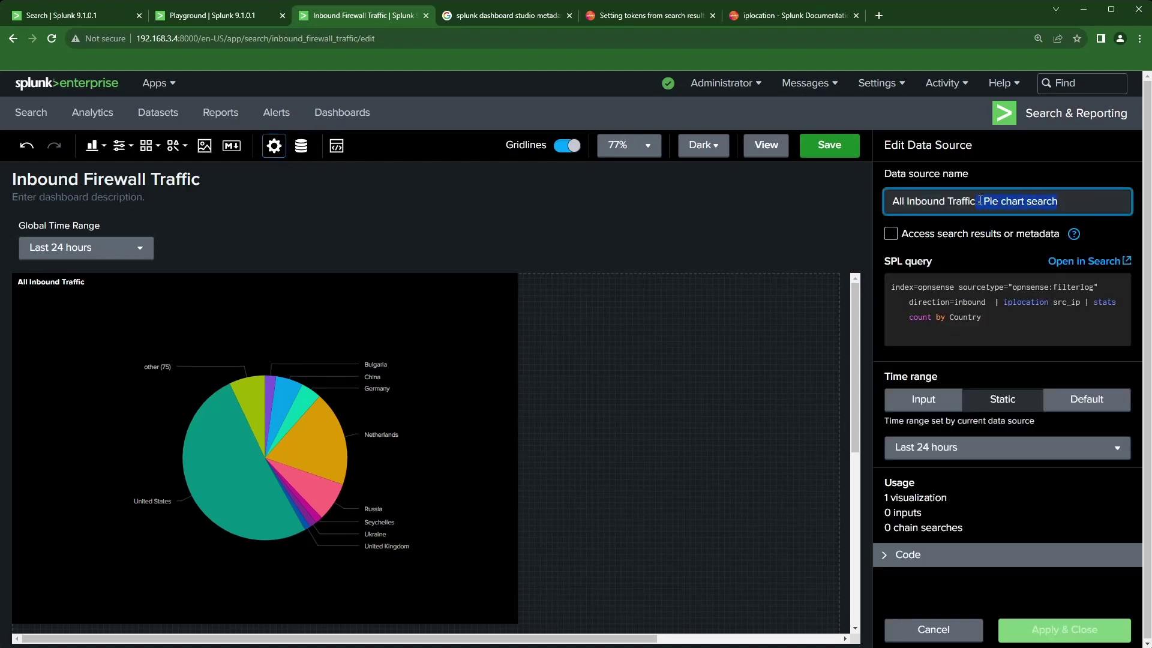
pyautogui.press('BackSpace')
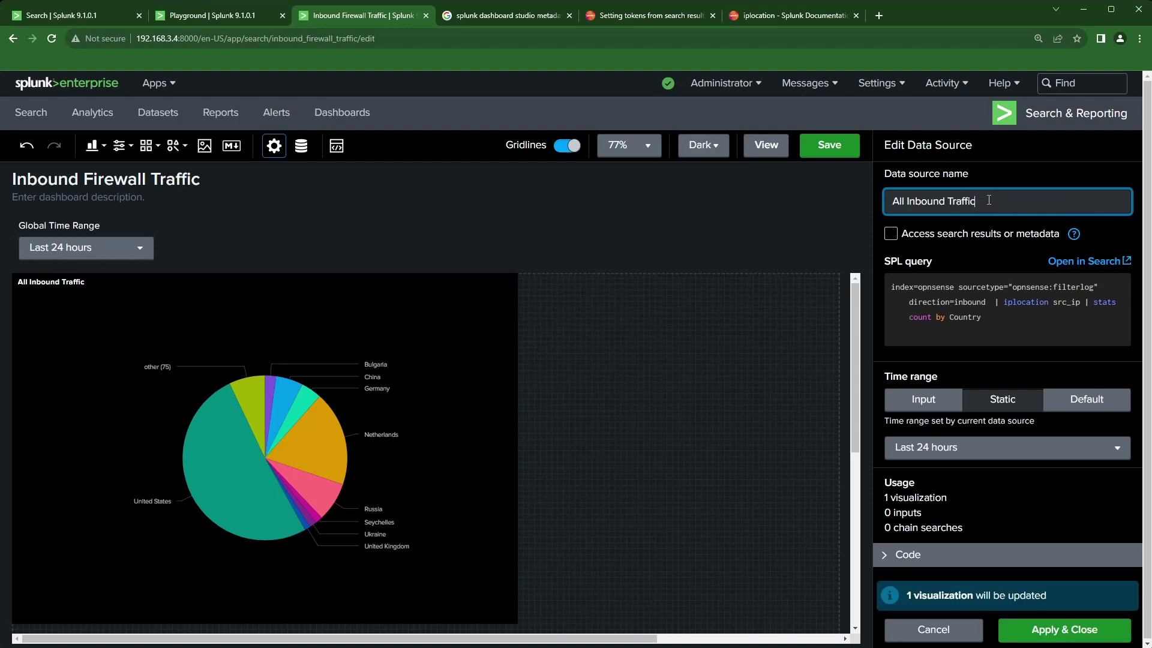
pyautogui.click(1103, 622)
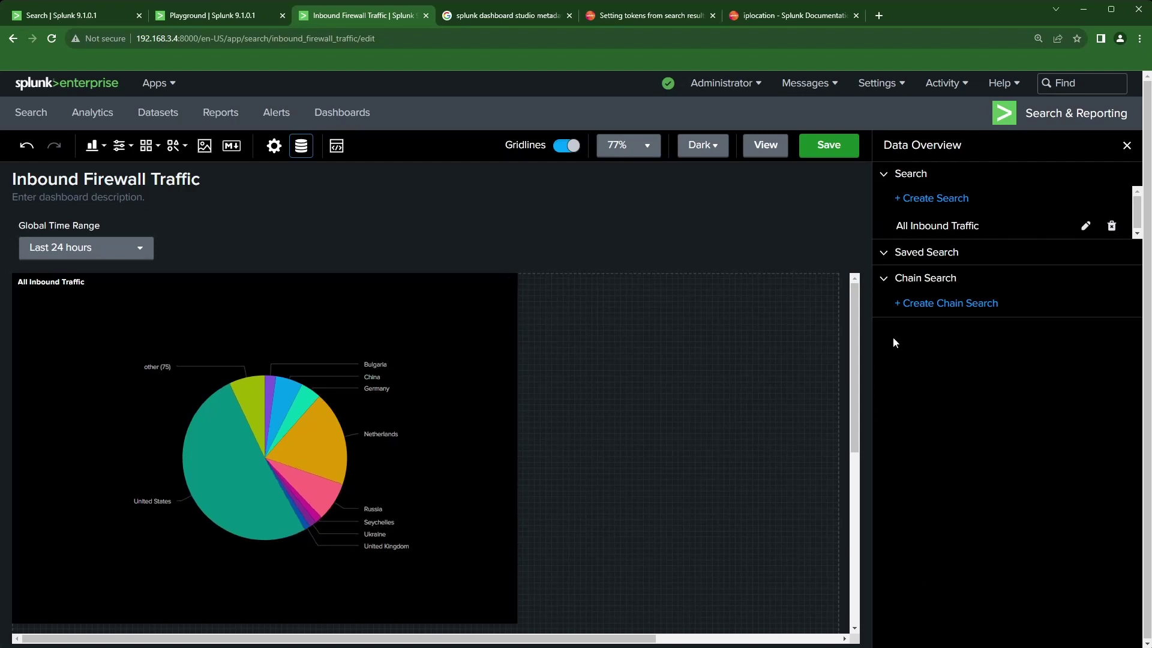
# Step: Enable access to search results or metadata for the All Inbound Traffic data source and apply the change
pyautogui.click(1085, 227)
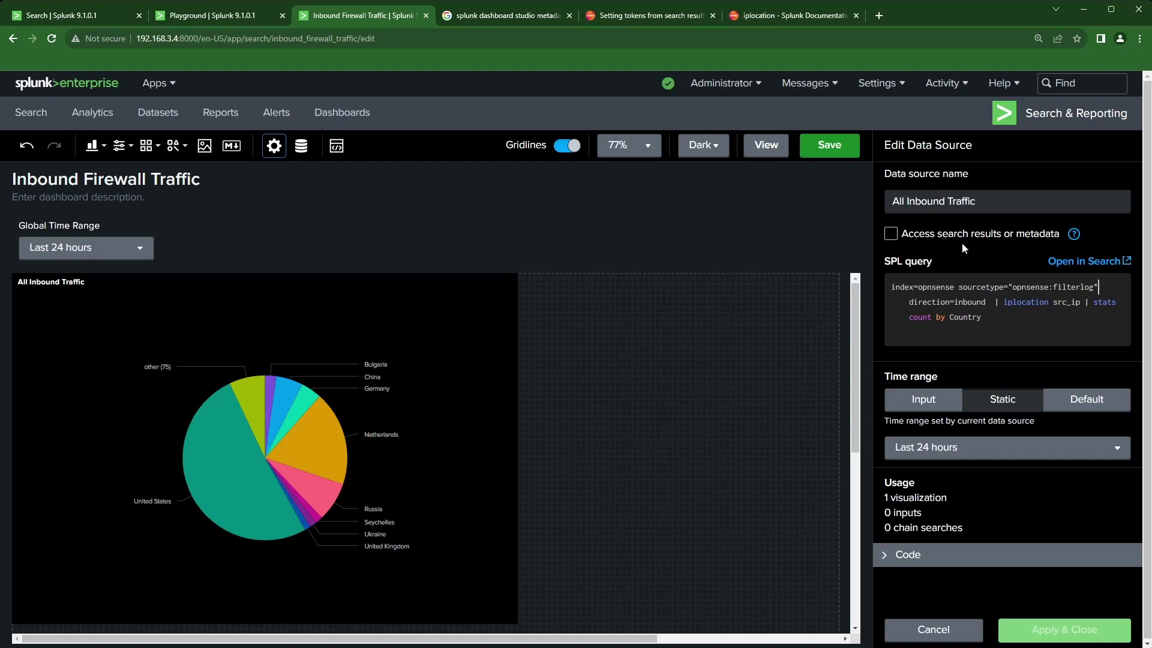
pyautogui.click(891, 234)
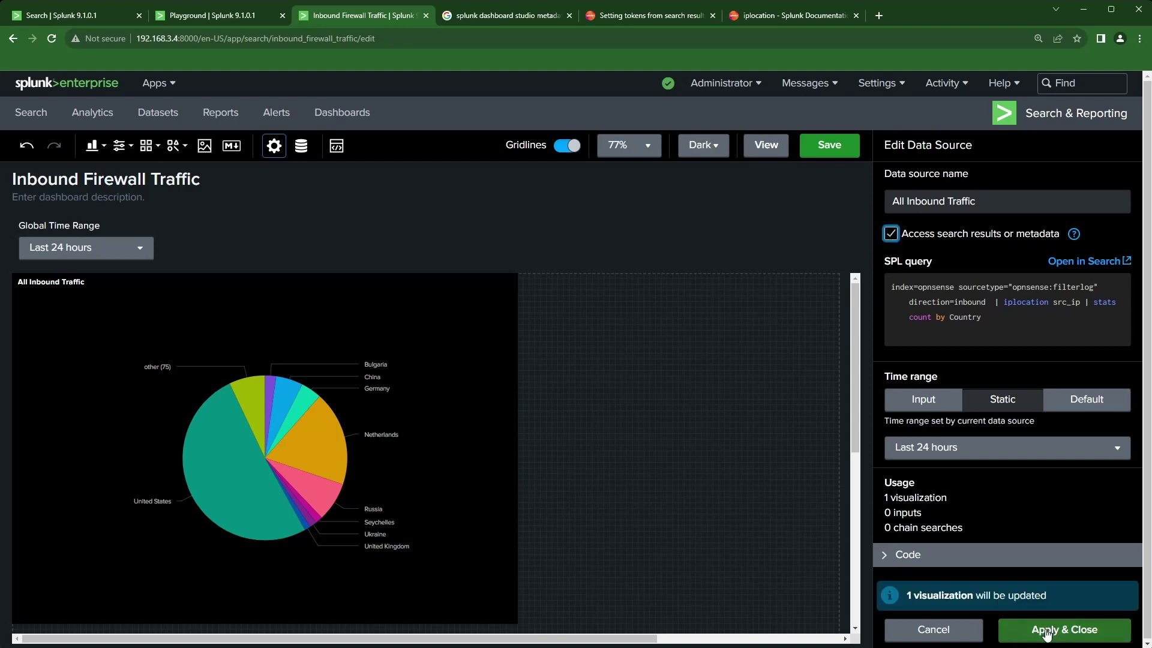
pyautogui.click(1045, 634)
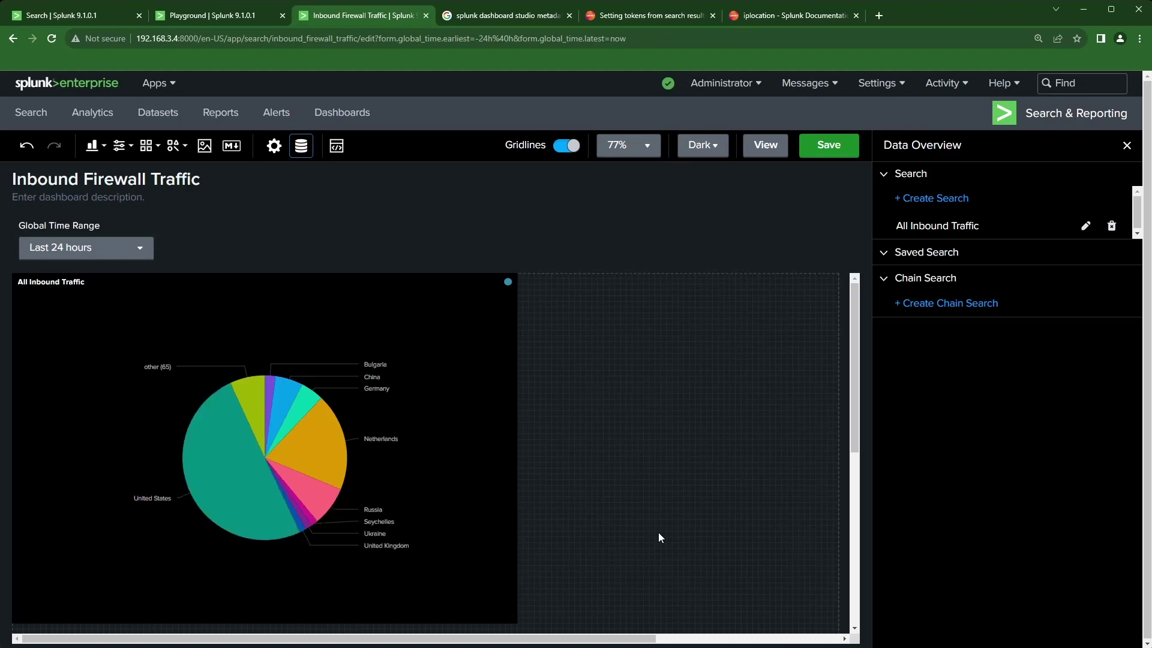
# Step: Add a Markdown text block to the empty canvas area beside the pie chart, at about X 960, Y 70
pyautogui.click(232, 147)
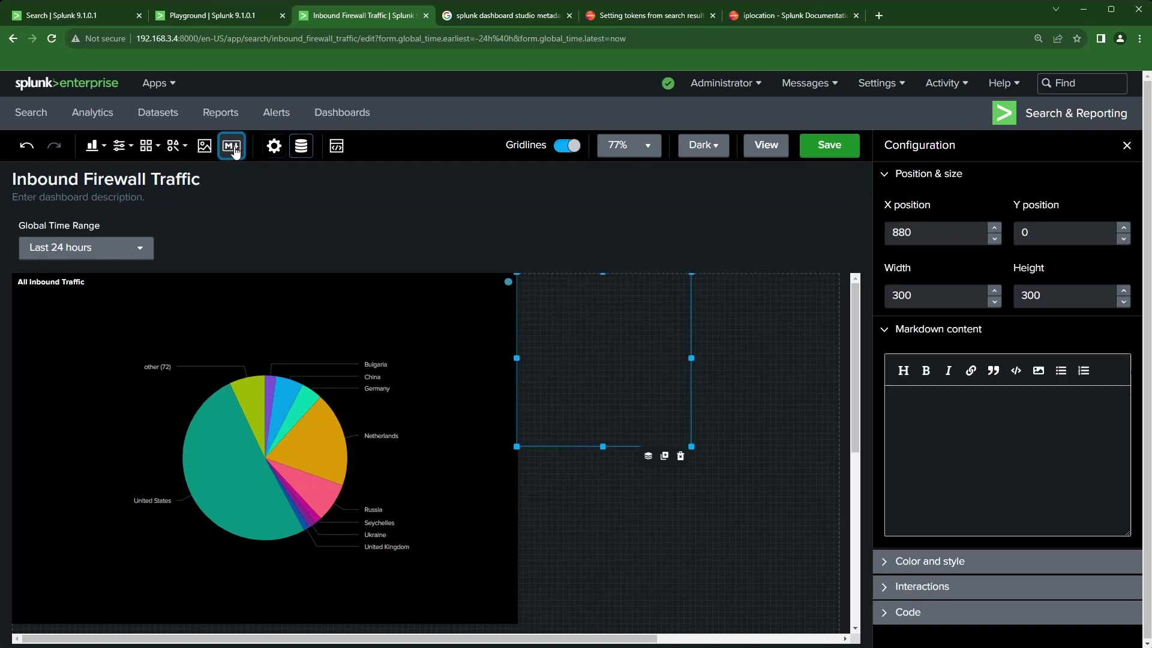
pyautogui.moveTo(657, 376)
pyautogui.mouseDown()
pyautogui.moveTo(671, 403)
pyautogui.moveTo(659, 398)
pyautogui.mouseUp()
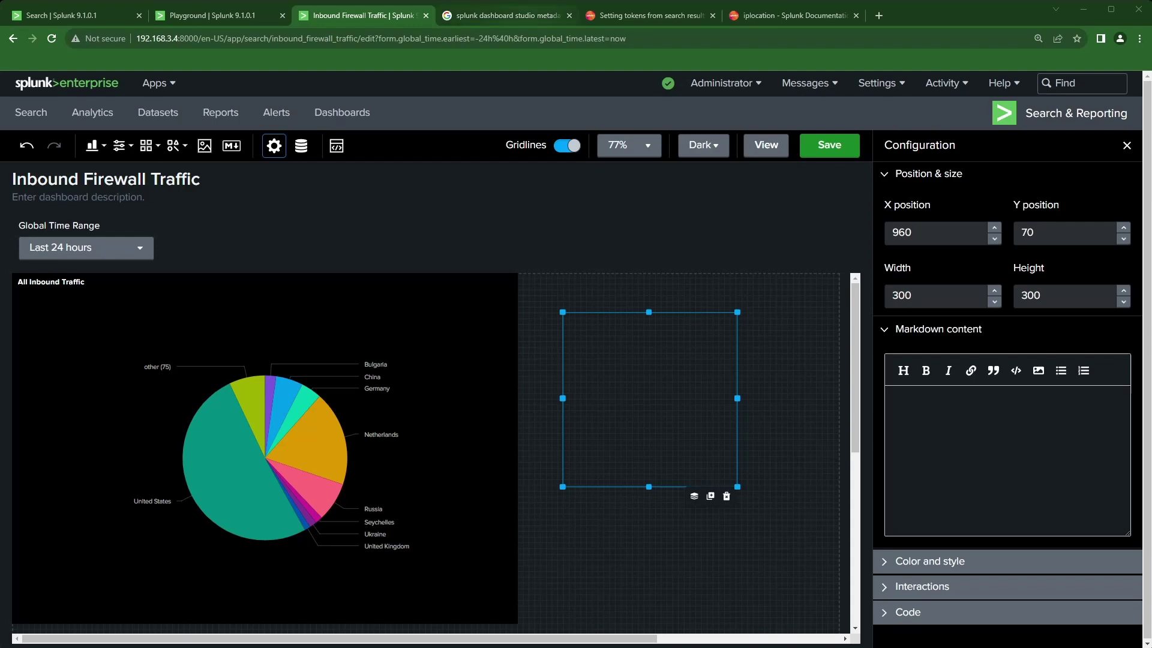
# Step: Look up the search job metadata tokens in the Splunk documentation and enter "Job Status: $search name:job.status$" as the Markdown content
pyautogui.click(517, 16)
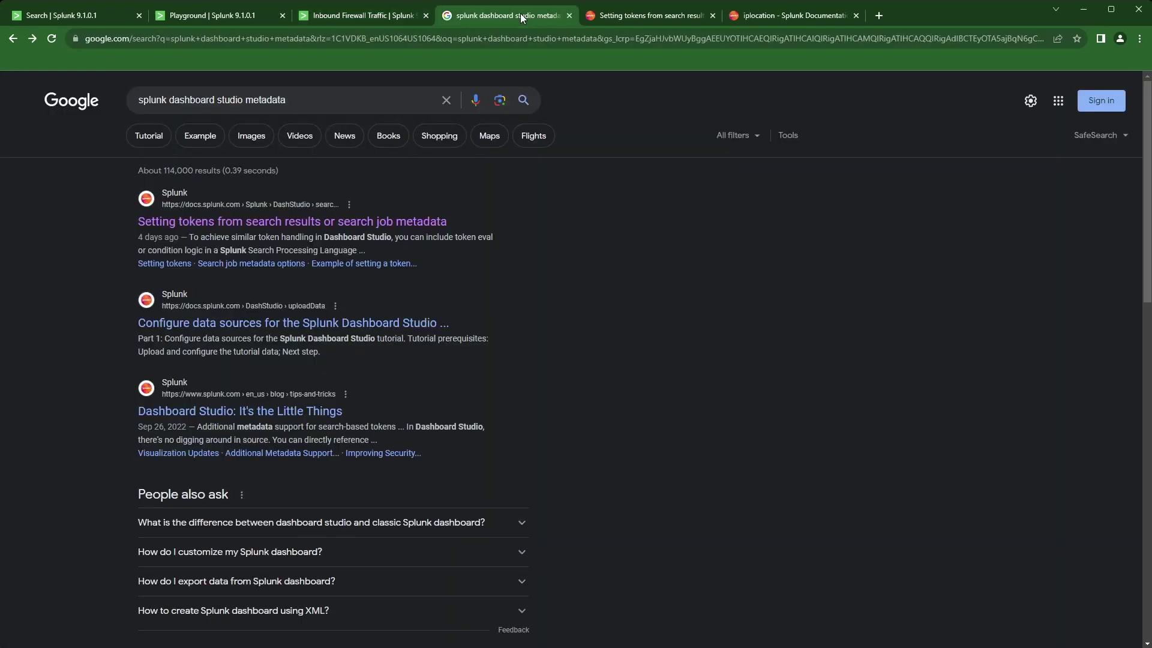
pyautogui.click(639, 24)
pyautogui.click(569, 16)
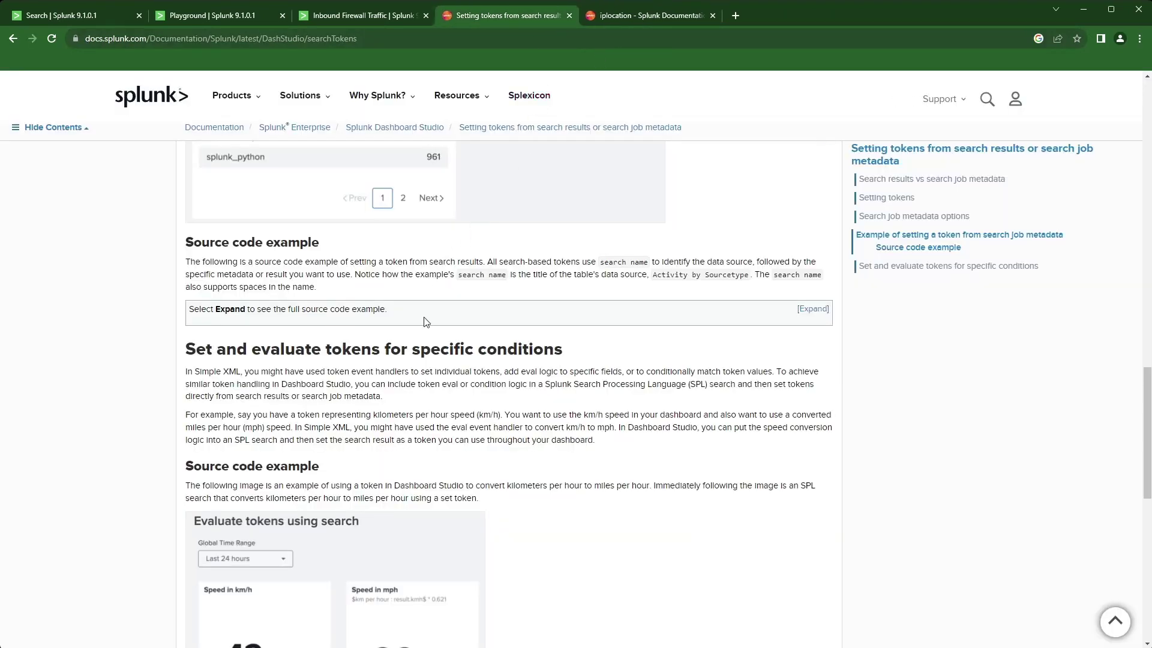
pyautogui.scroll(3, 541, 413)
pyautogui.scroll(9, 543, 417)
pyautogui.scroll(-2, 555, 411)
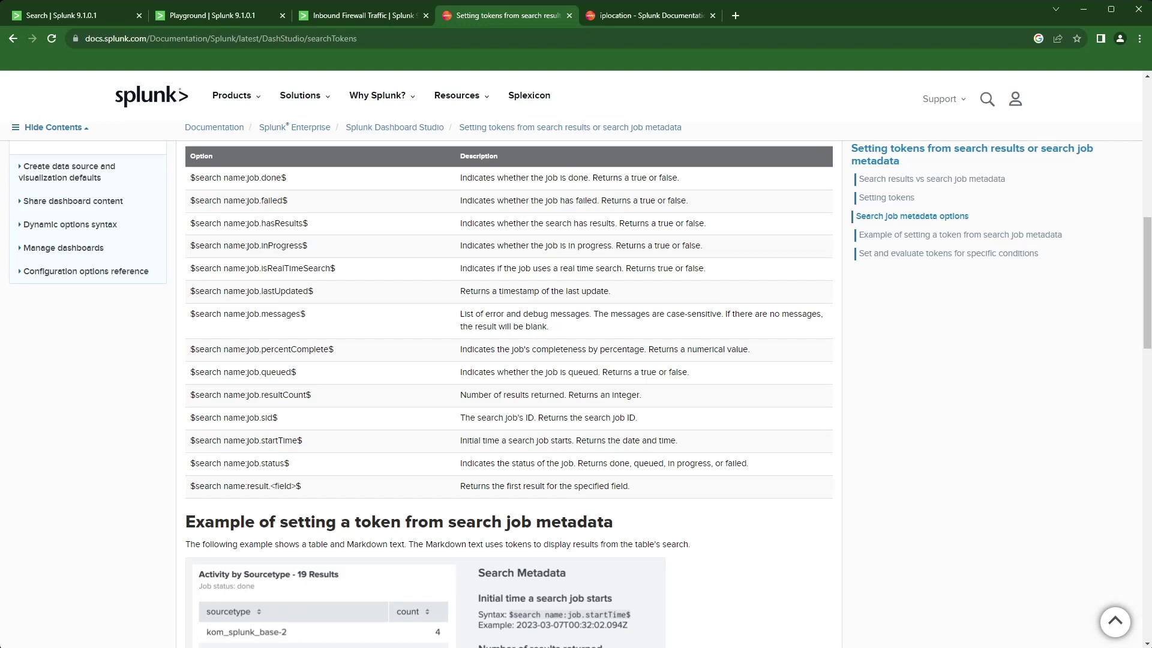
pyautogui.click(362, 14)
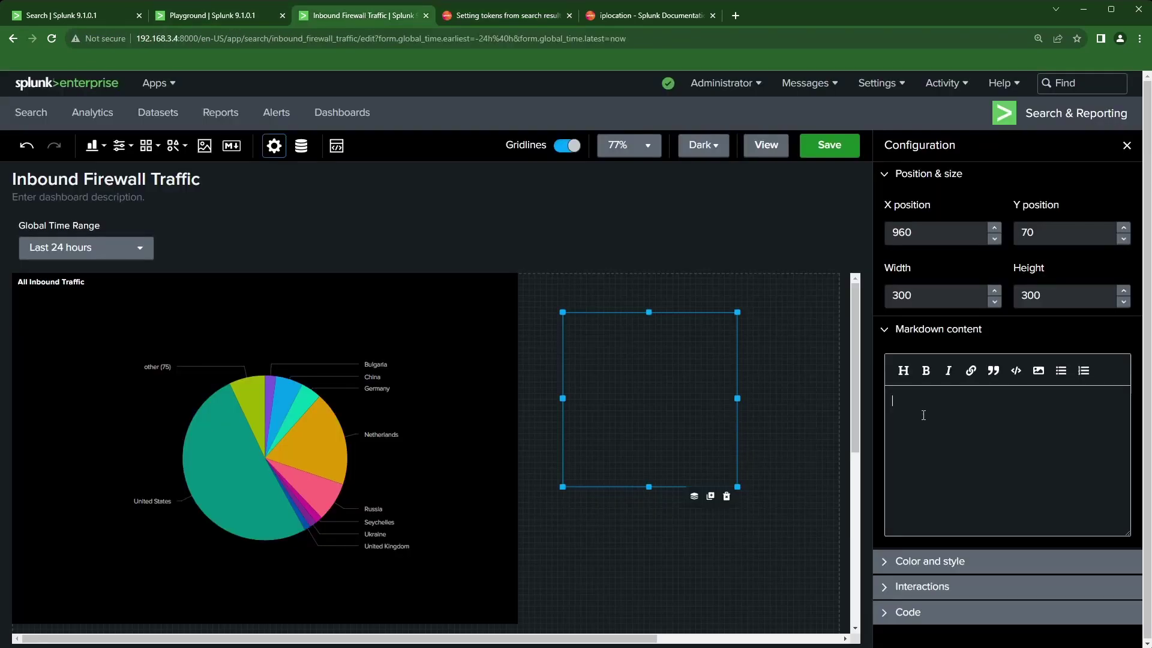
pyautogui.write('Job Status: $search name:job.status$')
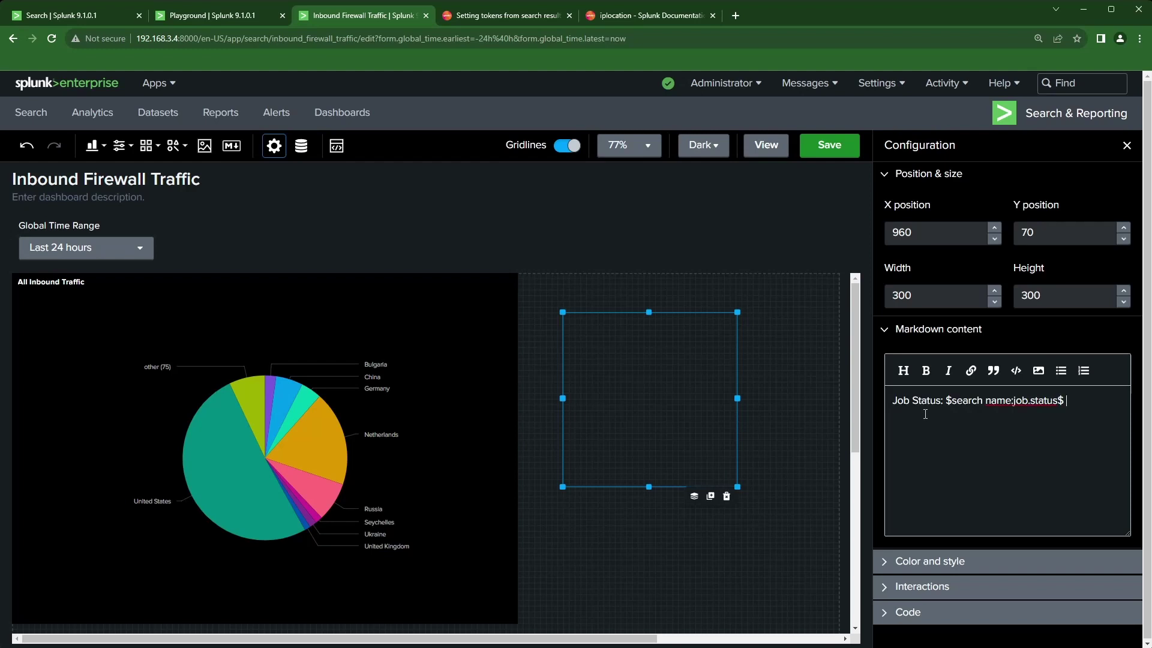
# Step: Replace the "search name" placeholder in the job status token with "All Inbound Traffic" and apply the Markdown content
pyautogui.click(1011, 402)
pyautogui.hotkey('shift', 'Left')
pyautogui.hotkey('shift', 'Left')
pyautogui.hotkey('shift', 'Left')
pyautogui.hotkey('shift', 'Left')
pyautogui.hotkey('shift', 'Left')
pyautogui.hotkey('shift', 'Left')
pyautogui.hotkey('shift', 'Left')
pyautogui.hotkey('shift', 'Left')
pyautogui.hotkey('shift', 'Left')
pyautogui.hotkey('shift', 'Left')
pyautogui.hotkey('shift', 'Left')
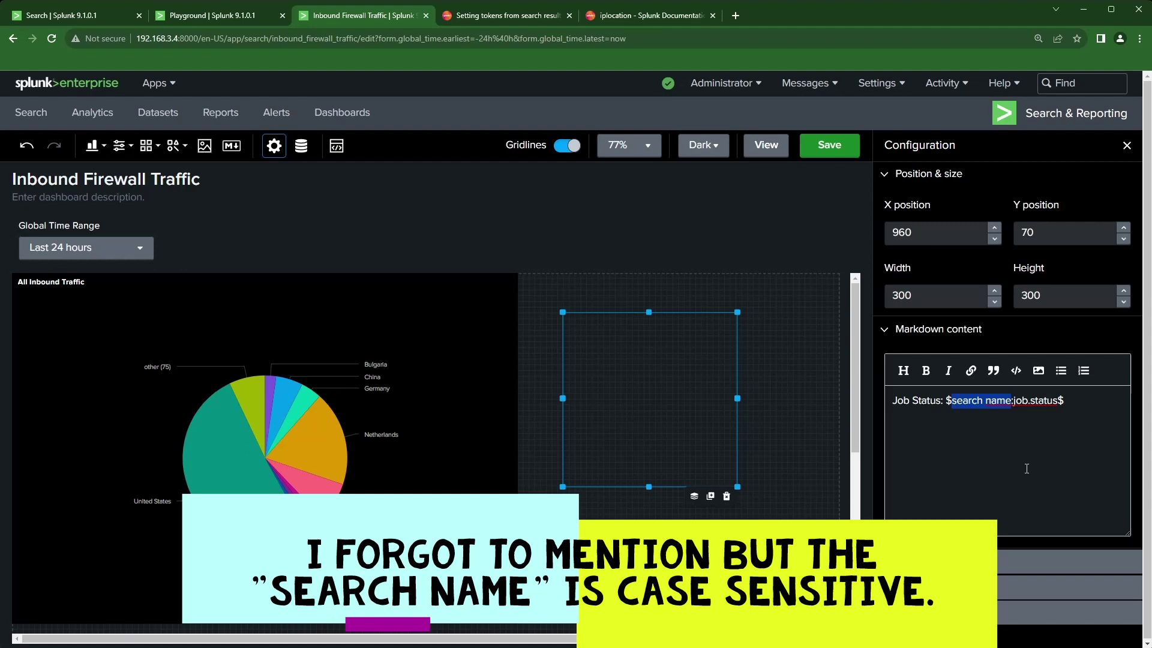
pyautogui.write('A')
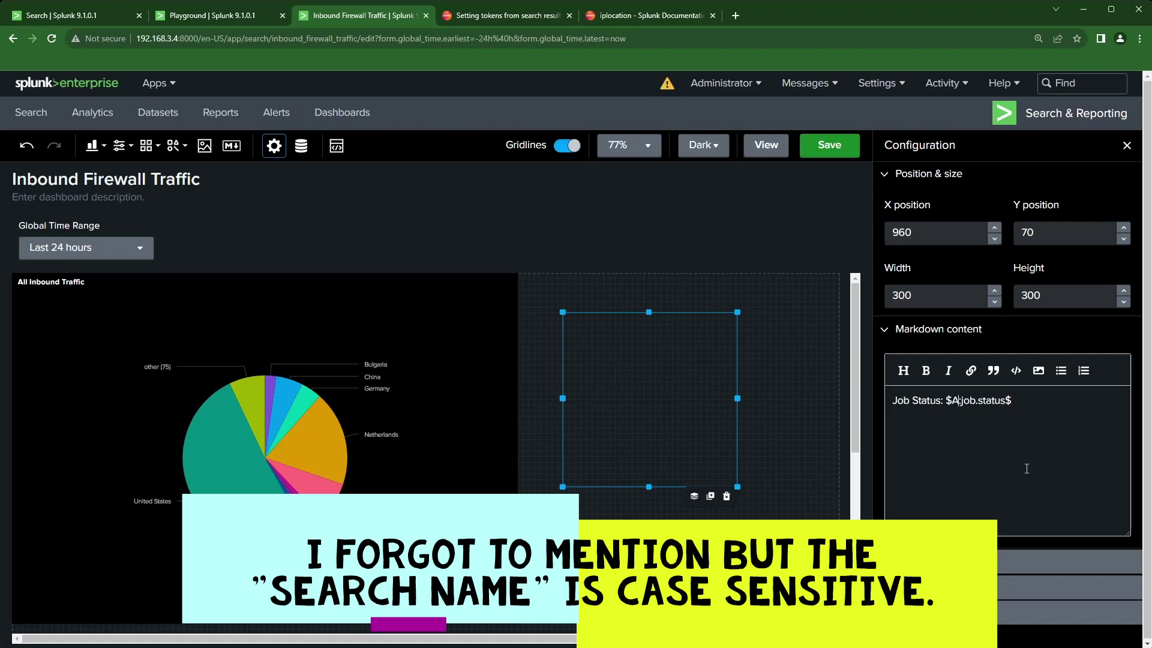
pyautogui.write('ll In')
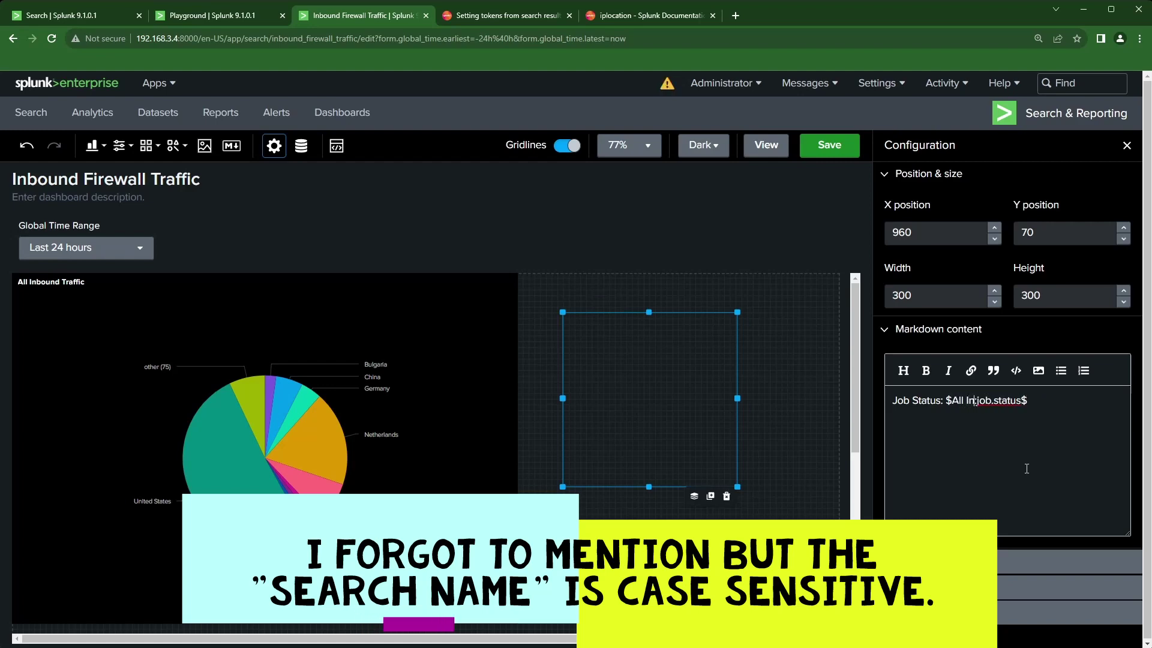
pyautogui.write('bound Tra')
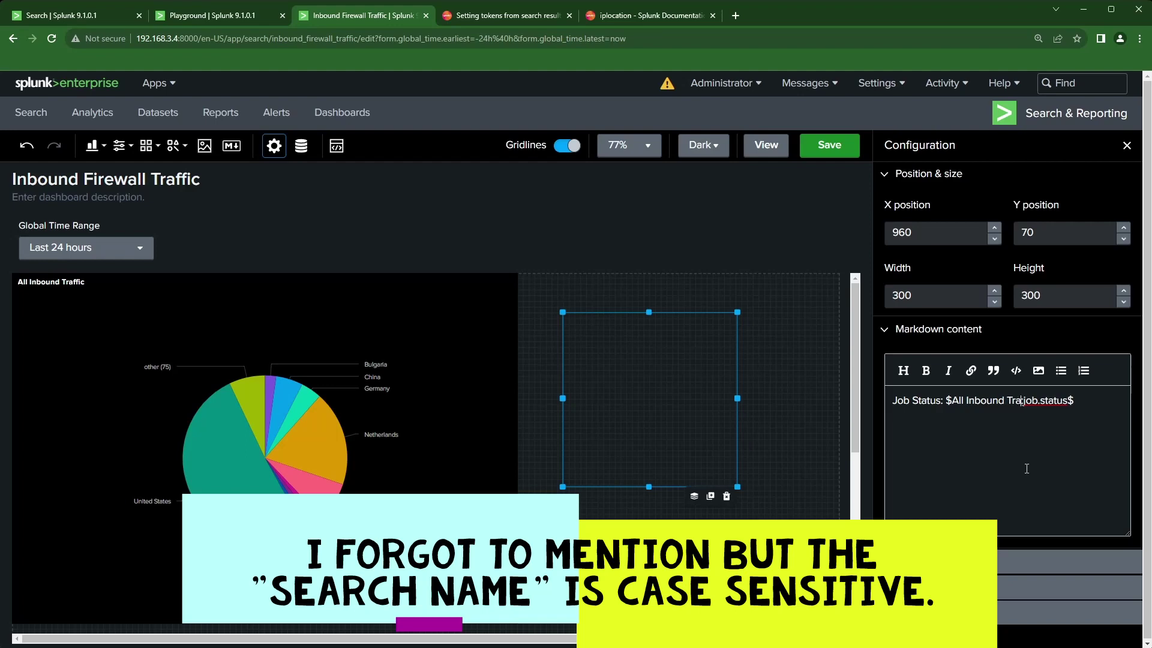
pyautogui.write('ffic')
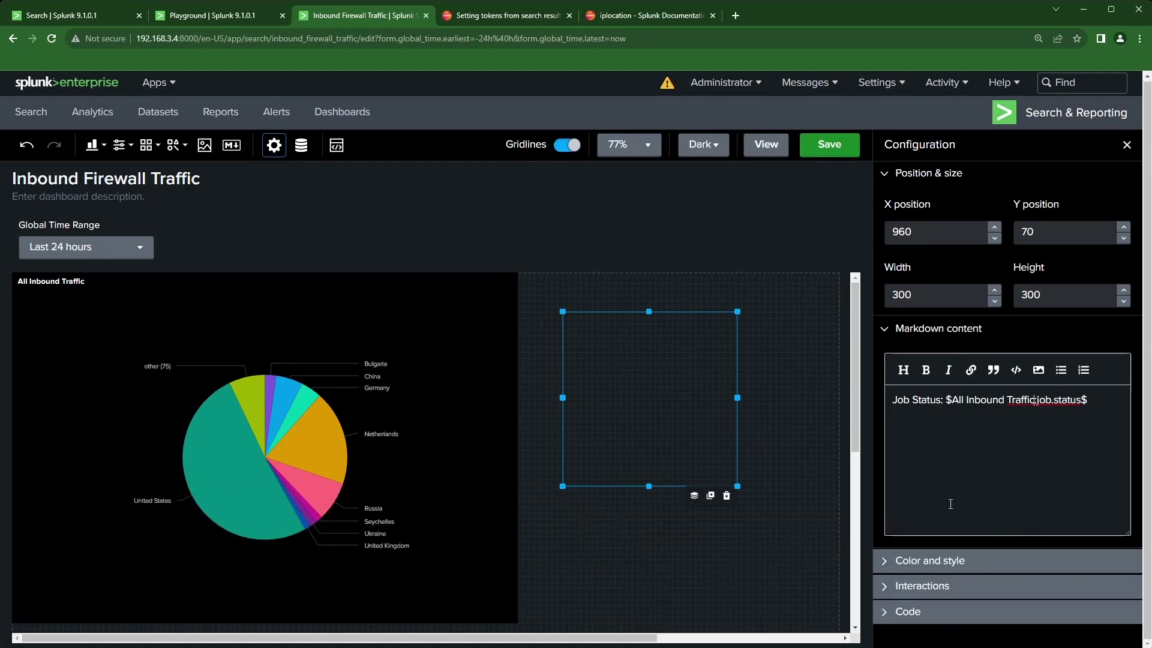
pyautogui.press('Left')
pyautogui.press('Left')
pyautogui.press('Left')
pyautogui.press('Left')
pyautogui.press('Left')
pyautogui.press('Left')
pyautogui.press('Left')
pyautogui.press('Left')
pyautogui.press('Left')
pyautogui.click(769, 567)
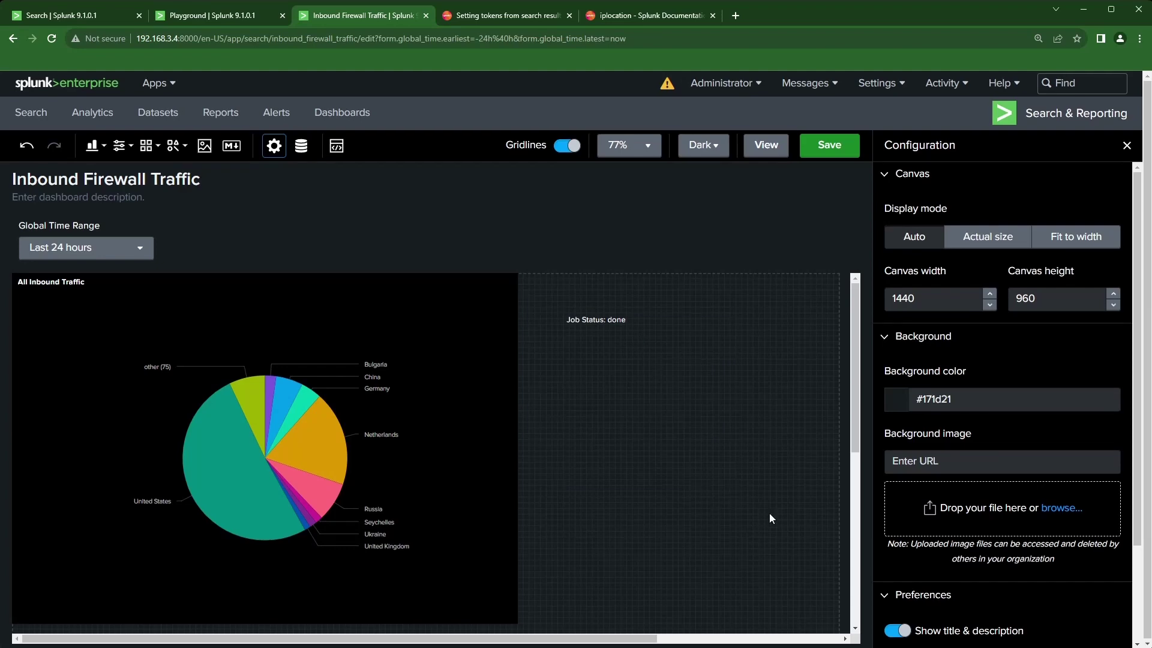
# Step: Resize the Markdown block to about 350 by 290 and move it to about X 970, Y 80
pyautogui.click(669, 378)
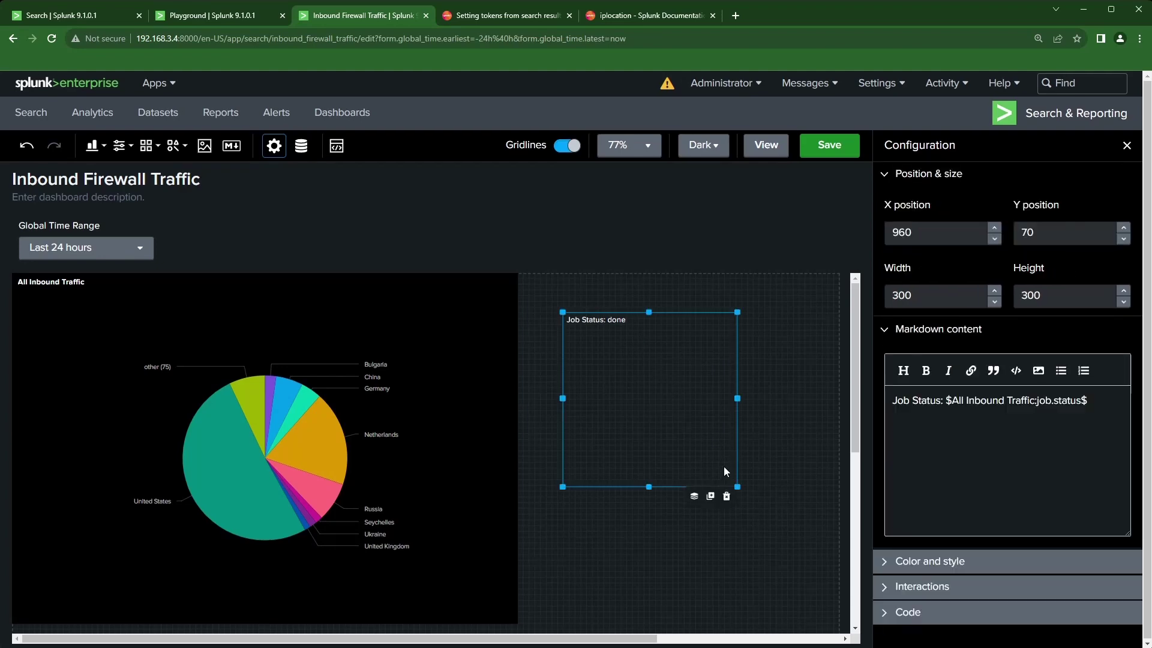
pyautogui.moveTo(737, 486); pyautogui.dragTo(766, 481)
pyautogui.moveTo(660, 325)
pyautogui.mouseDown()
pyautogui.moveTo(640, 338)
pyautogui.moveTo(665, 331)
pyautogui.mouseUp()
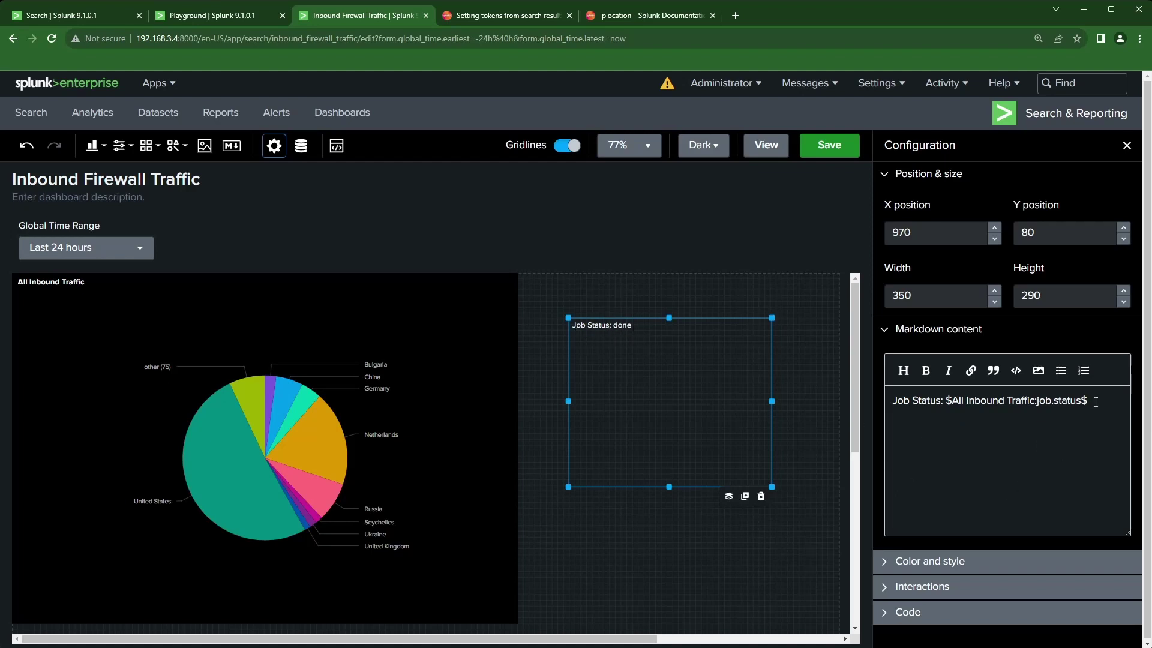
# Step: Format the whole Job Status line in the Markdown block as a level-three heading
pyautogui.moveTo(1096, 400); pyautogui.dragTo(844, 398)
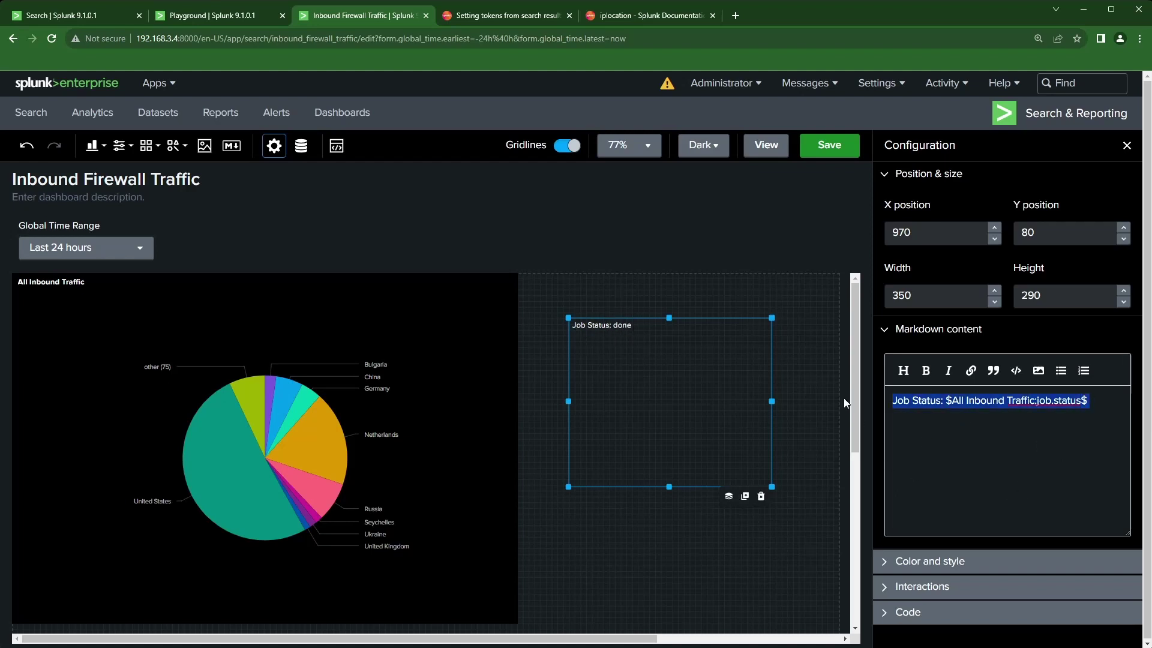
pyautogui.click(904, 371)
pyautogui.click(759, 561)
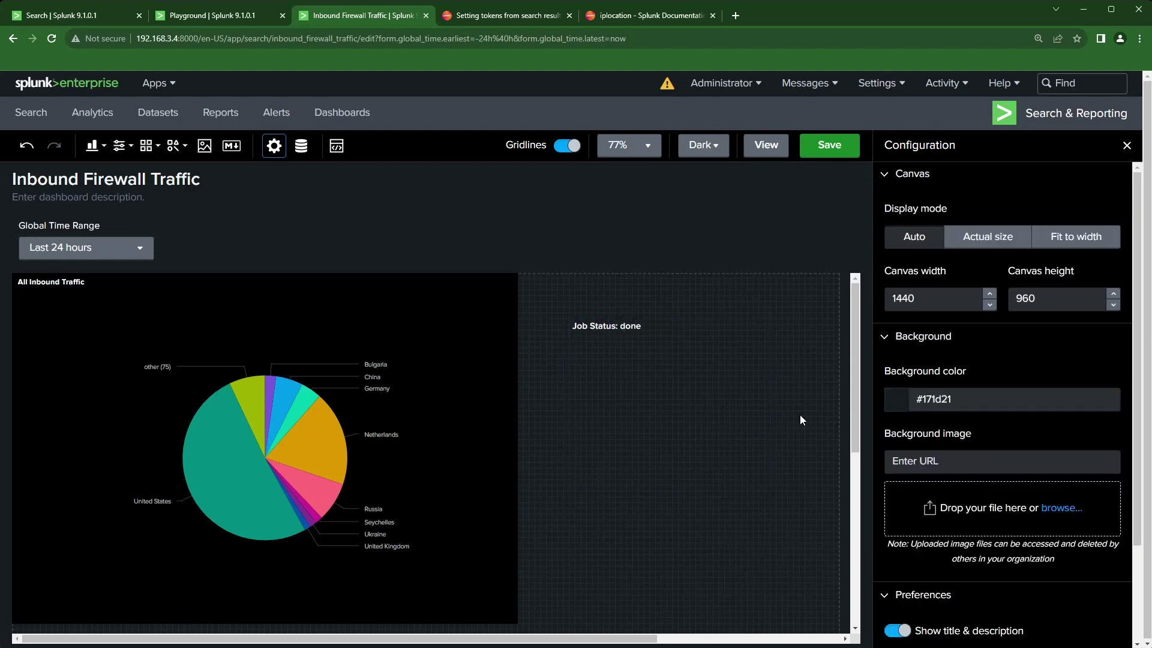
# Step: Change the Job Status line's heading markup to a single # for a level-one heading
pyautogui.click(672, 403)
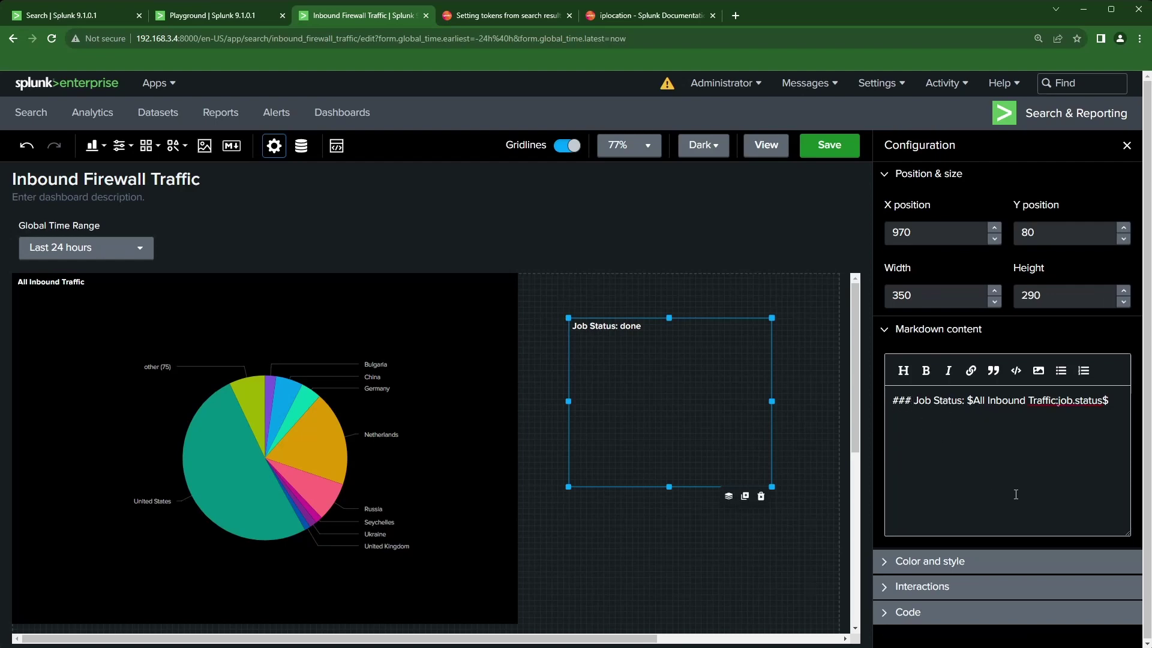
pyautogui.press('BackSpace')
pyautogui.press('BackSpace')
pyautogui.press('Return')
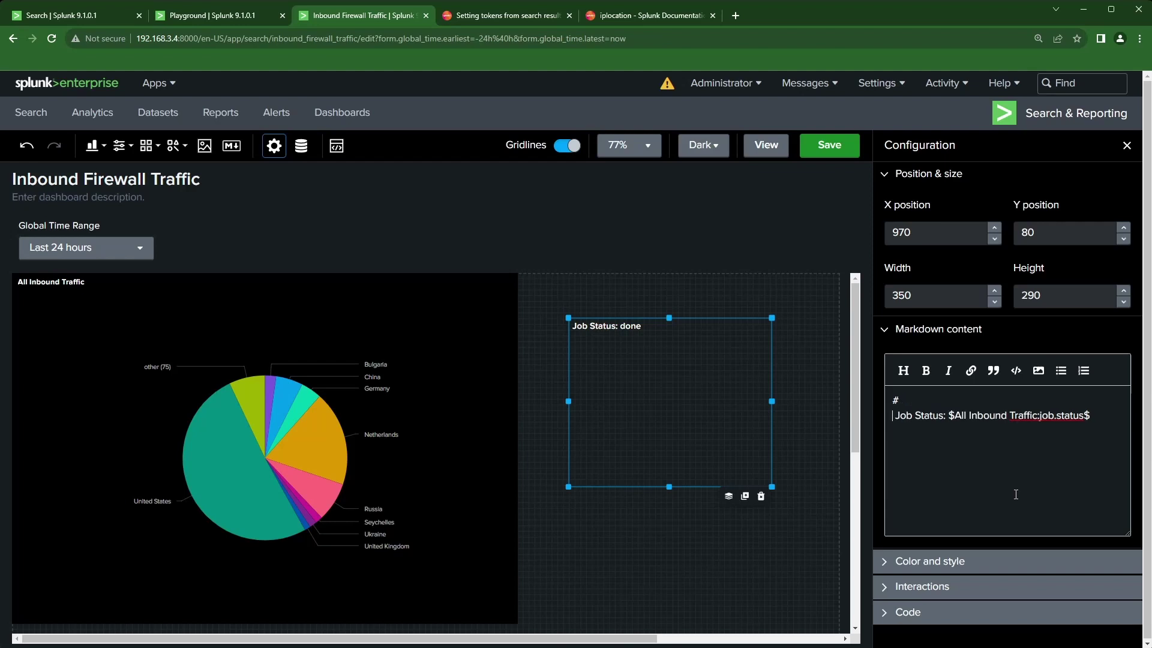
pyautogui.press('BackSpace')
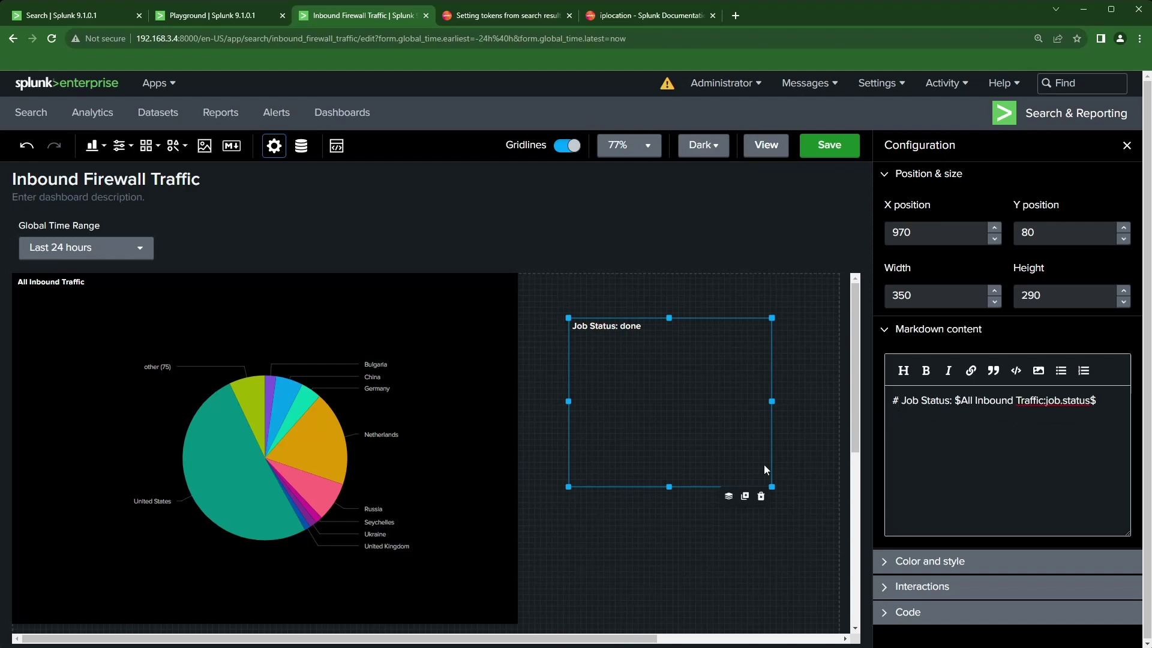
pyautogui.click(798, 441)
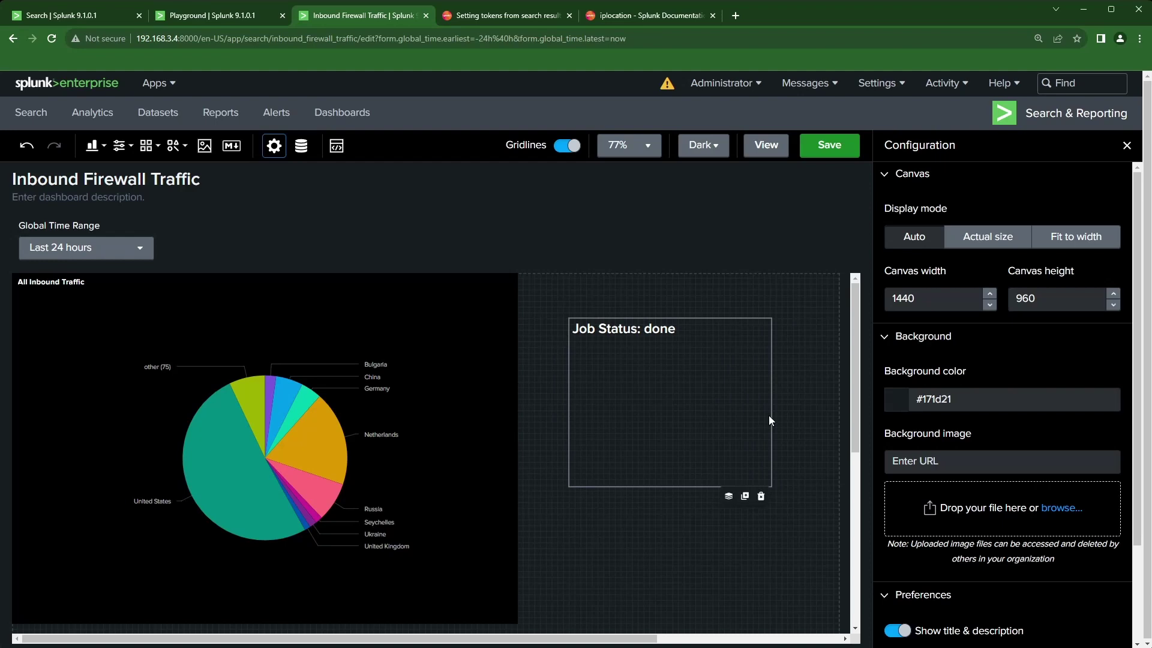
# Step: Move the Job Status Markdown block to about X 990, Y 80
pyautogui.click(688, 389)
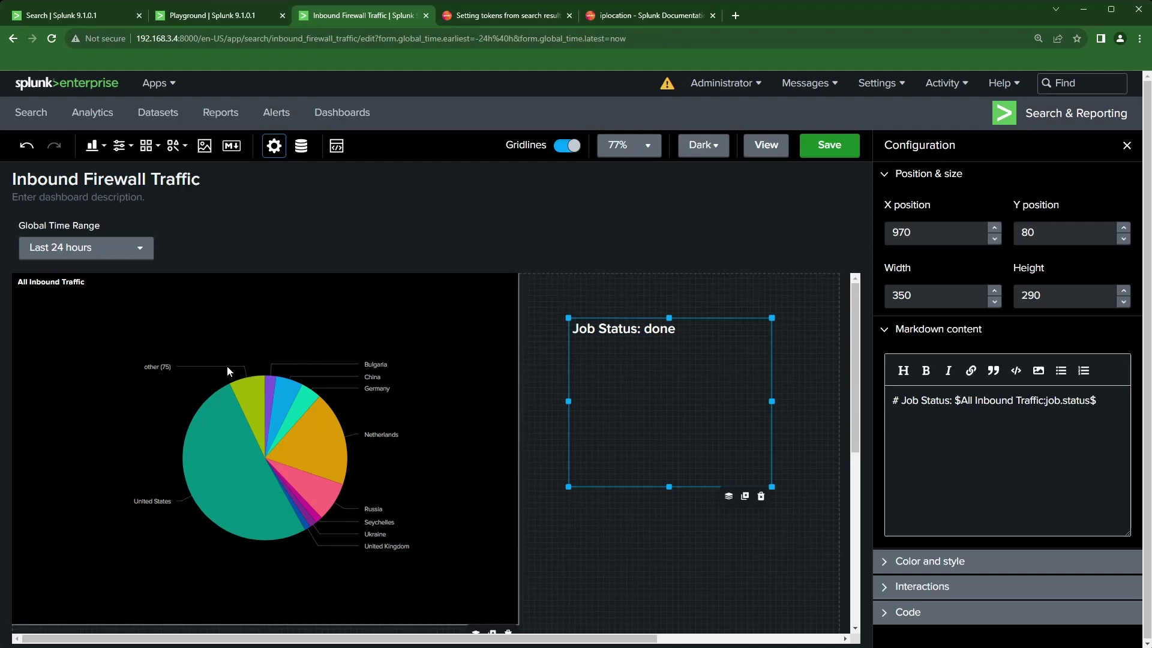
pyautogui.moveTo(682, 351)
pyautogui.mouseDown()
pyautogui.moveTo(297, 327)
pyautogui.moveTo(145, 335)
pyautogui.moveTo(131, 319)
pyautogui.moveTo(722, 361)
pyautogui.moveTo(690, 360)
pyautogui.mouseUp()
pyautogui.click(180, 305)
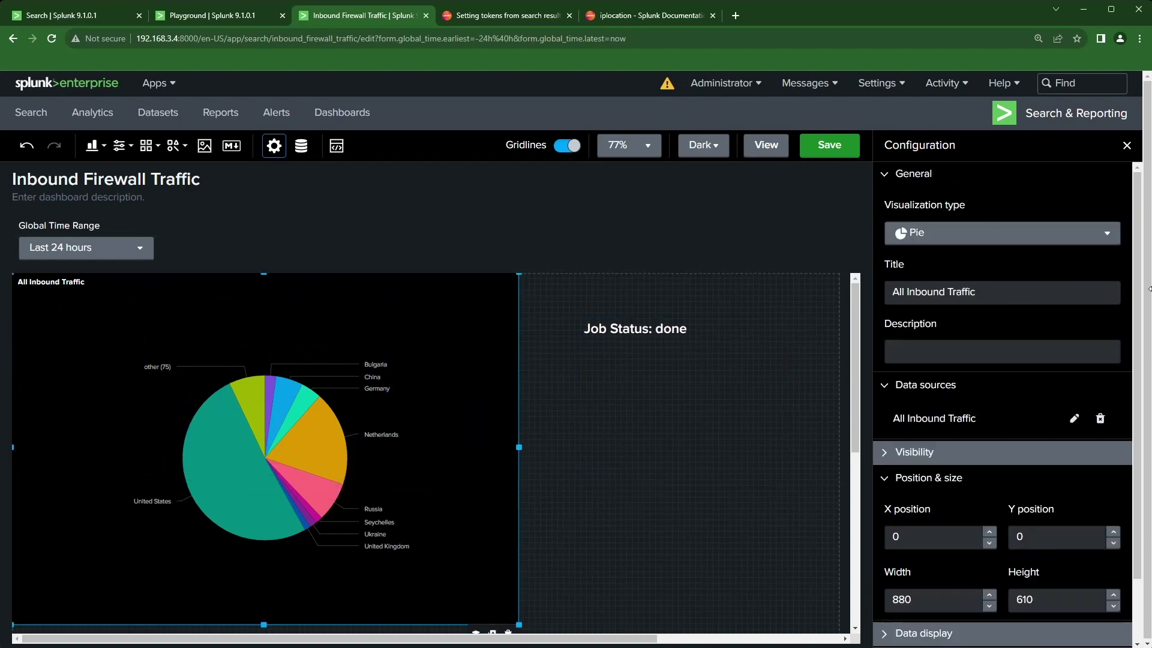
# Step: Copy the token $All Inbound Traffic:job.status$ from the Markdown block into the pie chart's description
pyautogui.click(693, 356)
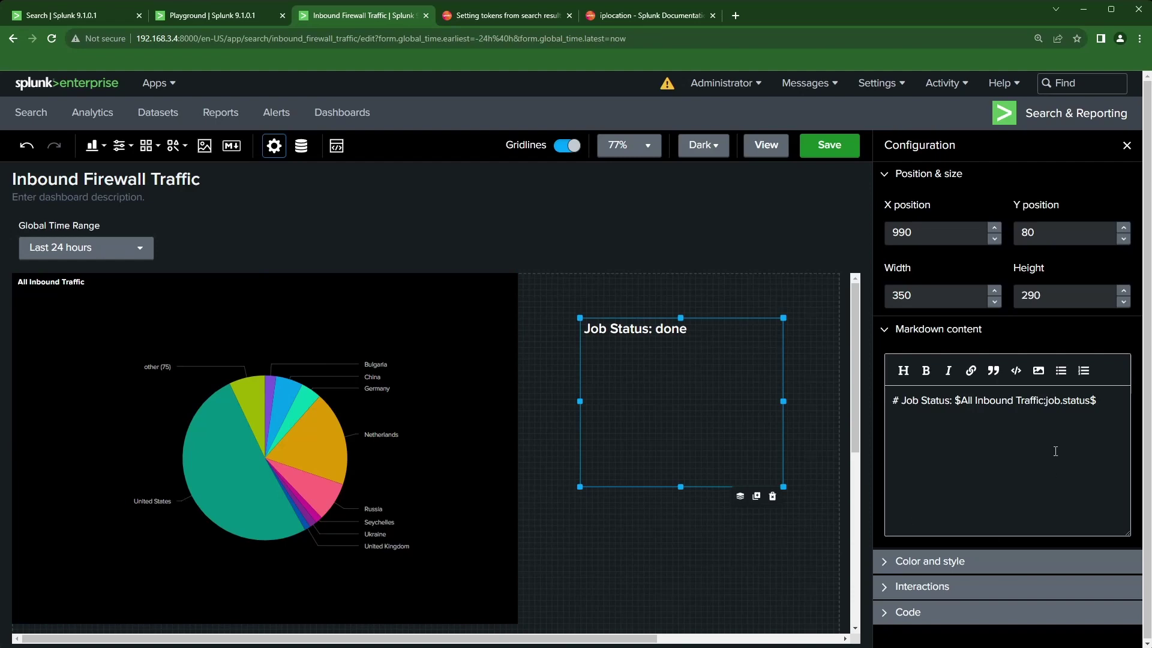
pyautogui.moveTo(1093, 401); pyautogui.dragTo(956, 401)
pyautogui.hotkey('ctrl', 'c')
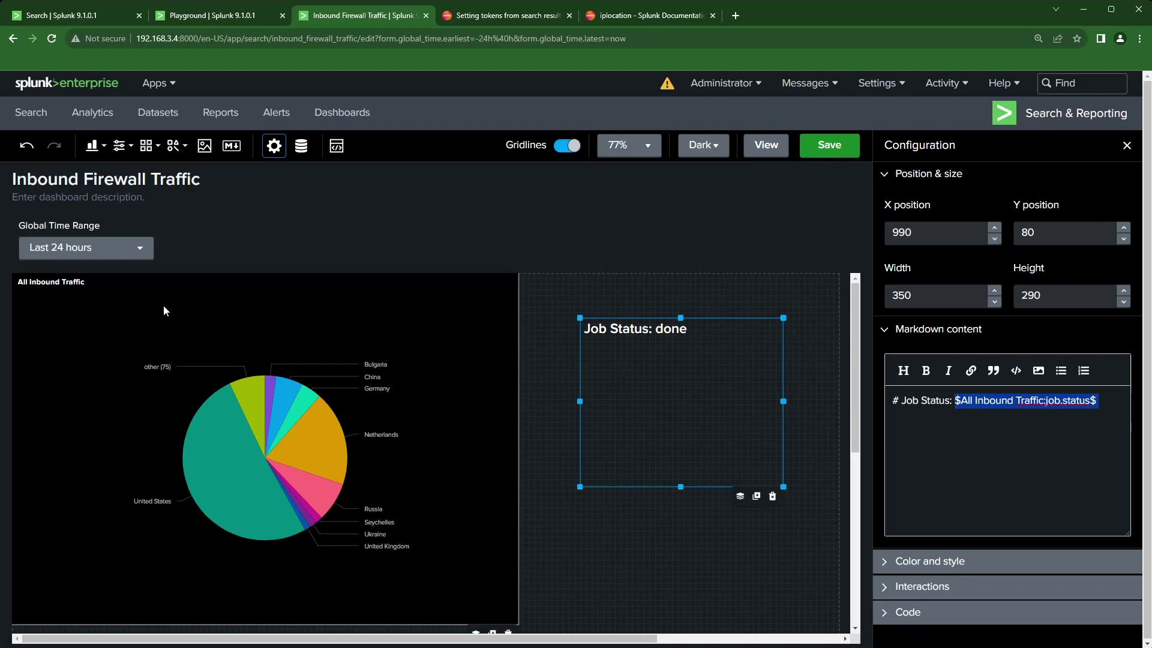
pyautogui.click(193, 307)
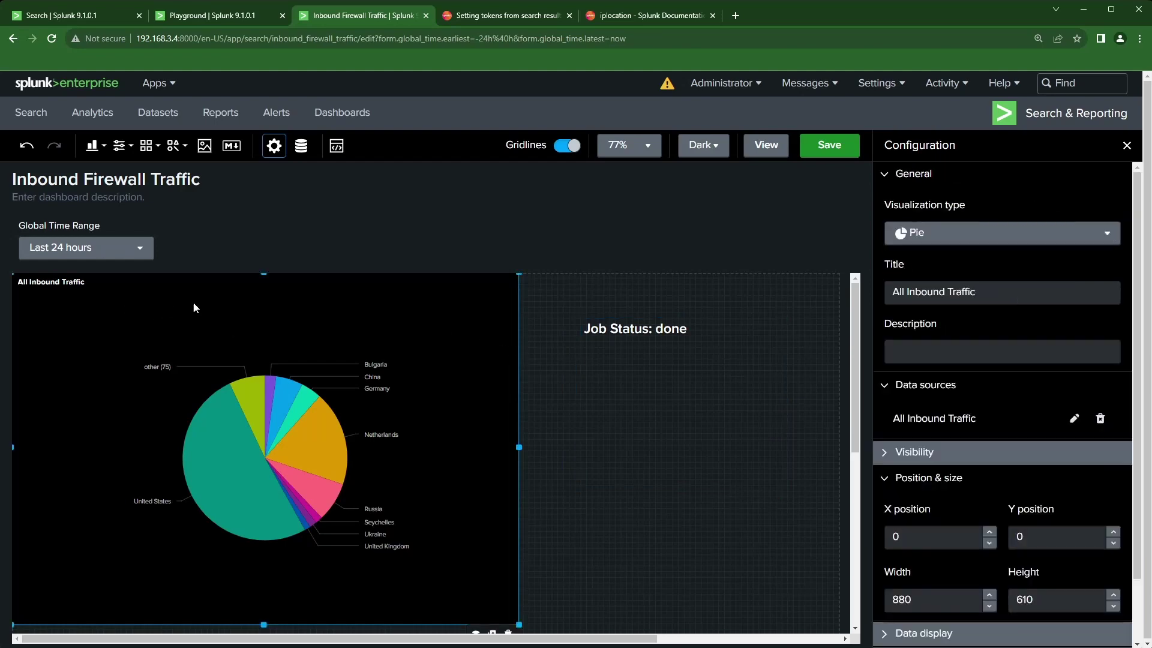
pyautogui.click(952, 352)
pyautogui.hotkey('ctrl', 'v')
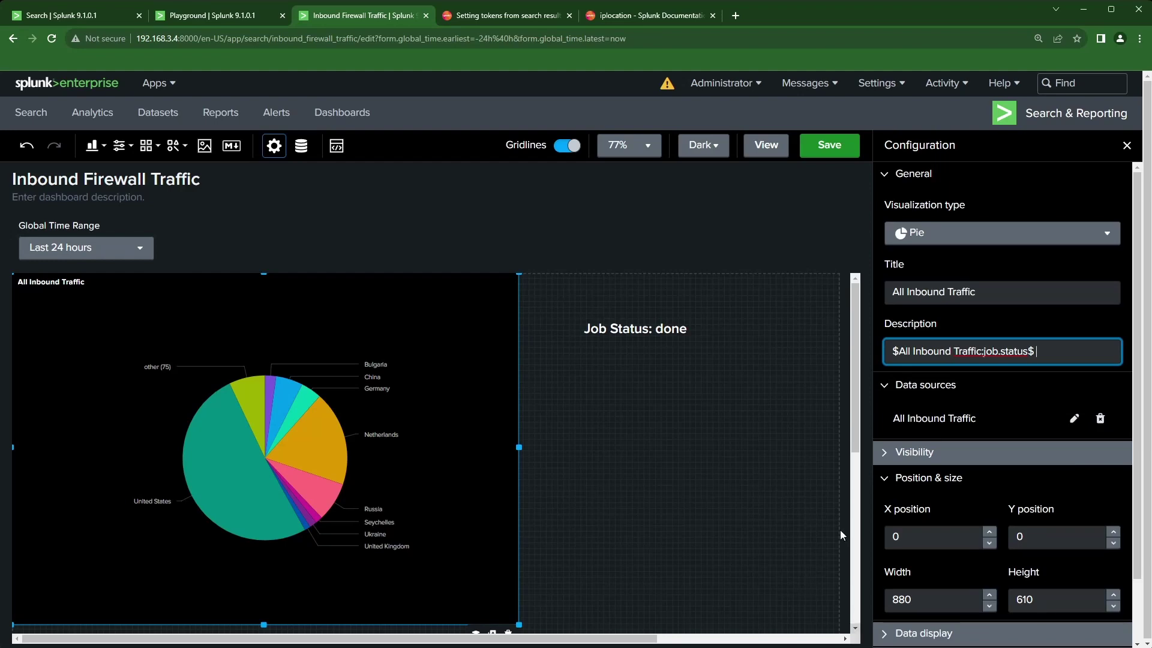
pyautogui.scroll(-1, 1041, 530)
pyautogui.scroll(1, 1008, 550)
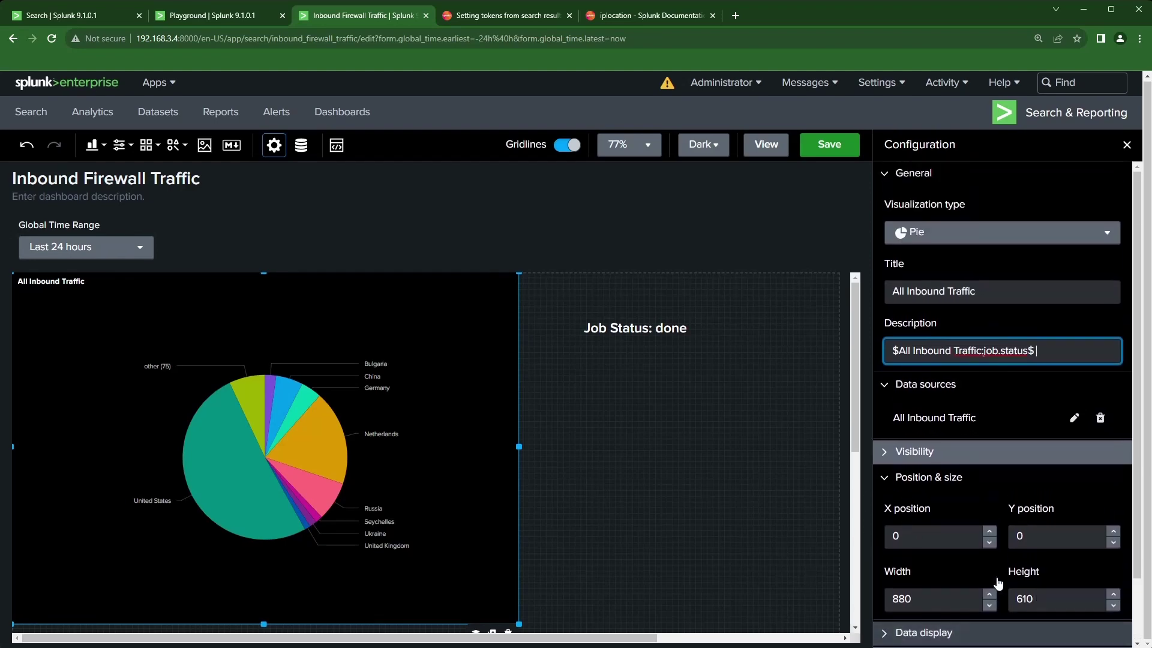
pyautogui.click(1012, 303)
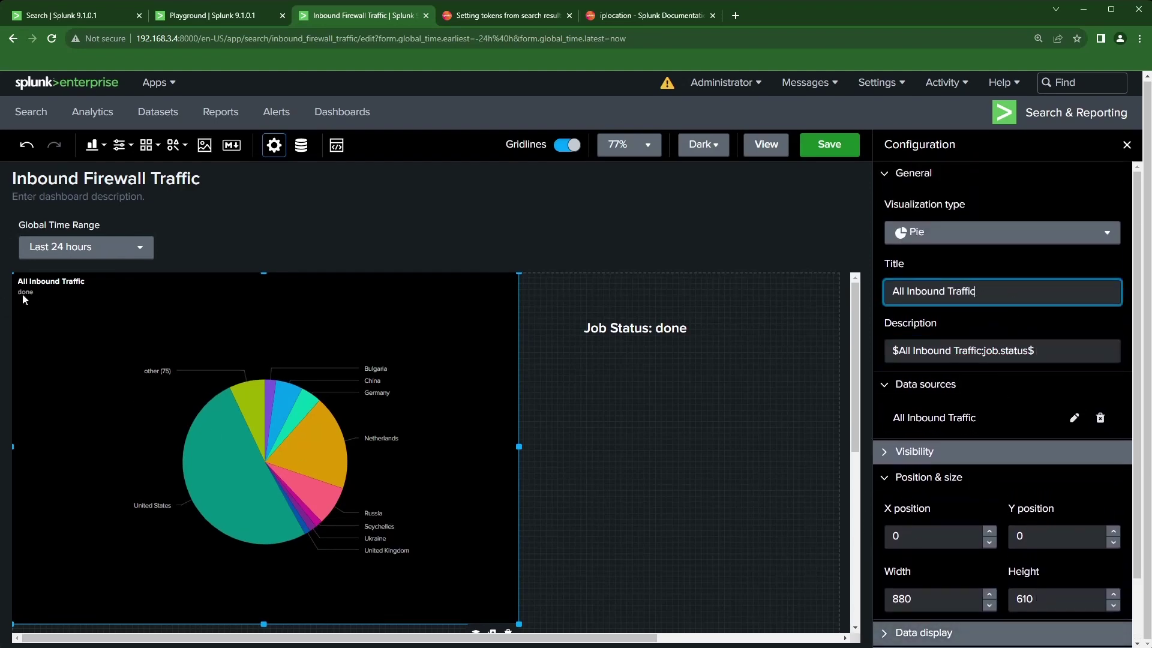
pyautogui.click(741, 390)
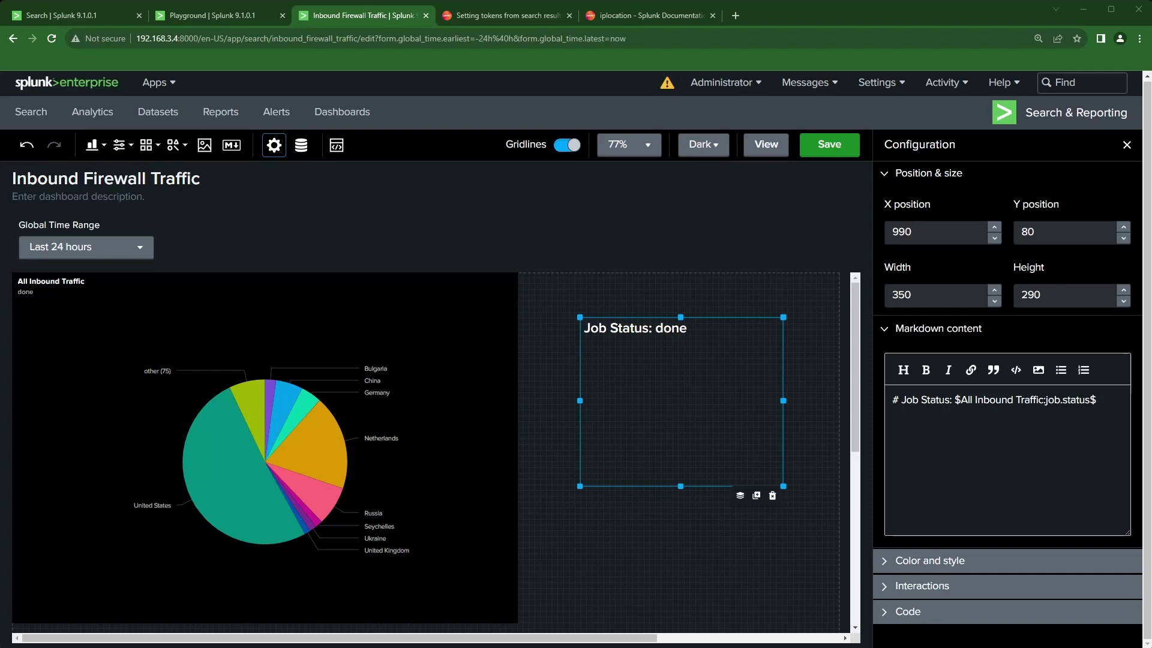
pyautogui.click(520, 217)
pyautogui.click(693, 339)
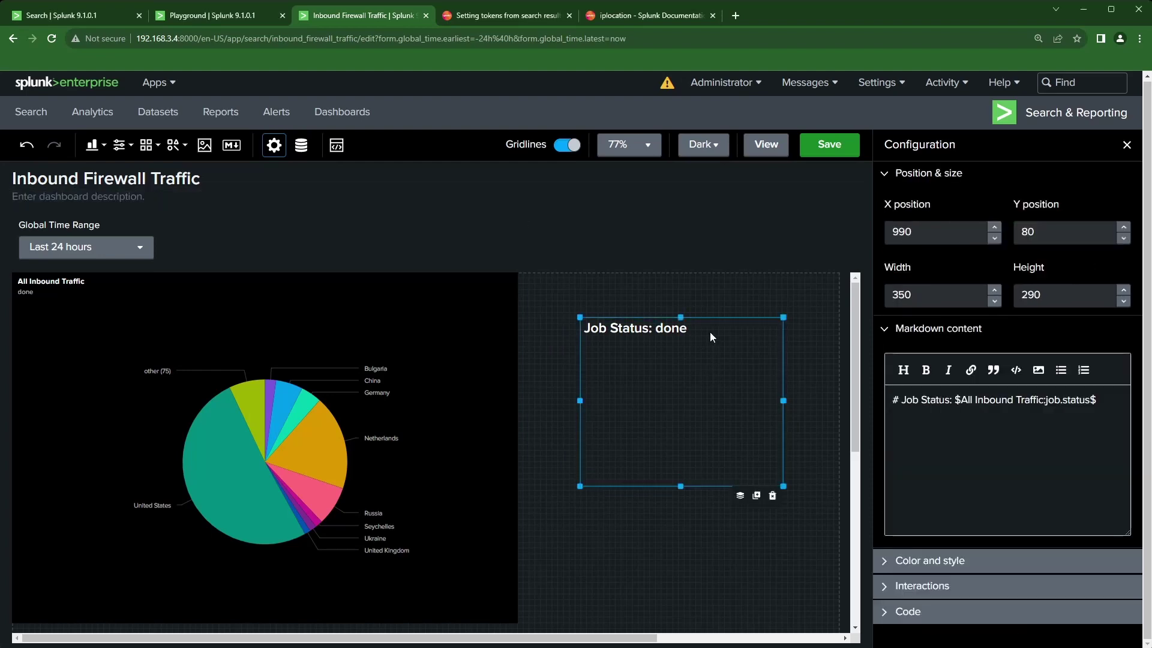
pyautogui.click(488, 231)
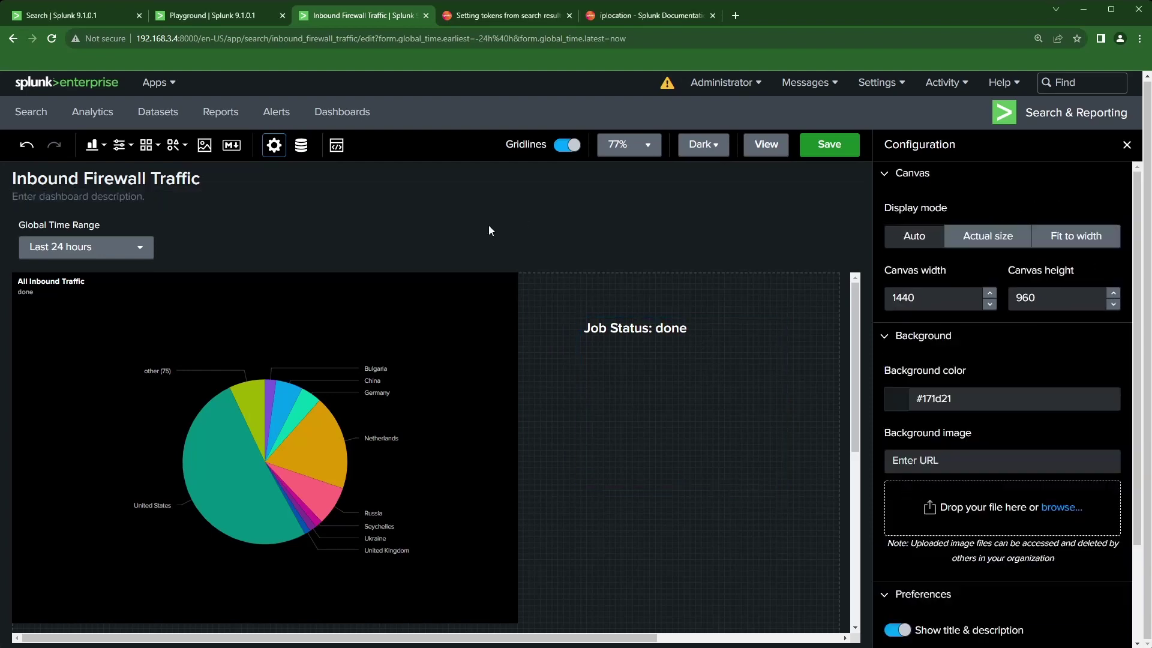
# Step: Add the line $All Inbound Traffic:job.percentComplete$% below the Job Status heading in the Markdown block
pyautogui.click(724, 339)
pyautogui.click(1114, 399)
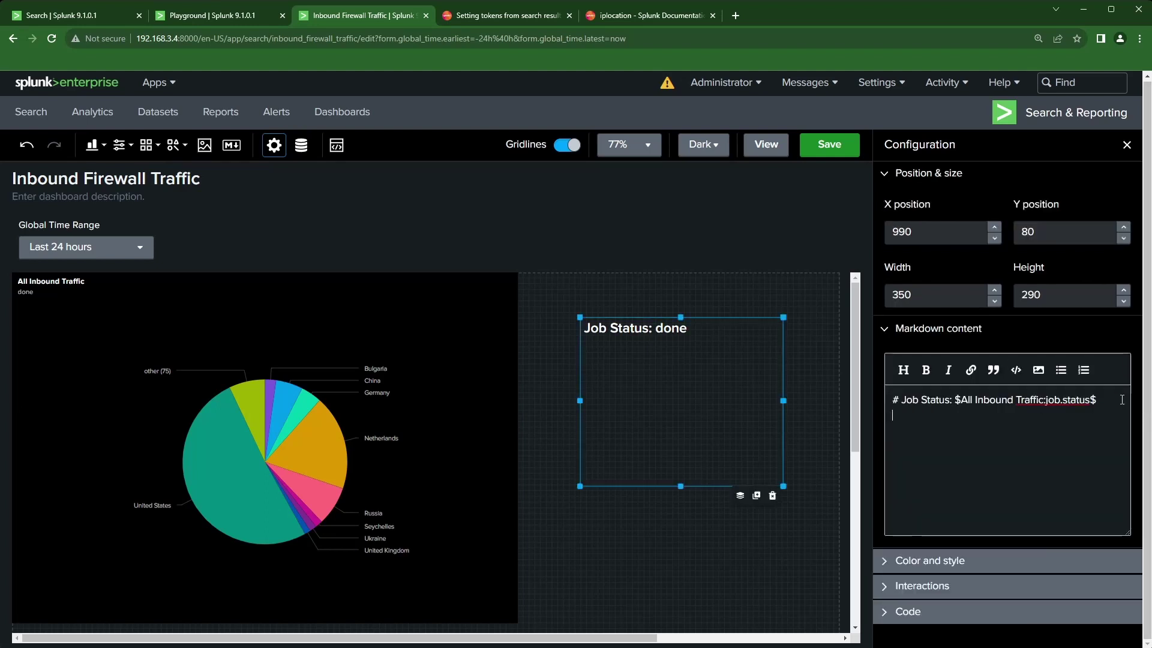
pyautogui.write('$search name:job.percentComplete$%')
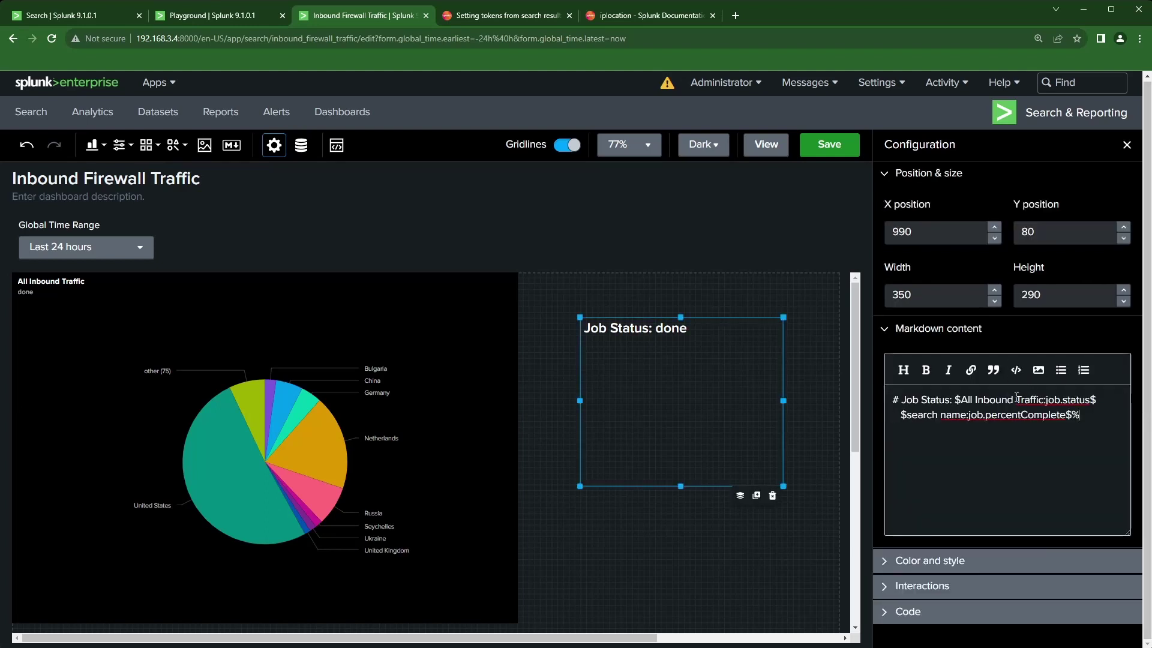
pyautogui.moveTo(1044, 399); pyautogui.dragTo(960, 399)
pyautogui.hotkey('ctrl', 'c')
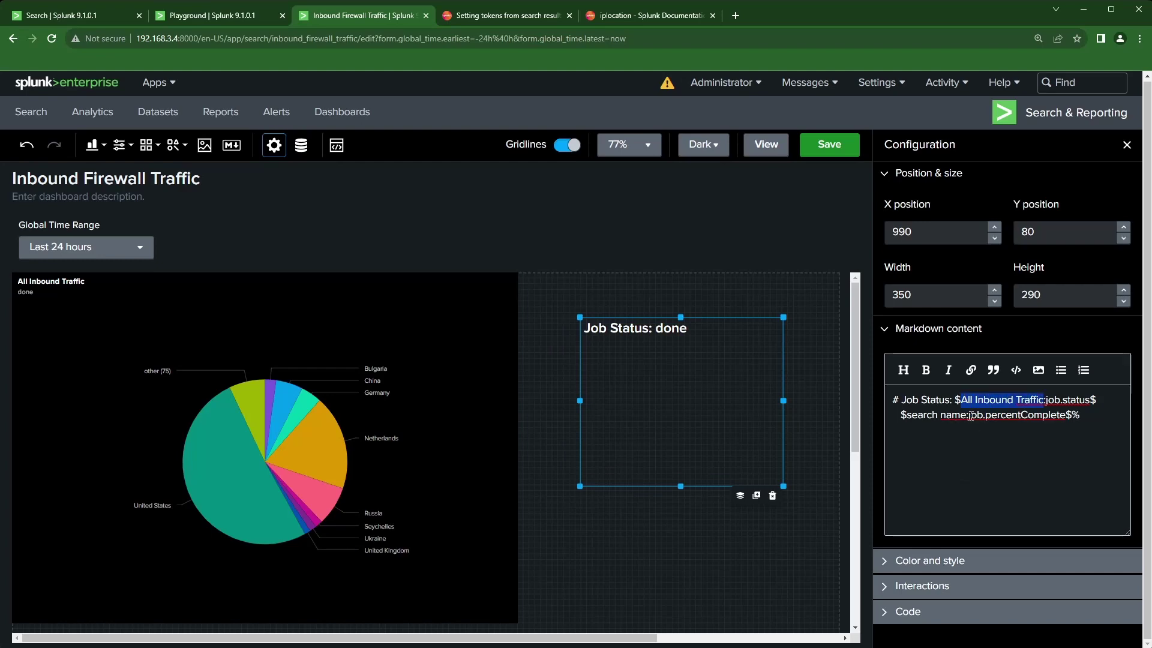
pyautogui.moveTo(967, 415); pyautogui.dragTo(908, 414)
pyautogui.hotkey('ctrl', 'v')
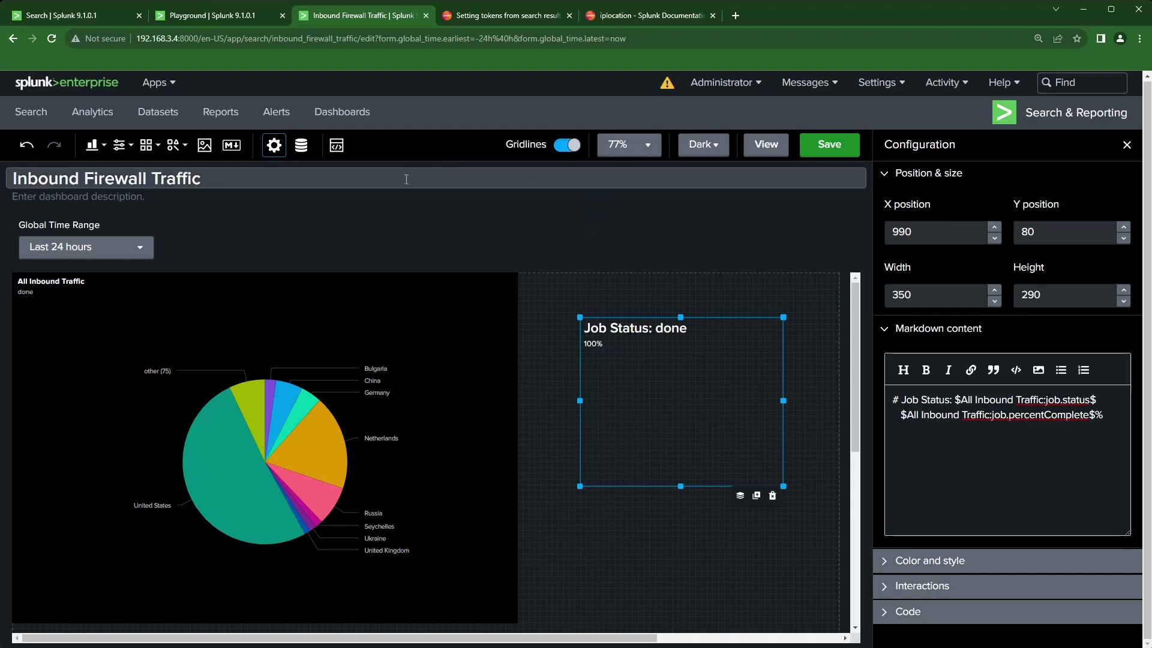
pyautogui.click(542, 322)
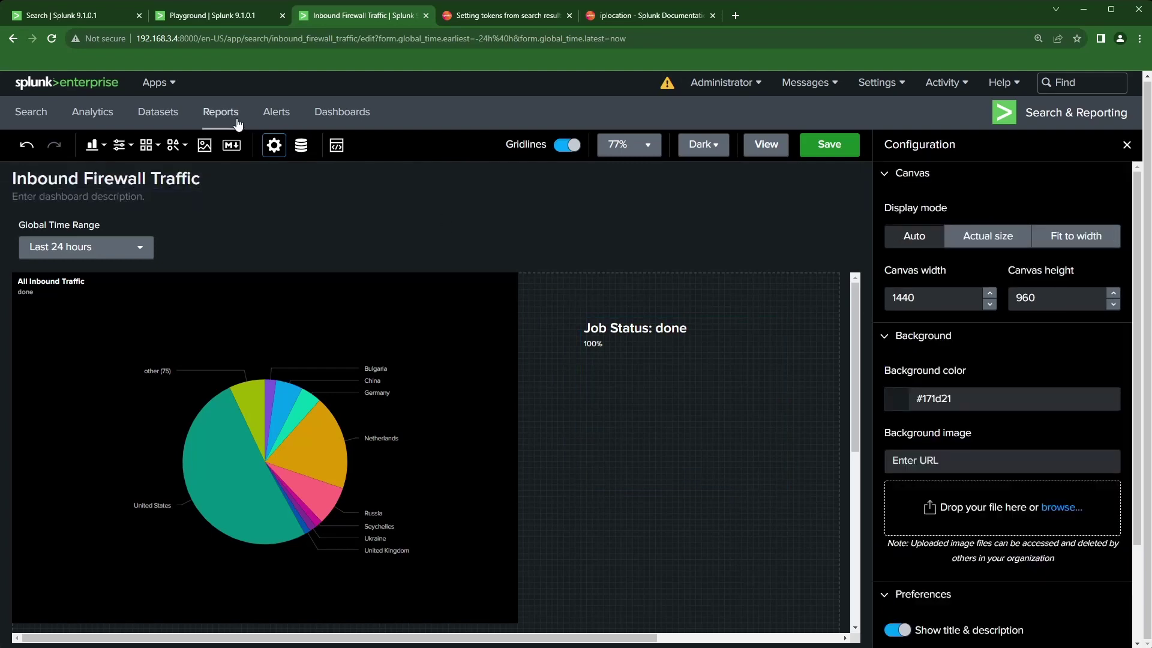
# Step: Check the name of the dashboard's search in the data source overview
pyautogui.click(303, 150)
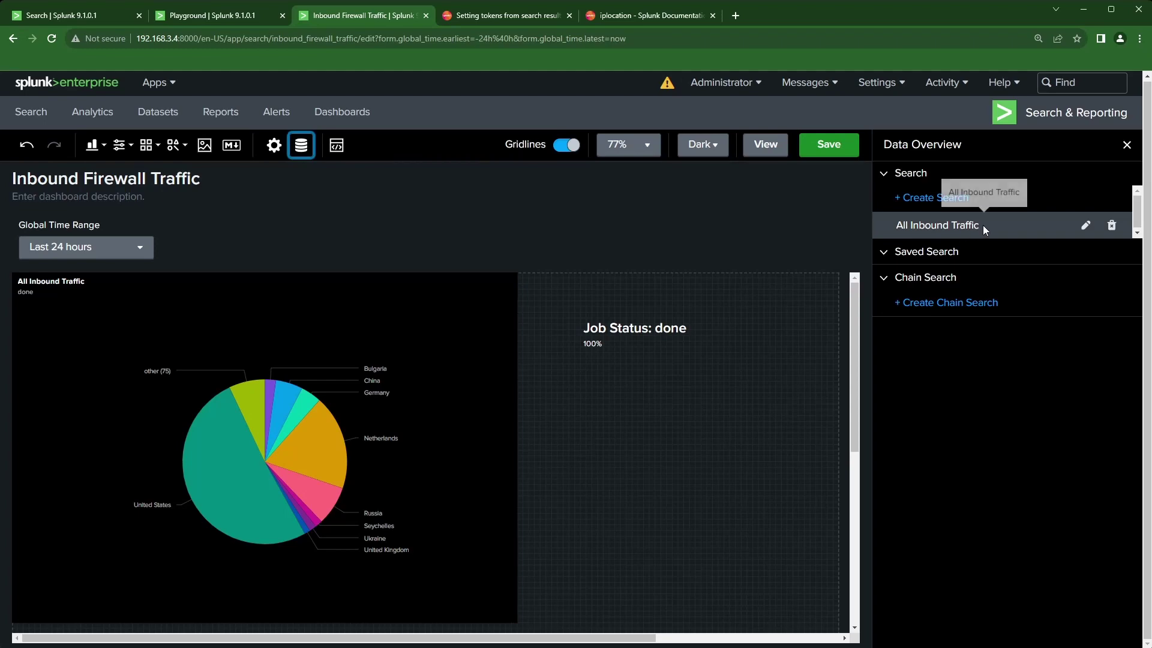
pyautogui.moveTo(982, 225); pyautogui.dragTo(894, 226)
pyautogui.click(916, 226)
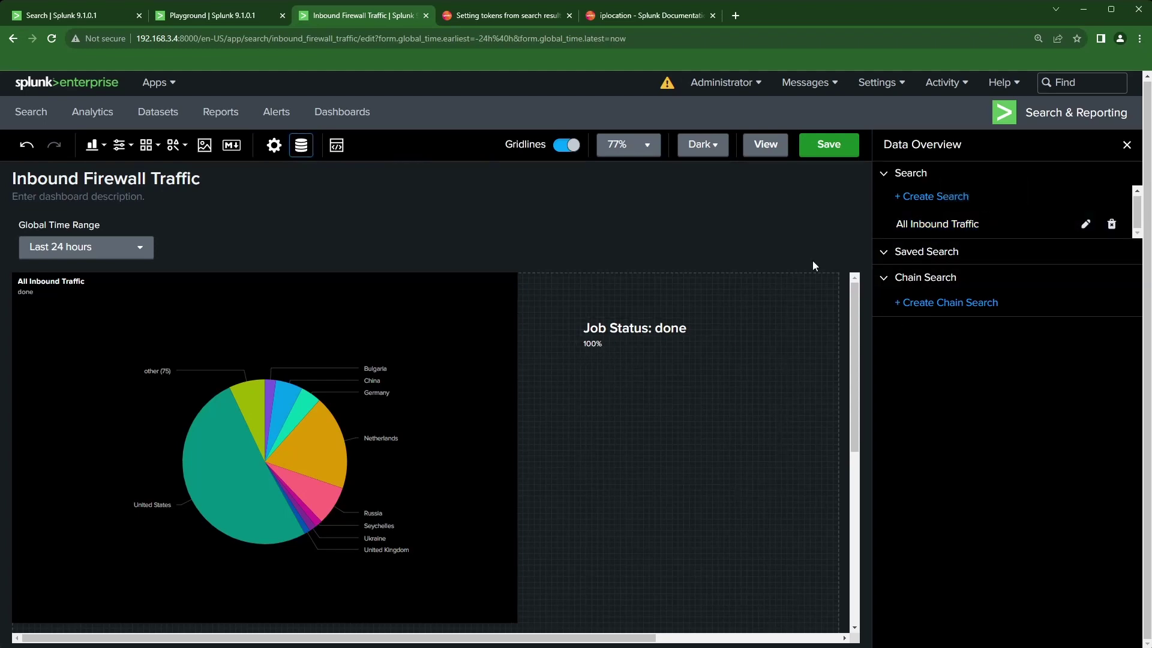
# Step: Copy the $search name:job.sid$ token from the Splunk documentation into the Markdown block, separated from the percentComplete line by a blank line
pyautogui.click(506, 16)
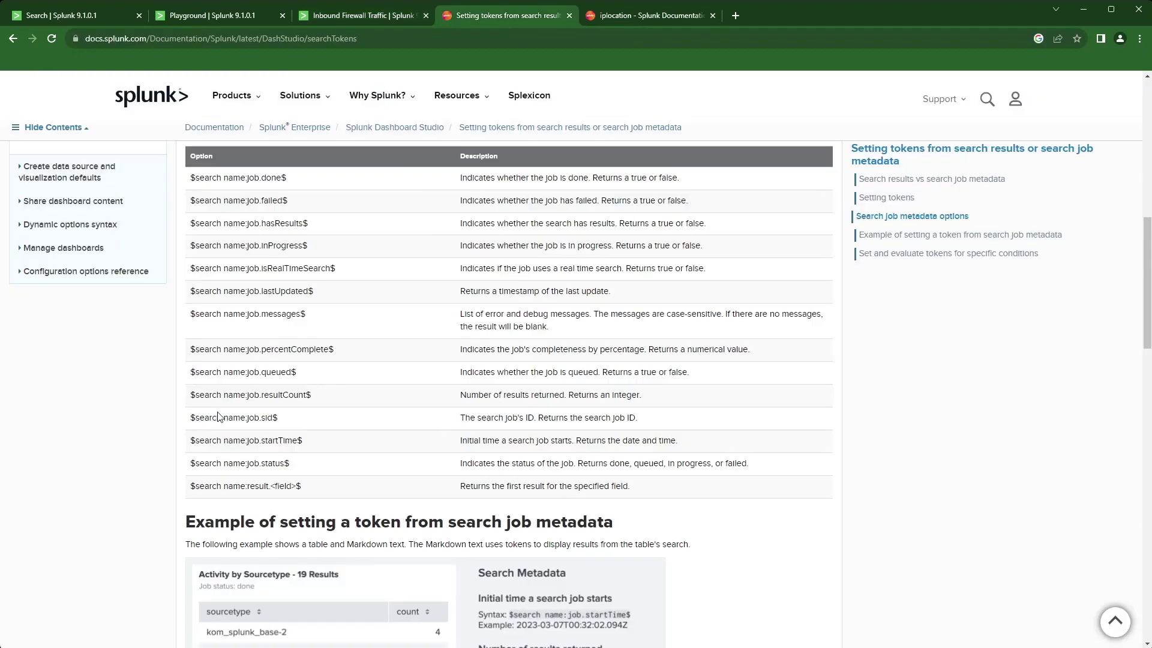
pyautogui.moveTo(248, 417); pyautogui.dragTo(195, 418)
pyautogui.moveTo(278, 423); pyautogui.dragTo(191, 424)
pyautogui.click(340, 13)
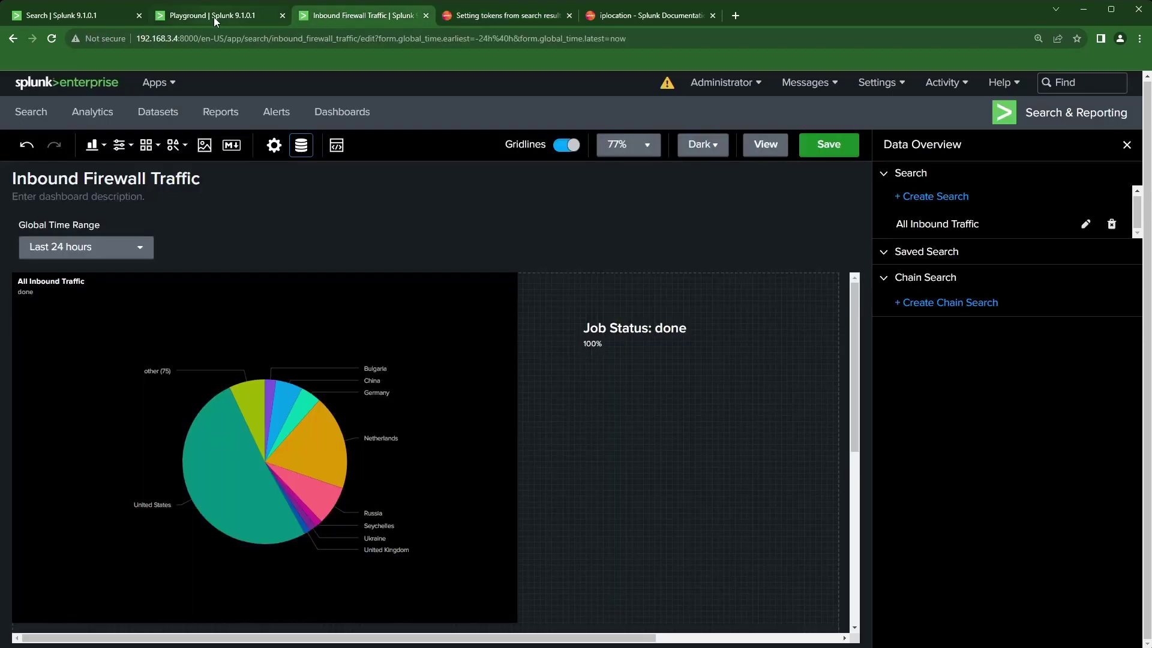
pyautogui.click(677, 346)
pyautogui.click(1120, 413)
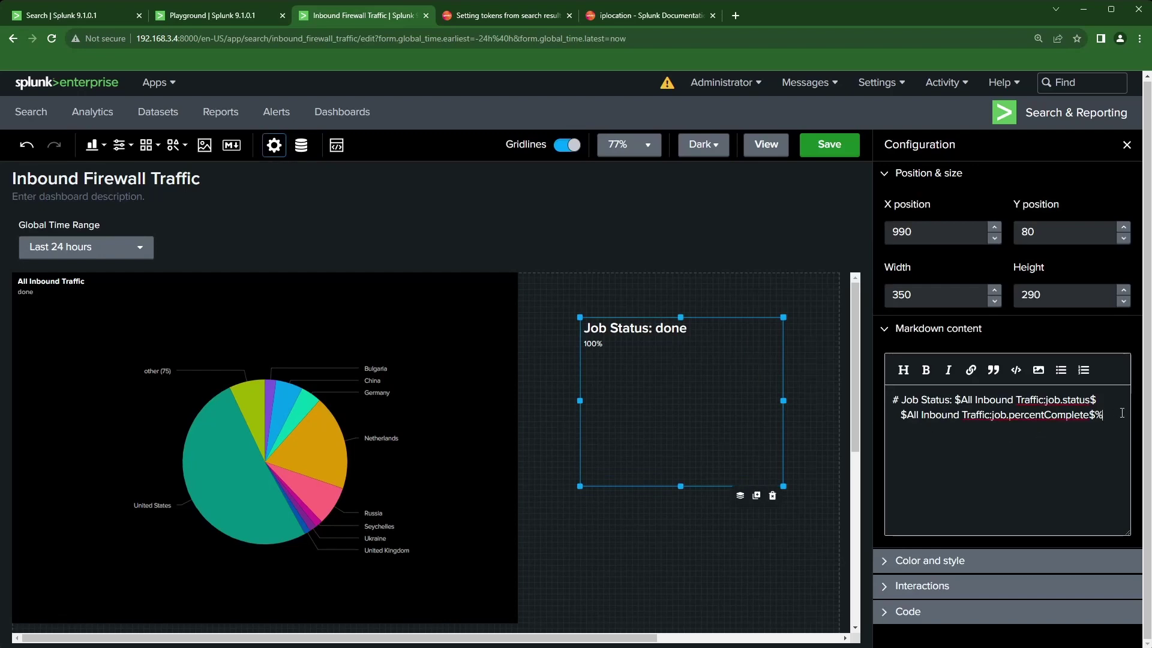
pyautogui.press('Return')
pyautogui.press('Return')
pyautogui.write('$search name:job.sid$')
# Step: Replace the "search name" placeholder in the job.sid token with All Inbound Traffic
pyautogui.moveTo(988, 414); pyautogui.dragTo(908, 414)
pyautogui.hotkey('ctrl', 'c')
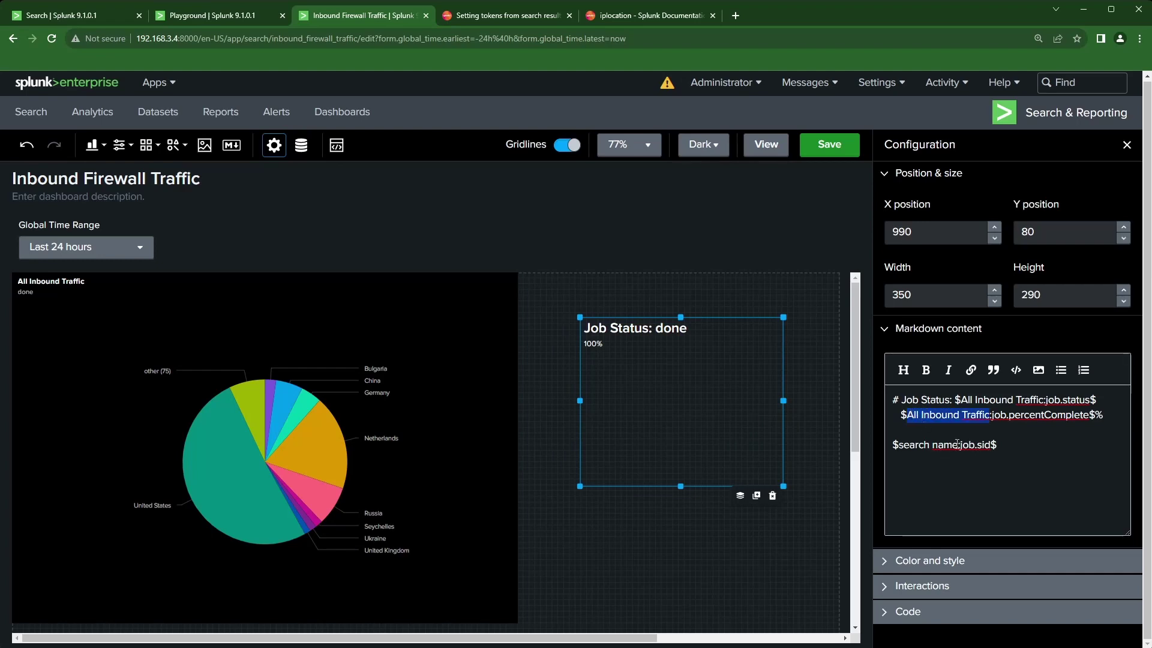
pyautogui.moveTo(958, 444); pyautogui.dragTo(900, 445)
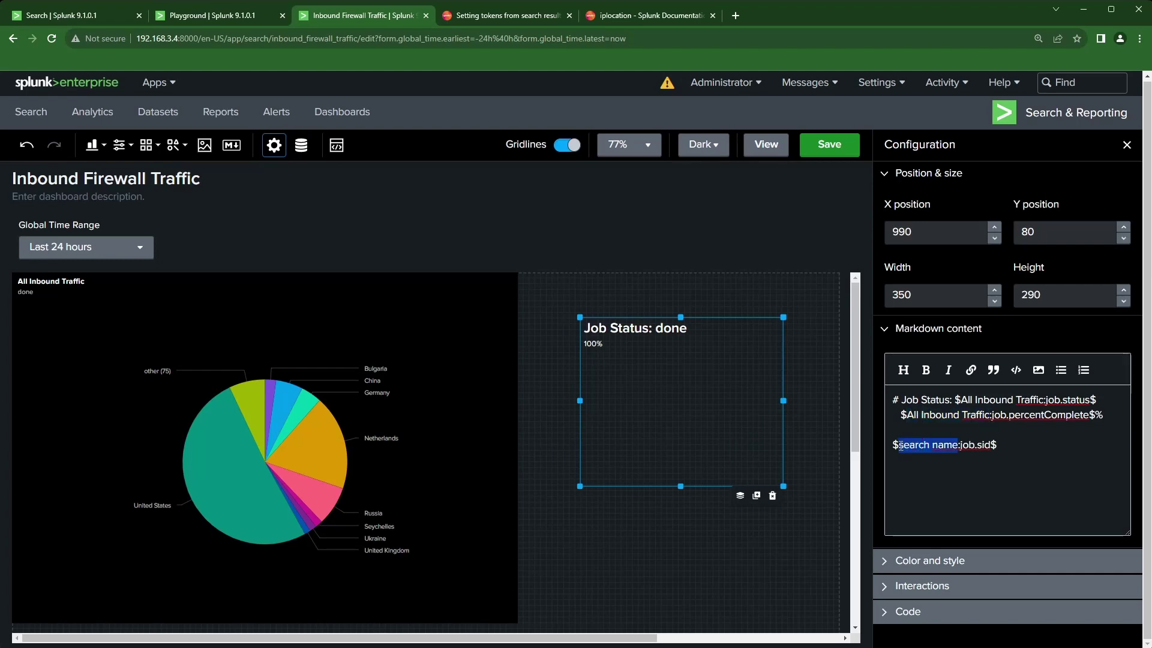
pyautogui.hotkey('ctrl', 'v')
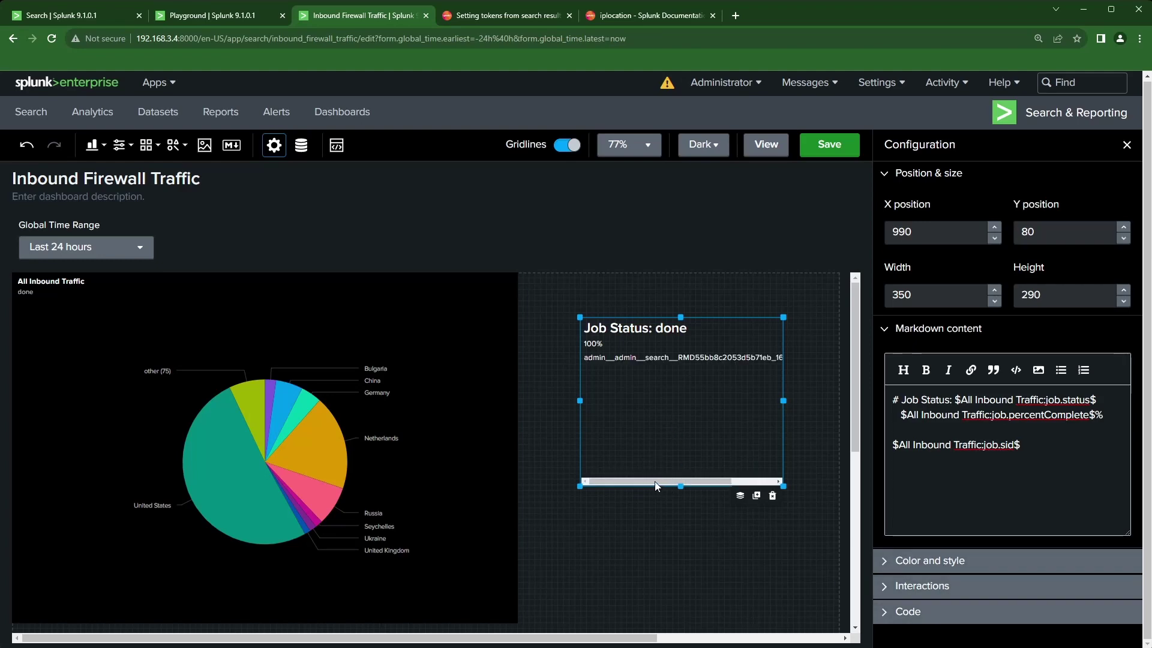
# Step: Move the Markdown block to about X 920, Y 70 and widen it to about 500
pyautogui.moveTo(654, 482); pyautogui.dragTo(622, 480)
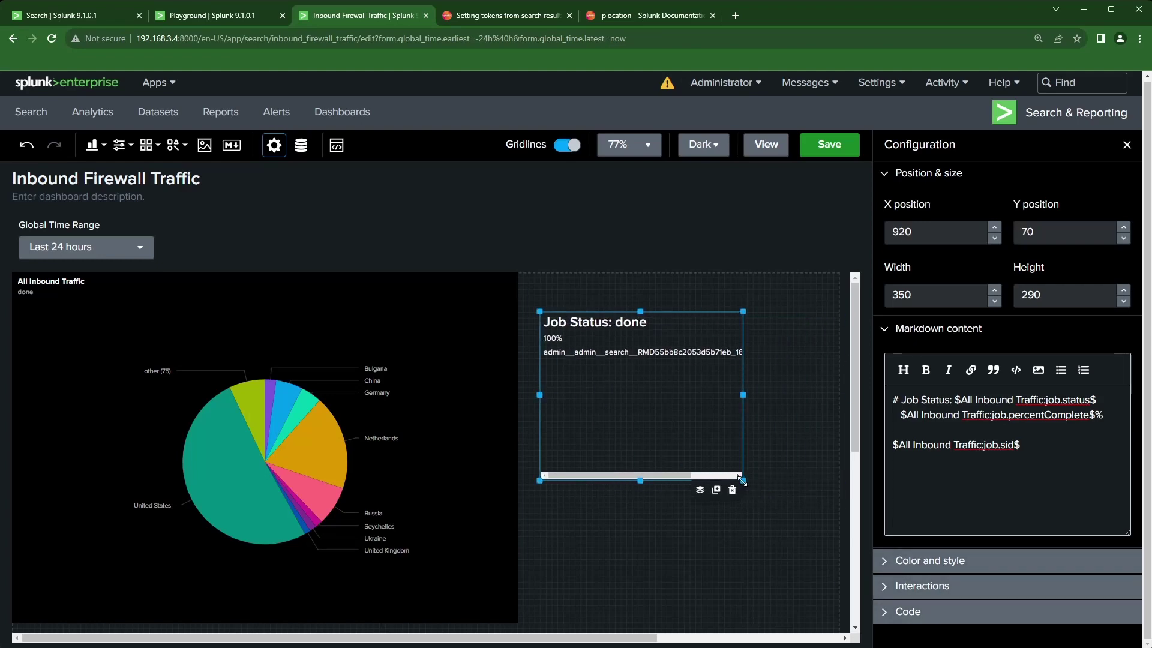
pyautogui.moveTo(743, 480); pyautogui.dragTo(829, 481)
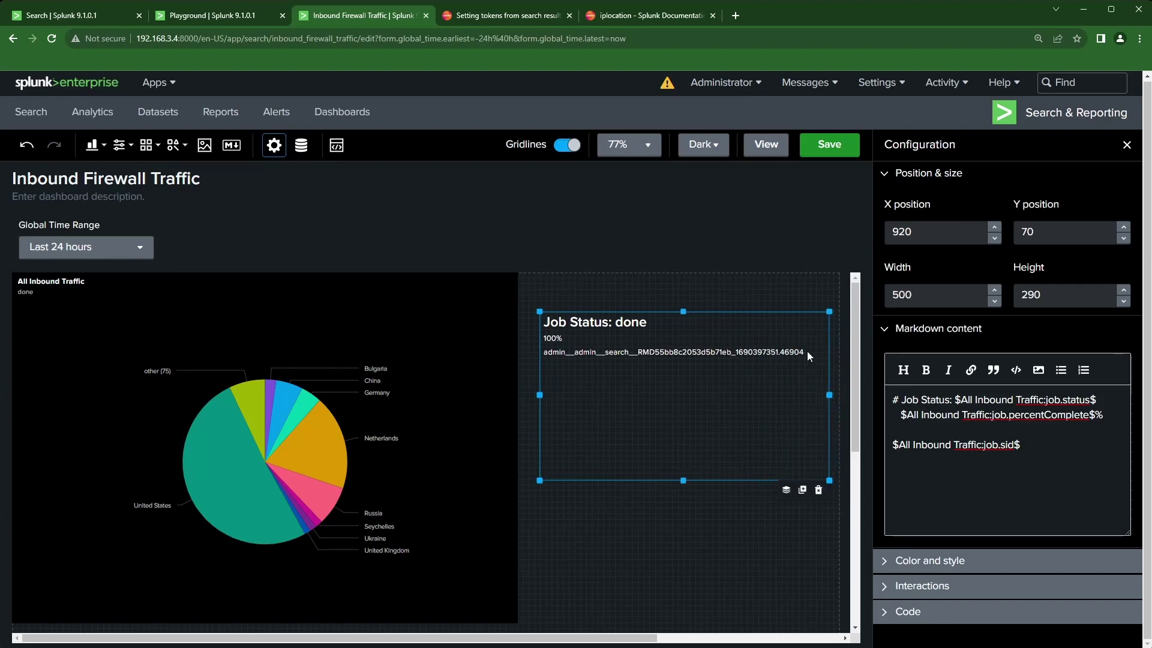
# Step: Apply bold and level-three heading formatting to the selected percentComplete and job.sid lines in the Markdown block
pyautogui.moveTo(1027, 446); pyautogui.dragTo(890, 418)
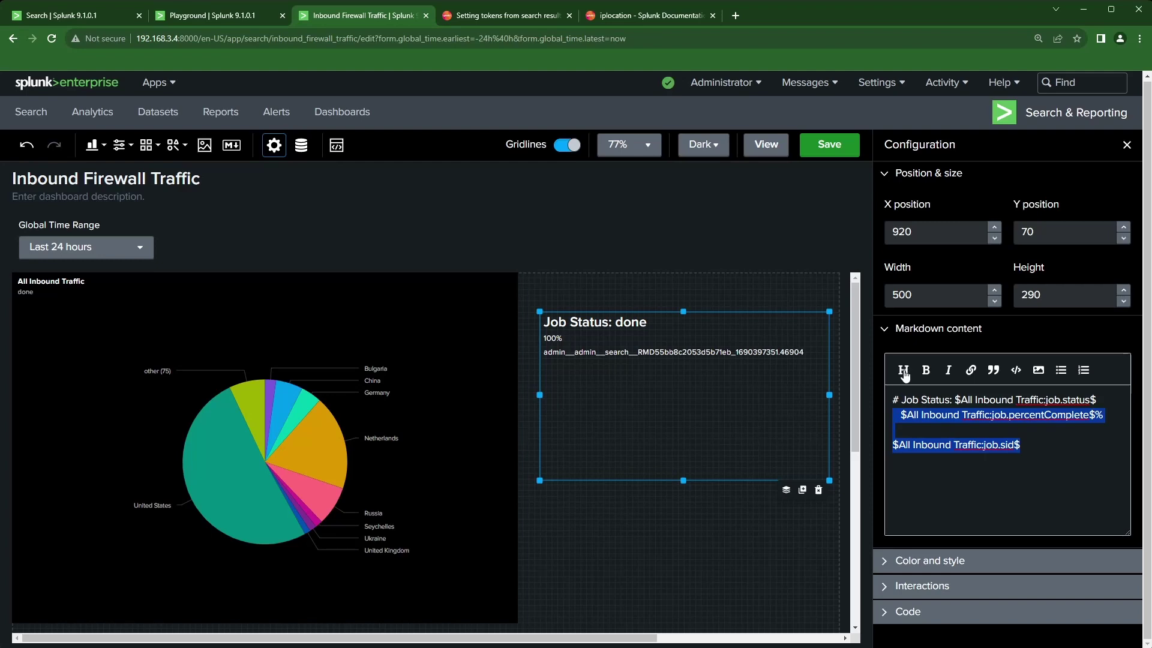
pyautogui.click(925, 371)
pyautogui.moveTo(1045, 464); pyautogui.dragTo(884, 420)
pyautogui.click(904, 370)
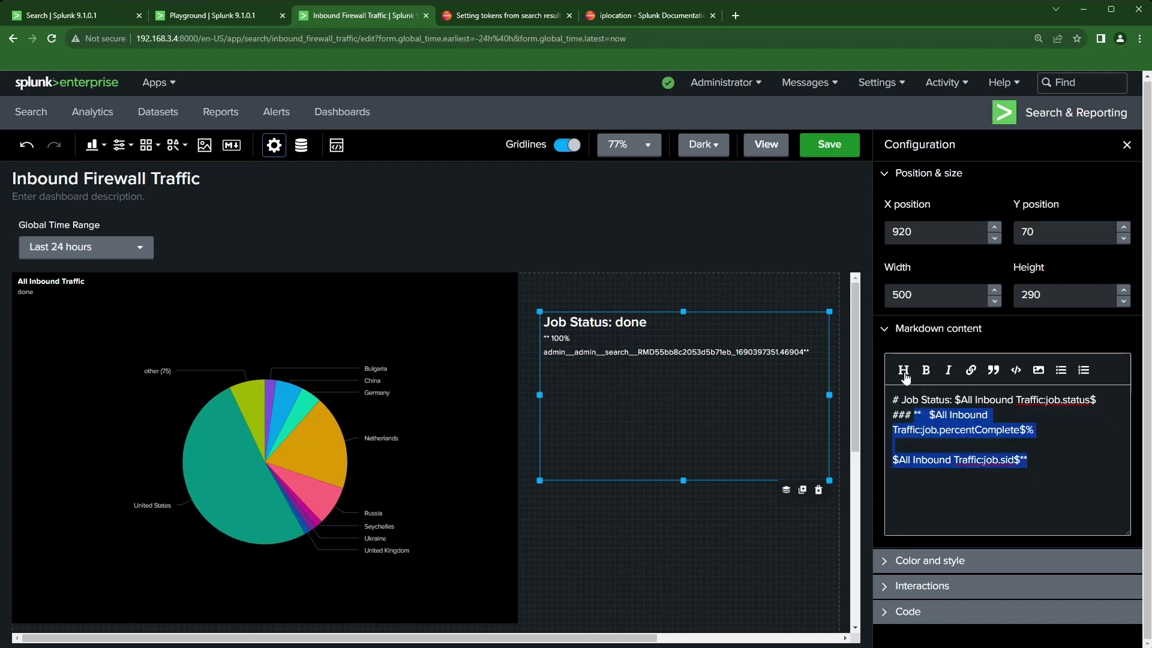
# Step: Remove the bold asterisks before the percentComplete token and after the job.sid token
pyautogui.click(924, 449)
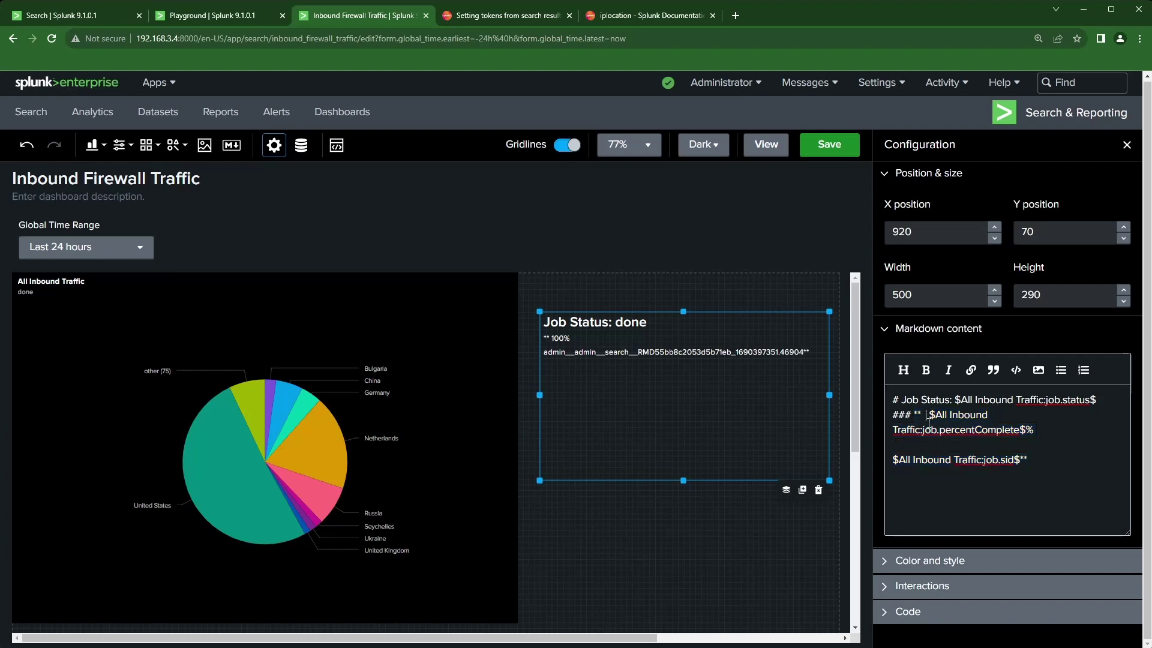
pyautogui.press('BackSpace')
pyautogui.press('BackSpace')
pyautogui.press('BackSpace')
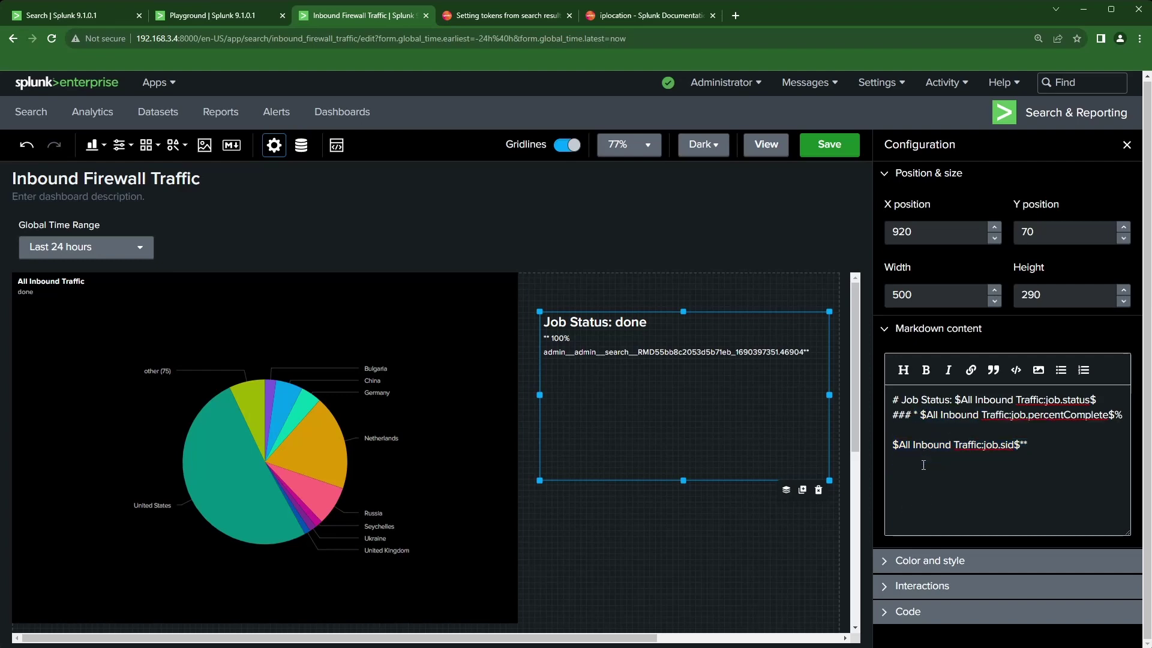
pyautogui.click(1033, 450)
pyautogui.press('BackSpace')
pyautogui.press('BackSpace')
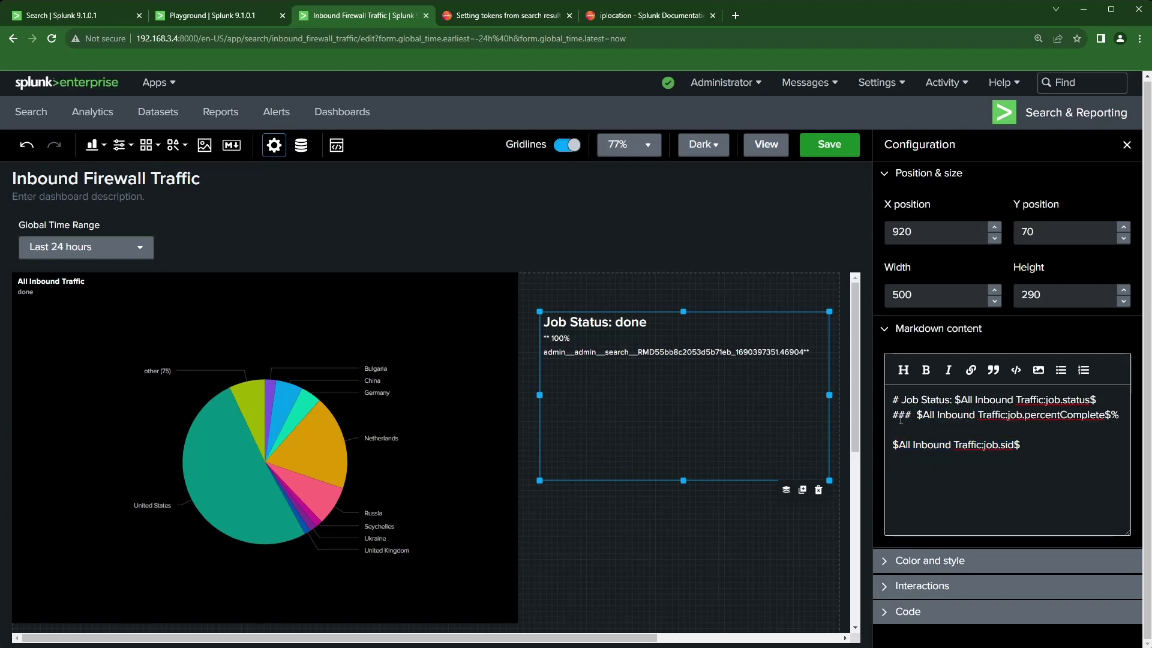
# Step: Change the percentComplete line's heading markup to a single # for a level-one heading
pyautogui.click(915, 415)
pyautogui.press('BackSpace')
pyautogui.press('BackSpace')
pyautogui.press('BackSpace')
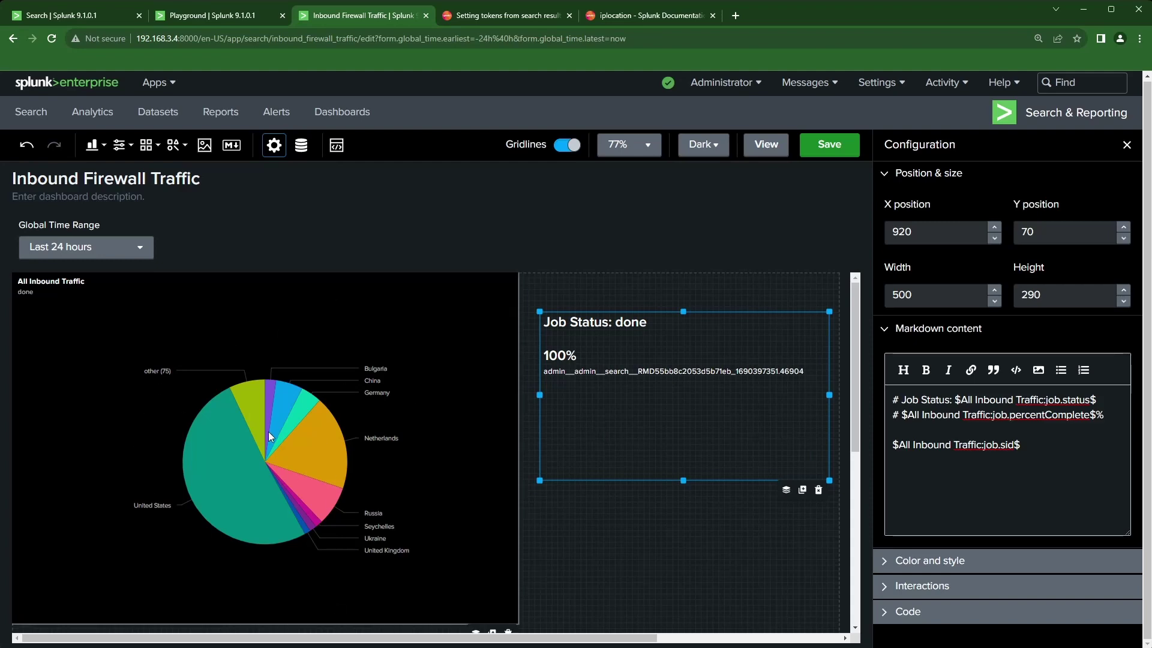
# Step: Review the pie chart's interaction settings and the All Inbound Traffic data source's access to search results or metadata
pyautogui.click(298, 332)
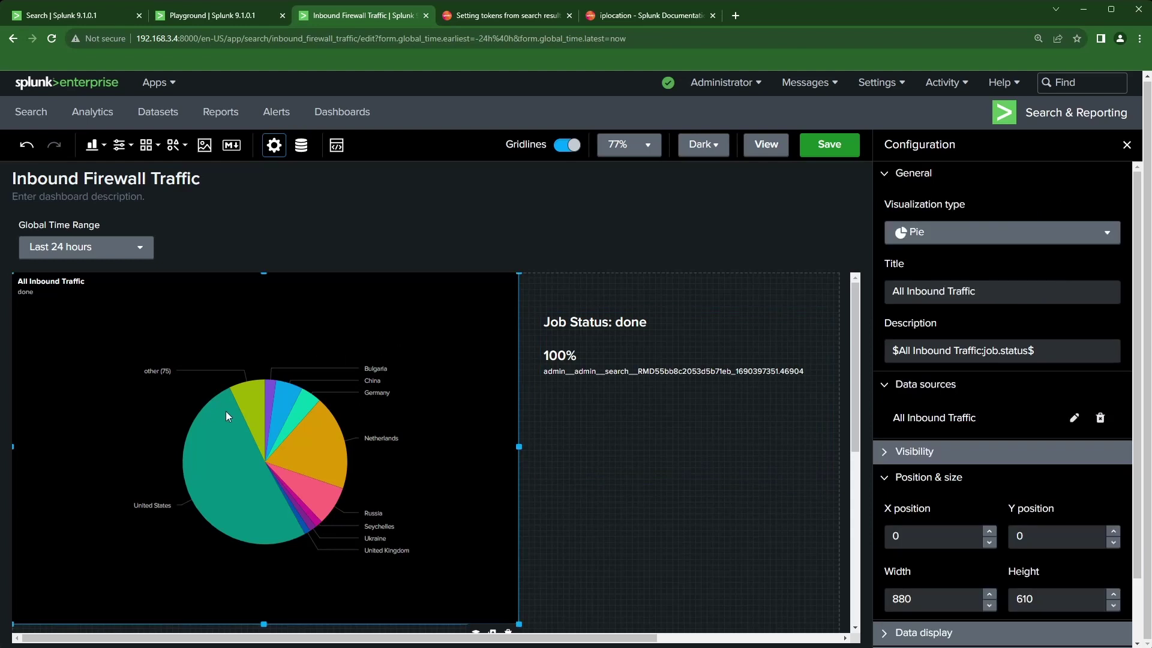
pyautogui.scroll(-1, 1020, 385)
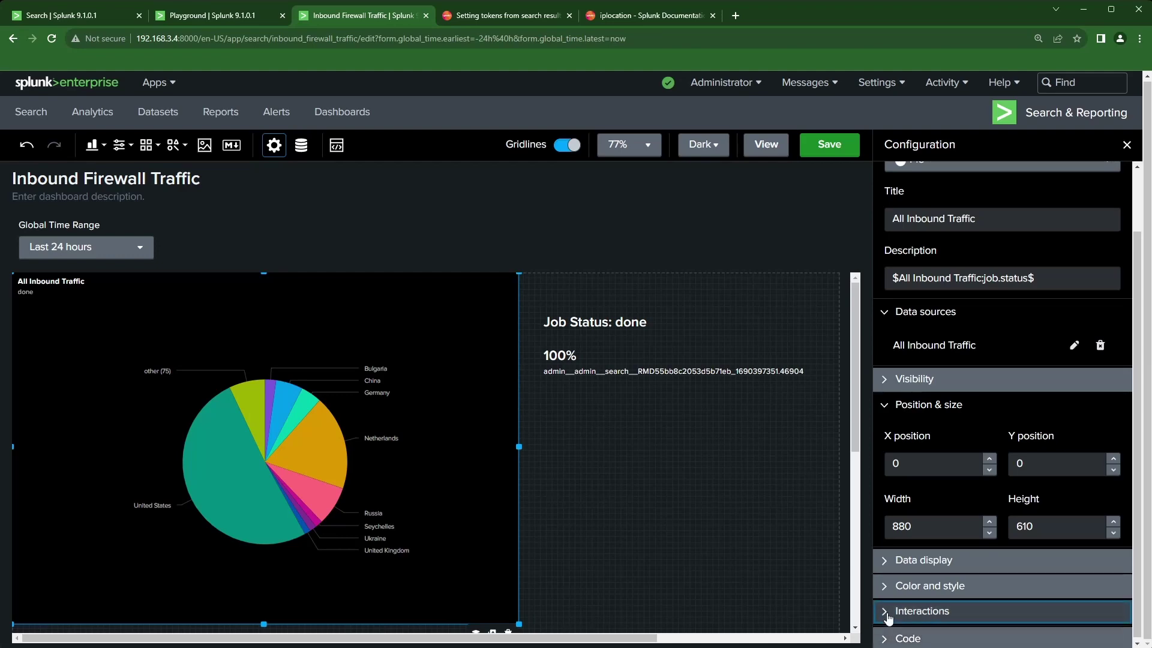
pyautogui.click(930, 610)
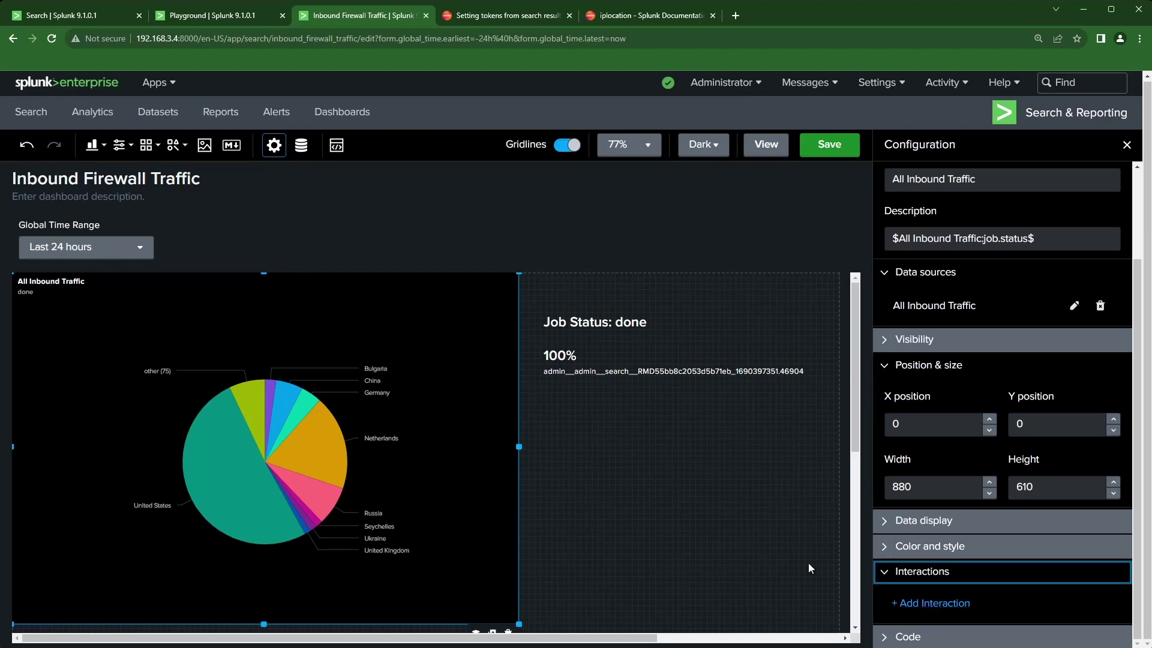
pyautogui.click(301, 147)
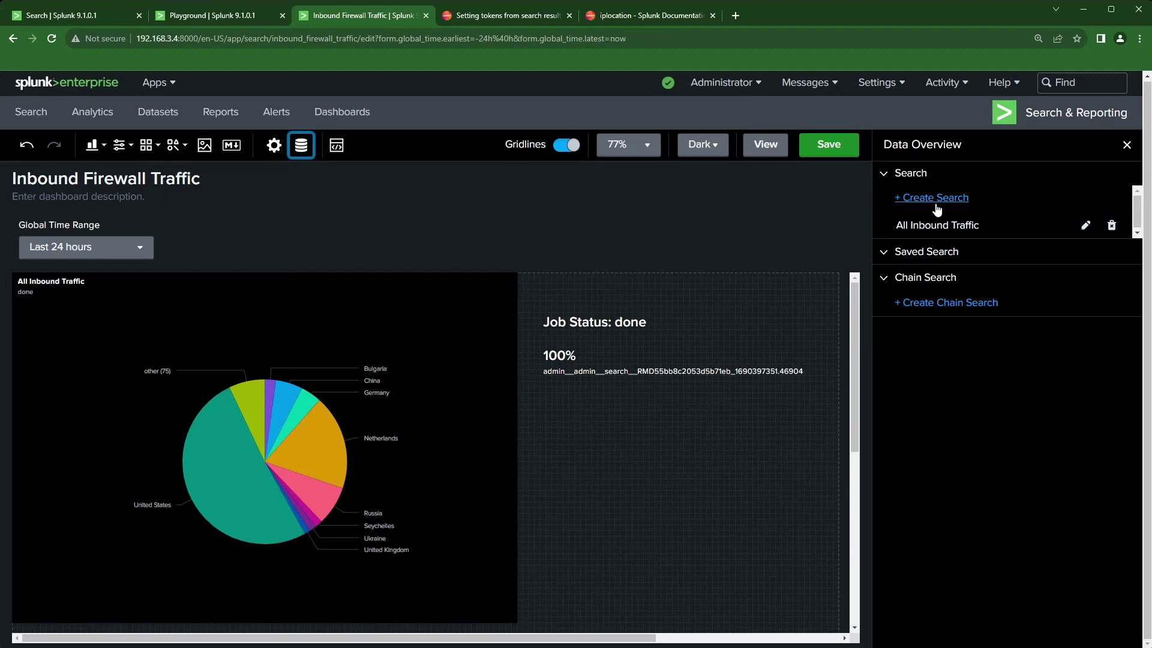
pyautogui.click(1085, 226)
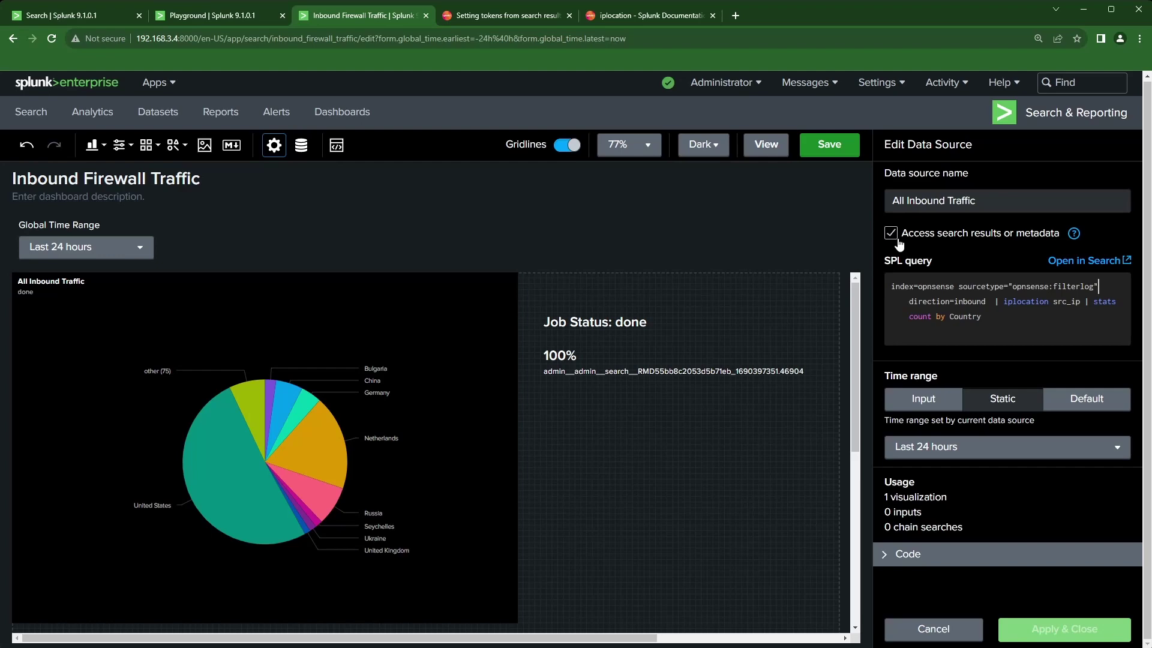
pyautogui.click(912, 621)
# Step: Add a Set tokens interaction to the pie chart and name its token country
pyautogui.click(466, 473)
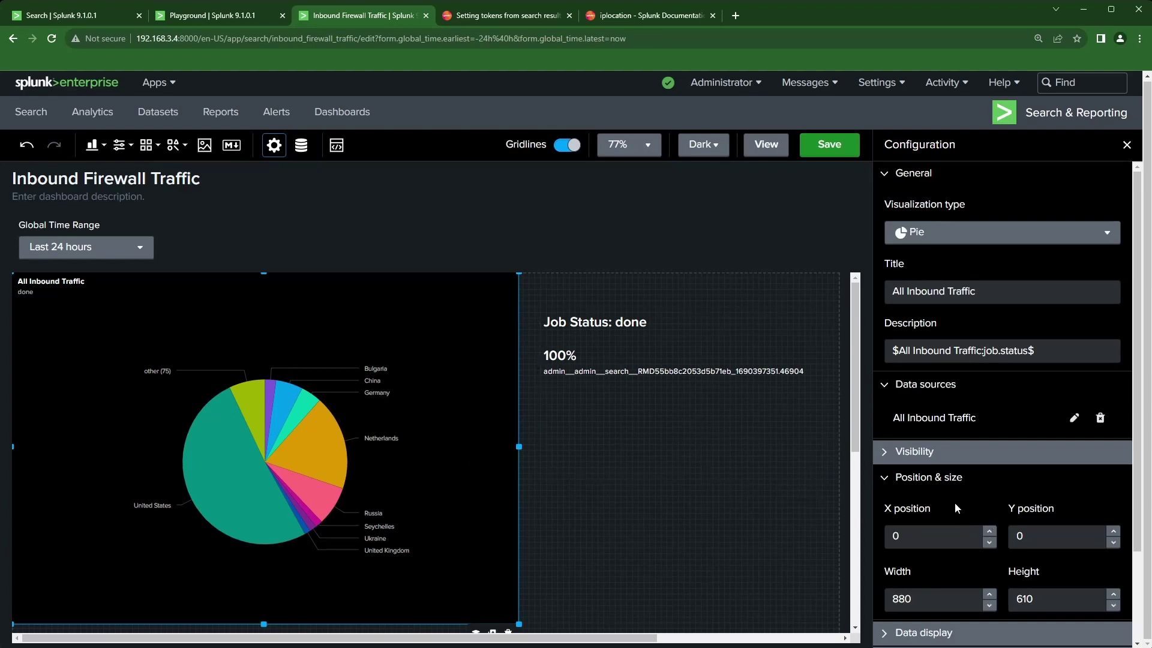
pyautogui.scroll(-3, 956, 503)
pyautogui.click(930, 603)
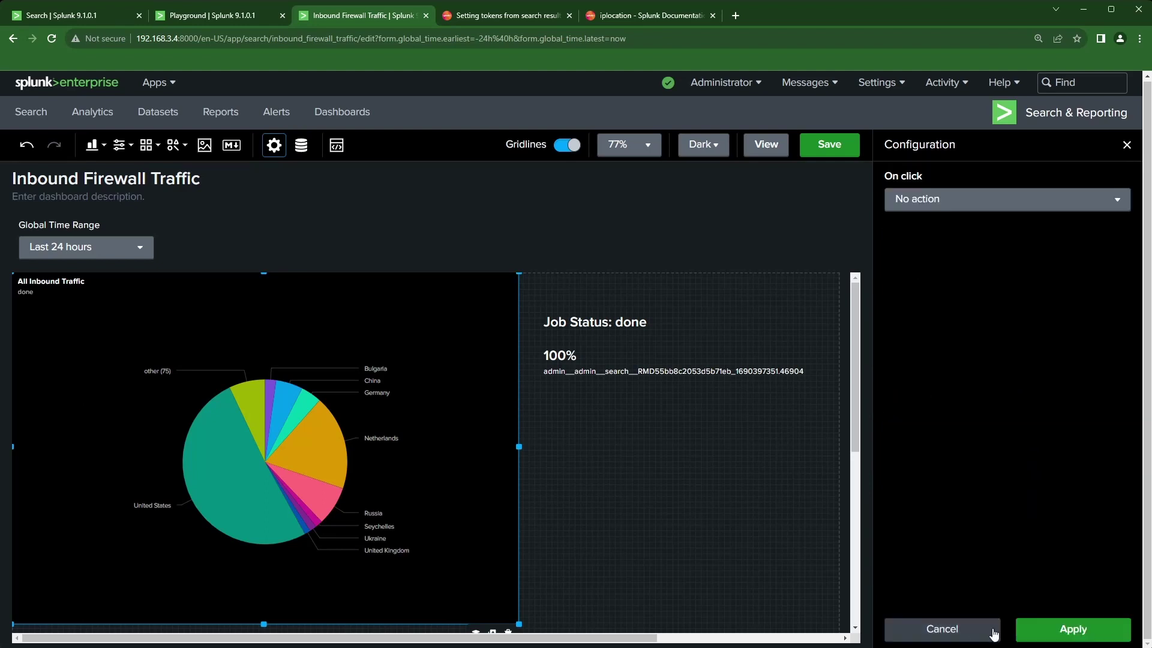
pyautogui.click(979, 204)
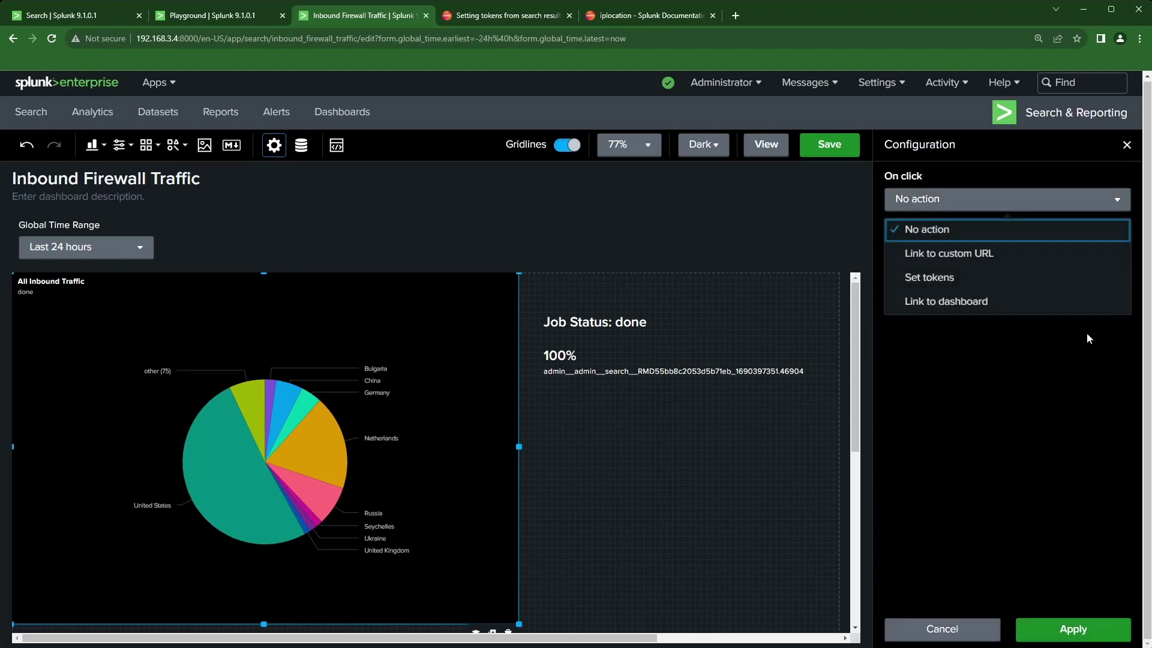
pyautogui.click(936, 282)
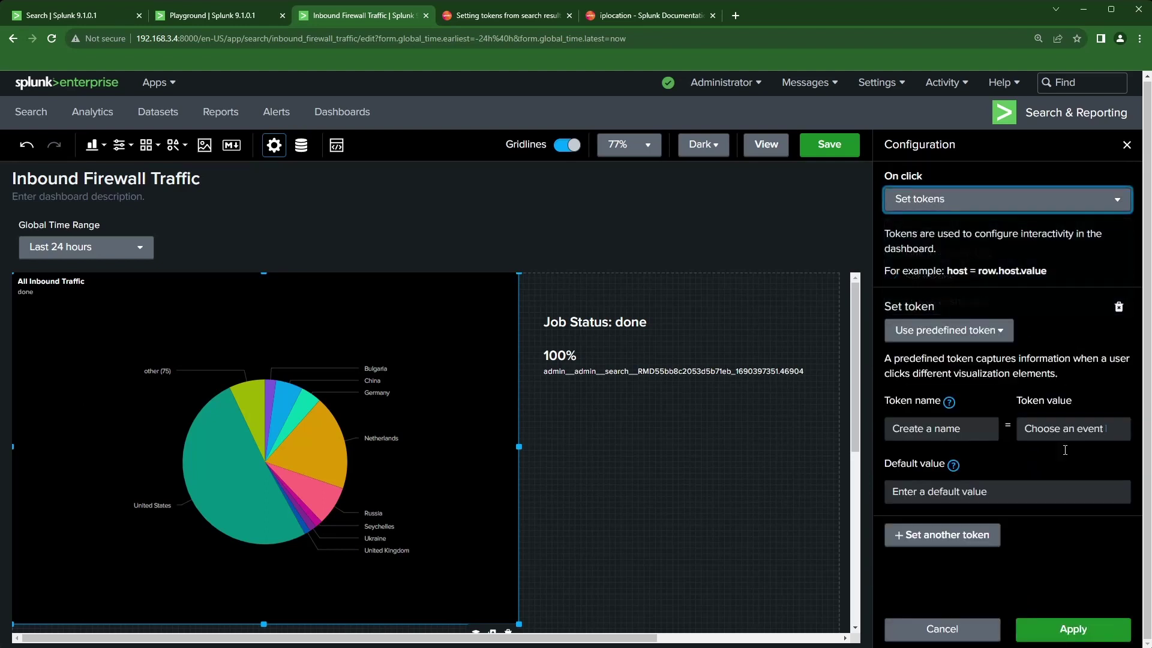
pyautogui.click(964, 425)
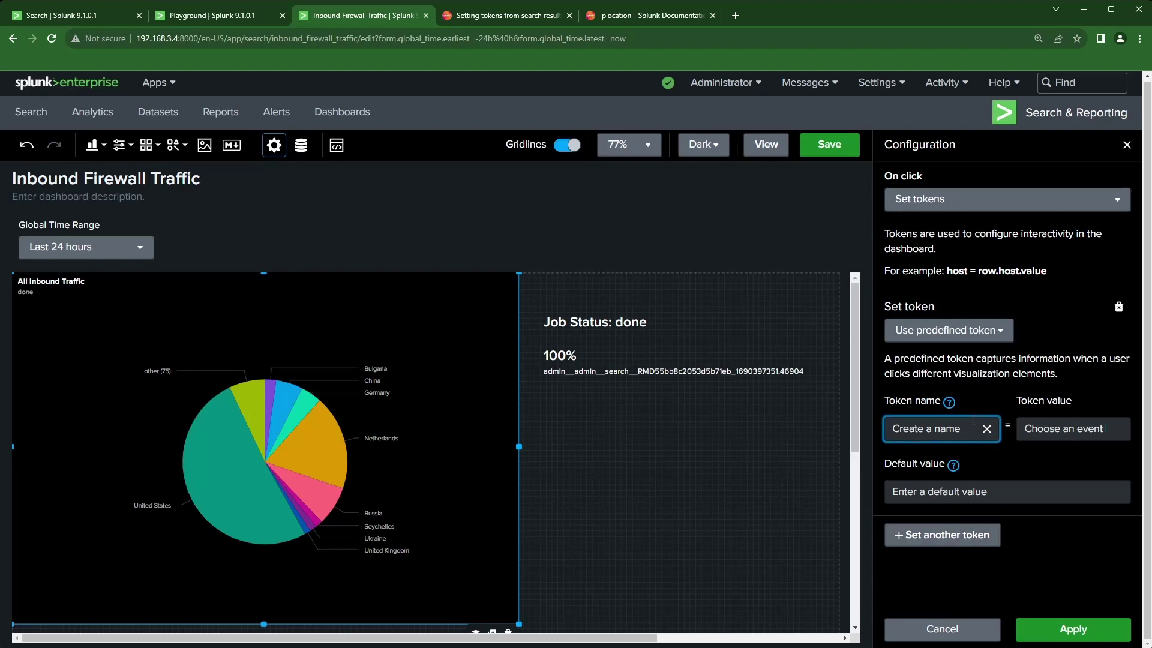
pyautogui.write('country')
# Step: Set the country token's value to row.Country.value and apply the interaction
pyautogui.click(1049, 428)
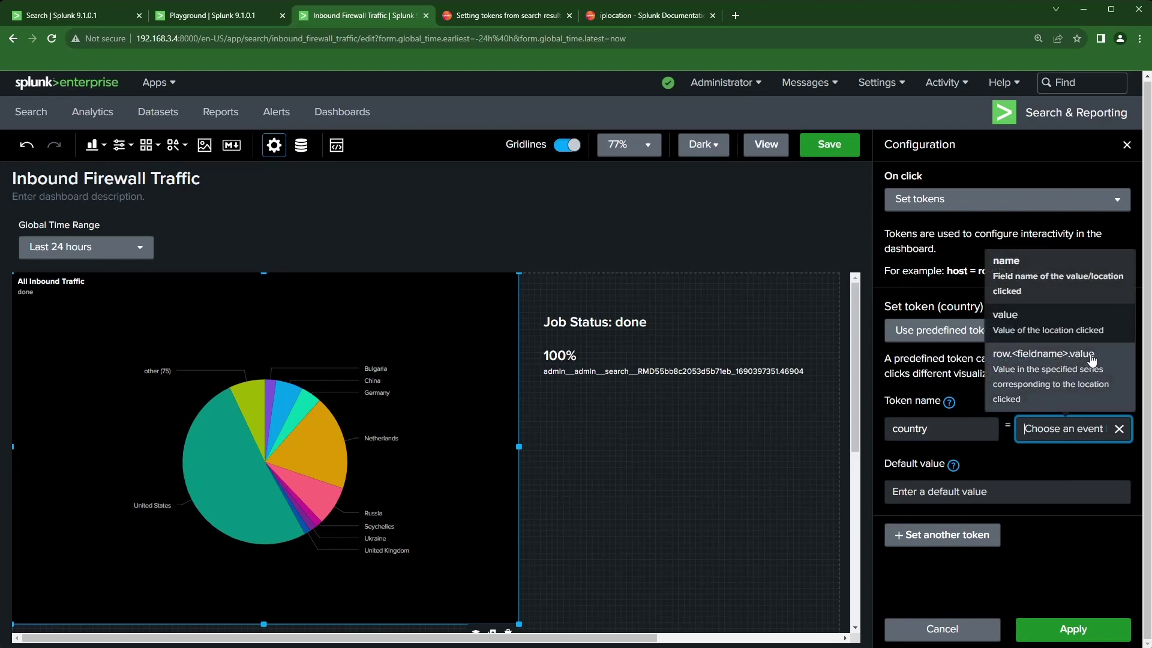
pyautogui.click(1079, 396)
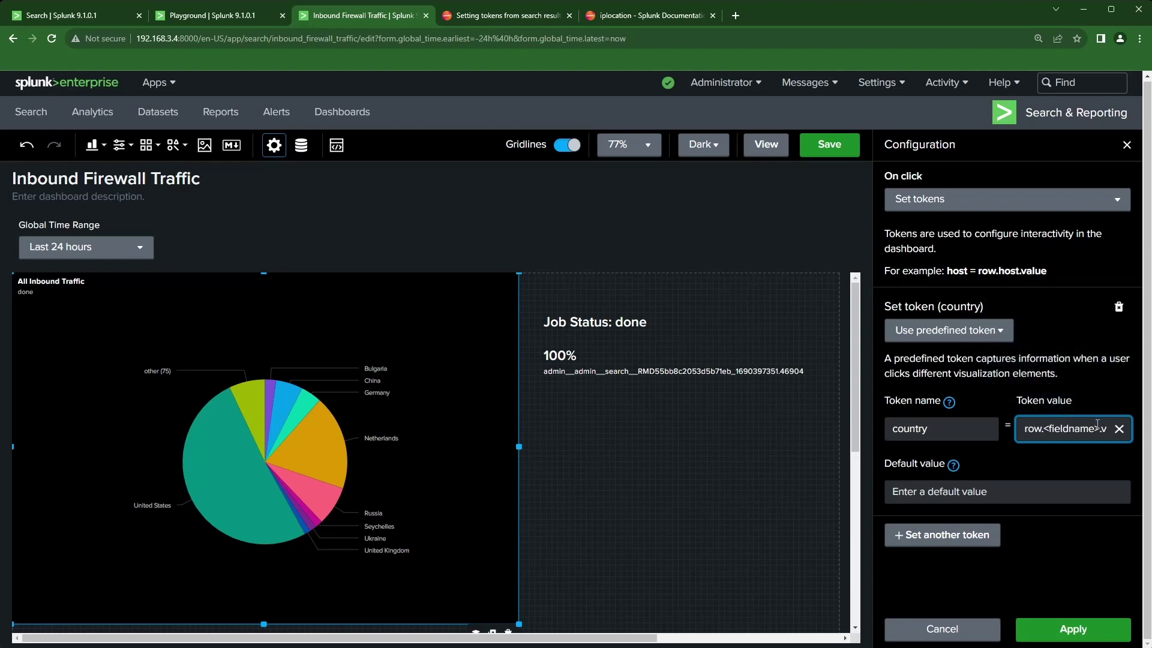
pyautogui.press('BackSpace')
pyautogui.press('BackSpace')
pyautogui.press('BackSpace')
pyautogui.press('BackSpace')
pyautogui.press('BackSpace')
pyautogui.press('BackSpace')
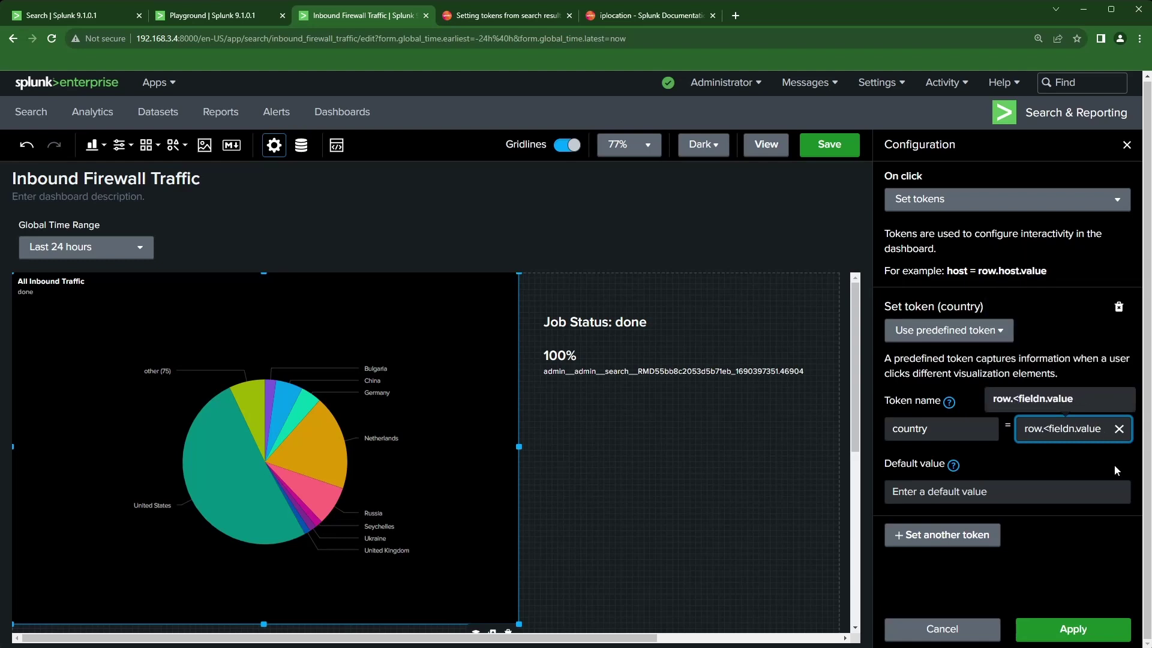
pyautogui.press('BackSpace')
pyautogui.press('BackSpace')
pyautogui.press('BackSpace')
pyautogui.press('BackSpace')
pyautogui.press('BackSpace')
pyautogui.write('Country')
pyautogui.click(1064, 632)
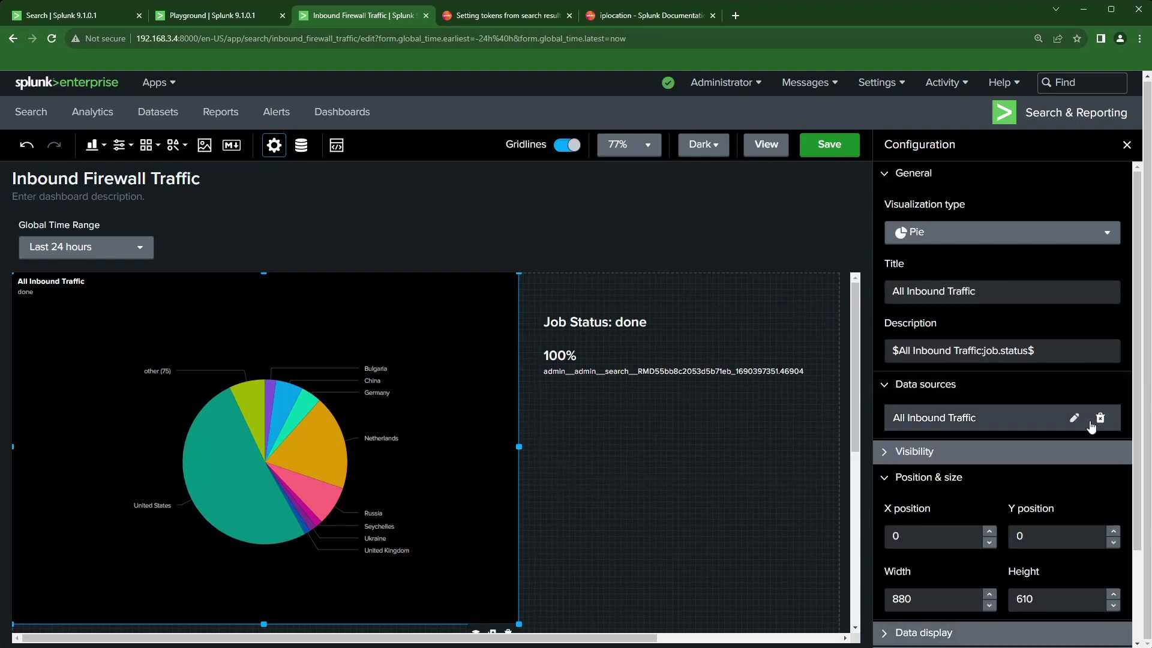
# Step: Replace the pie chart's description with "Looking at $country$" and save the dashboard
pyautogui.moveTo(1066, 355); pyautogui.dragTo(871, 355)
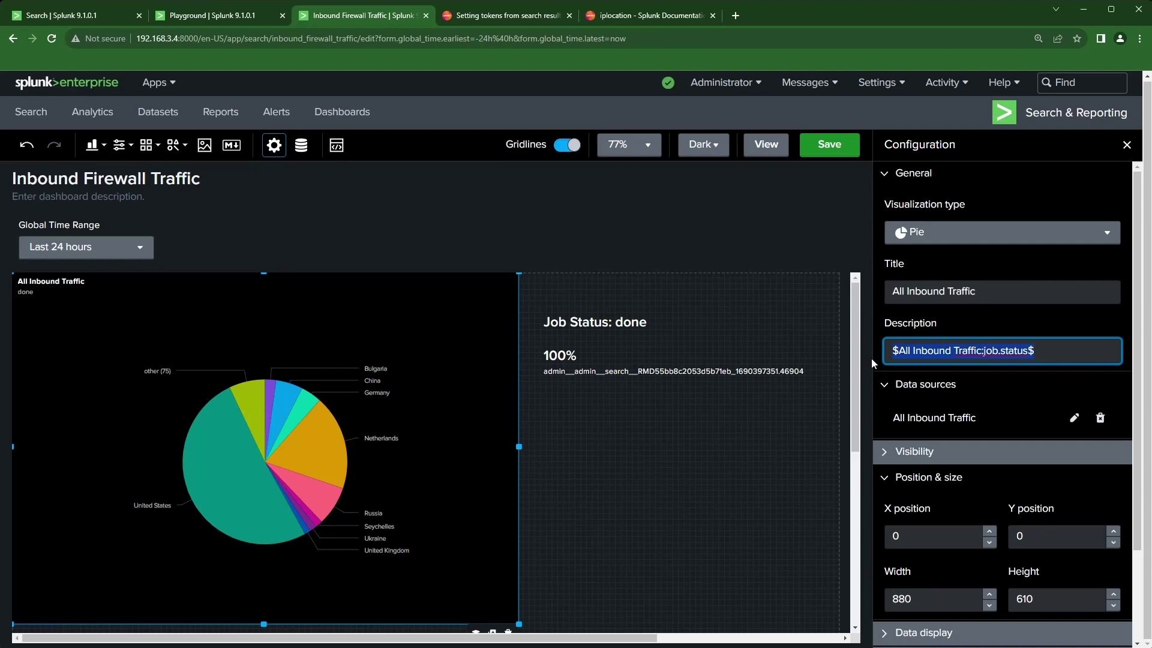
pyautogui.write('Looking at ')
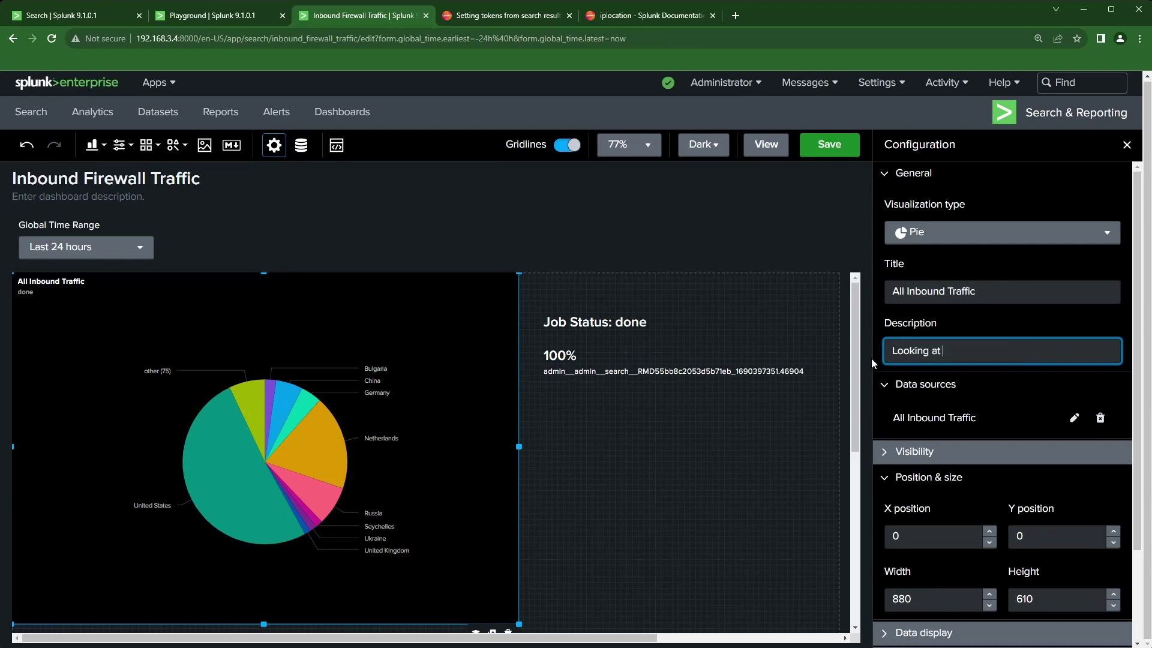
pyautogui.write('$country$')
pyautogui.scroll(-2, 1031, 519)
pyautogui.click(749, 513)
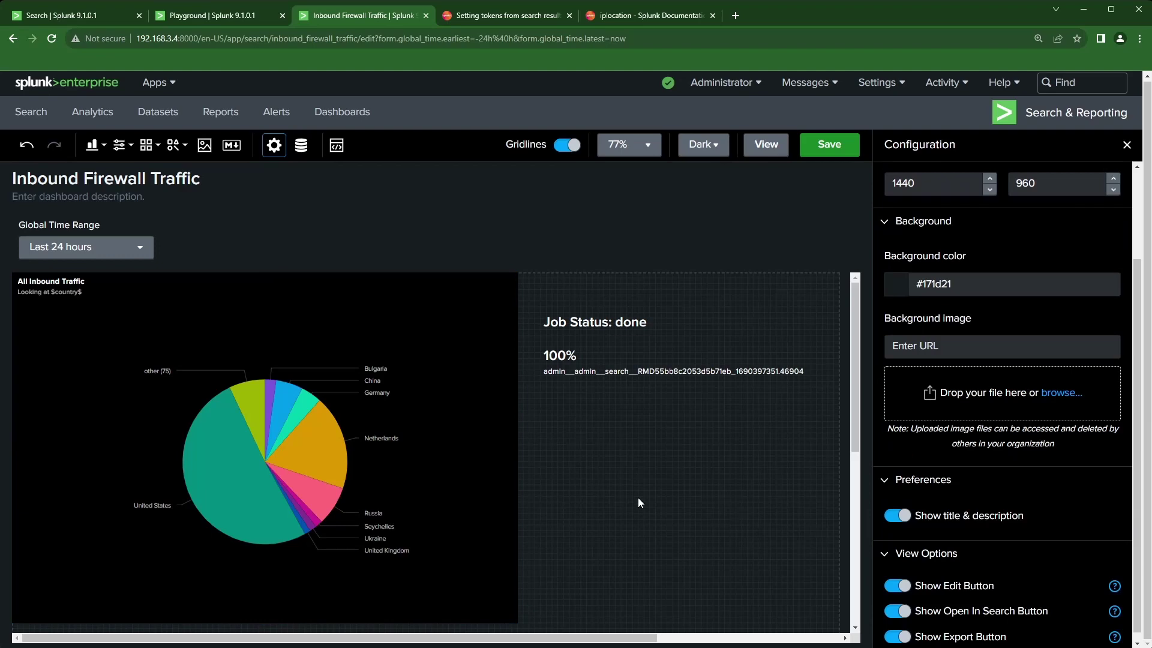
pyautogui.click(838, 148)
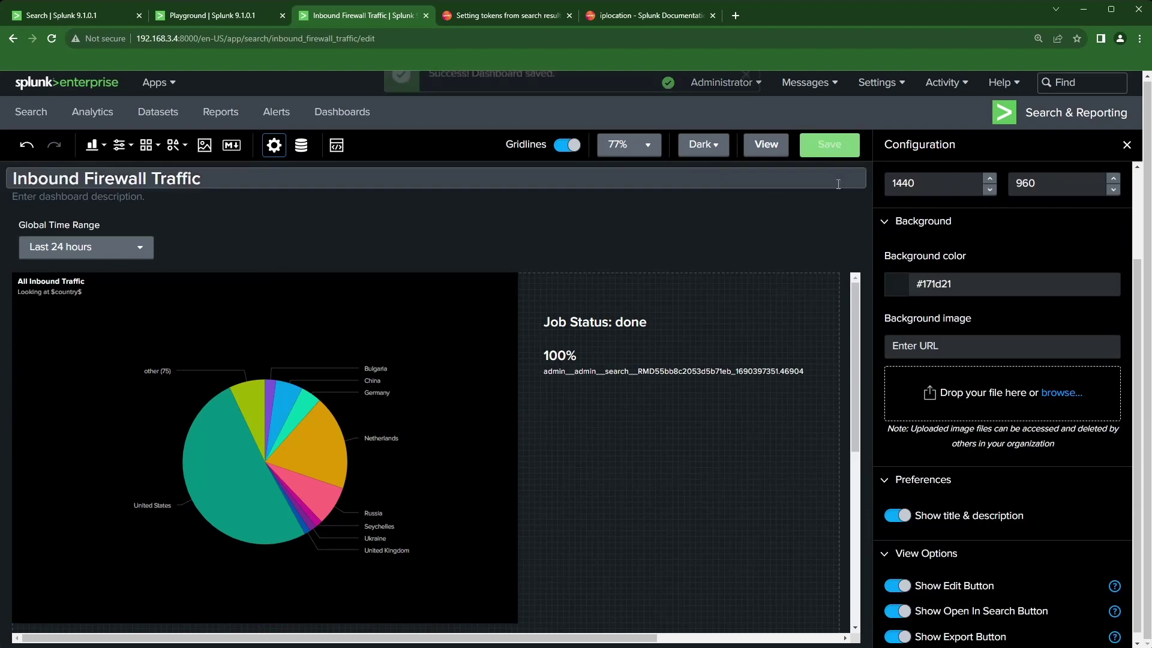
# Step: Reload the dashboard in view mode and select the Netherlands slice to test the country token
pyautogui.click(773, 150)
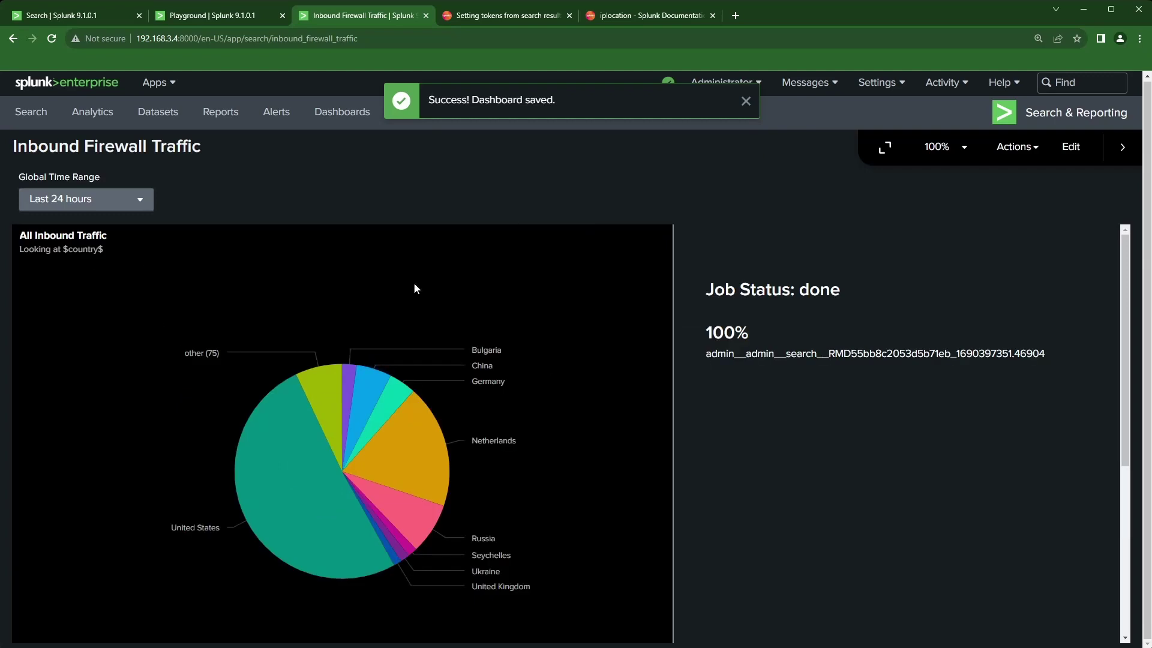
pyautogui.click(52, 39)
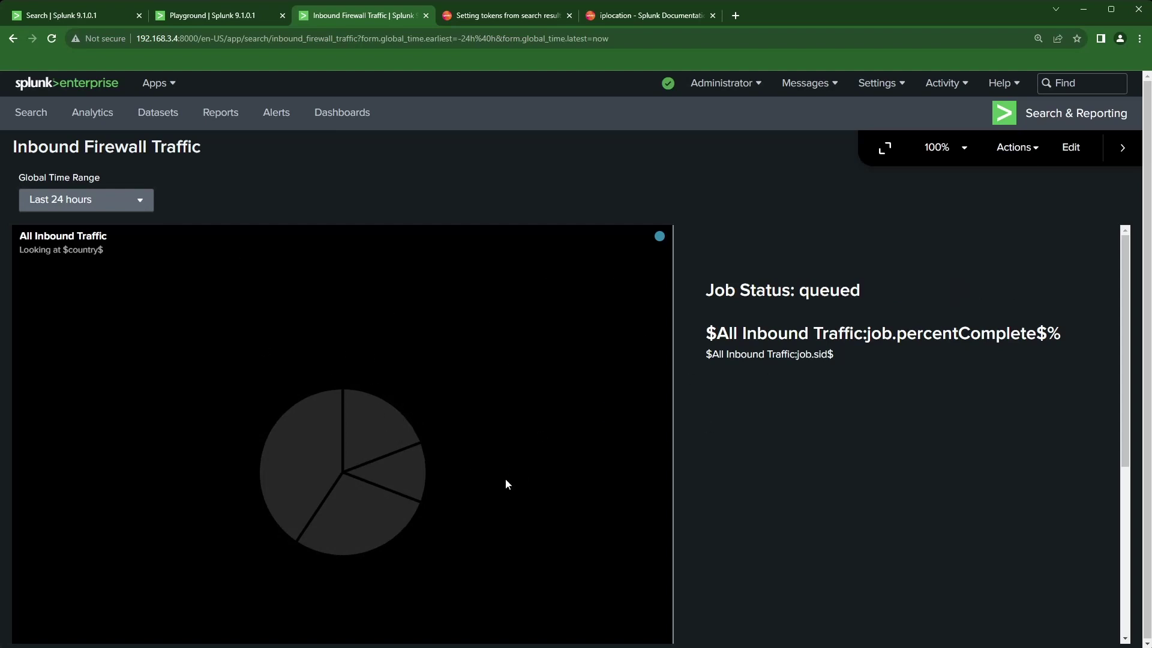
pyautogui.moveTo(414, 467)
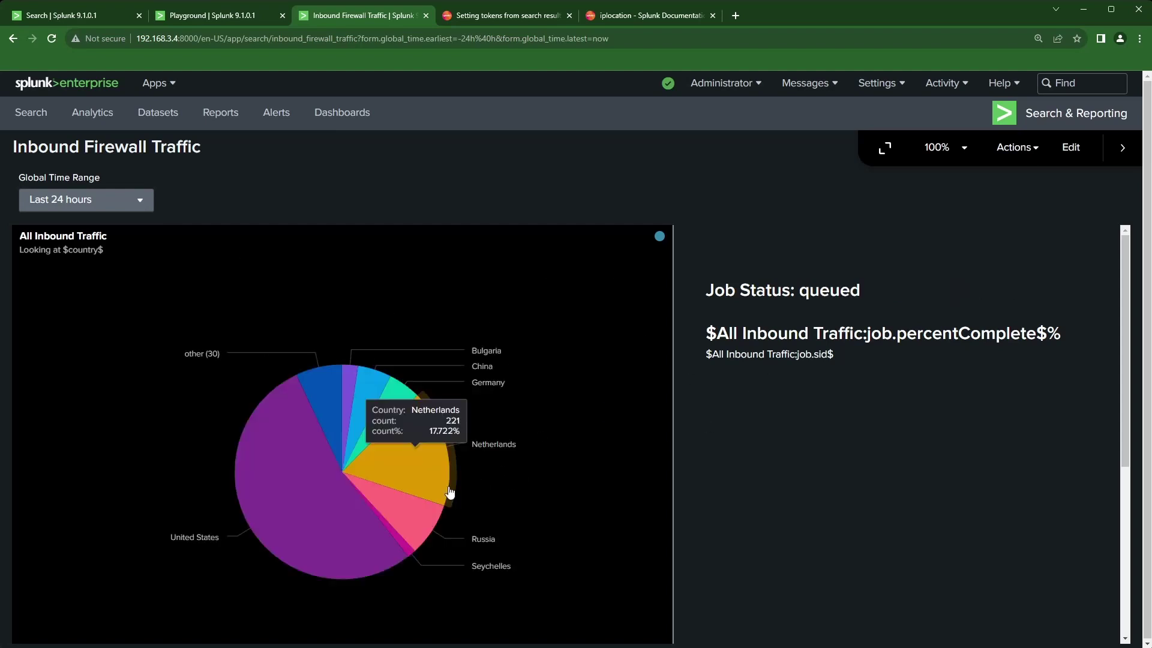
pyautogui.click(414, 466)
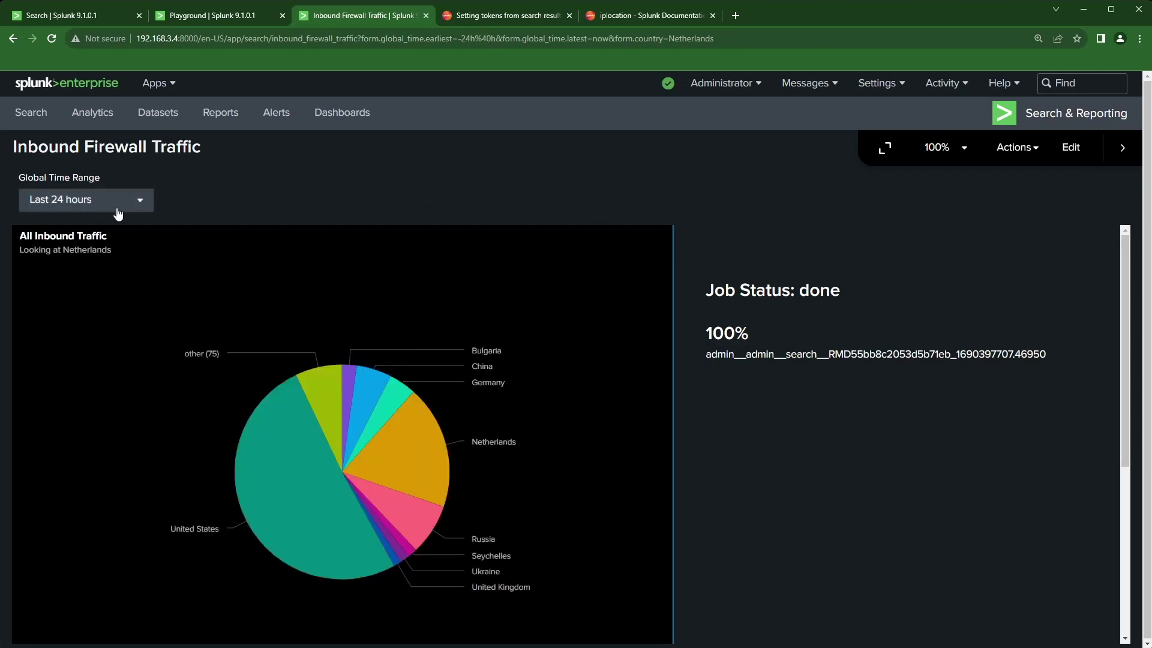
# Step: Set the dashboard's Global Time Range to Last 4 hours
pyautogui.click(114, 203)
pyautogui.click(400, 313)
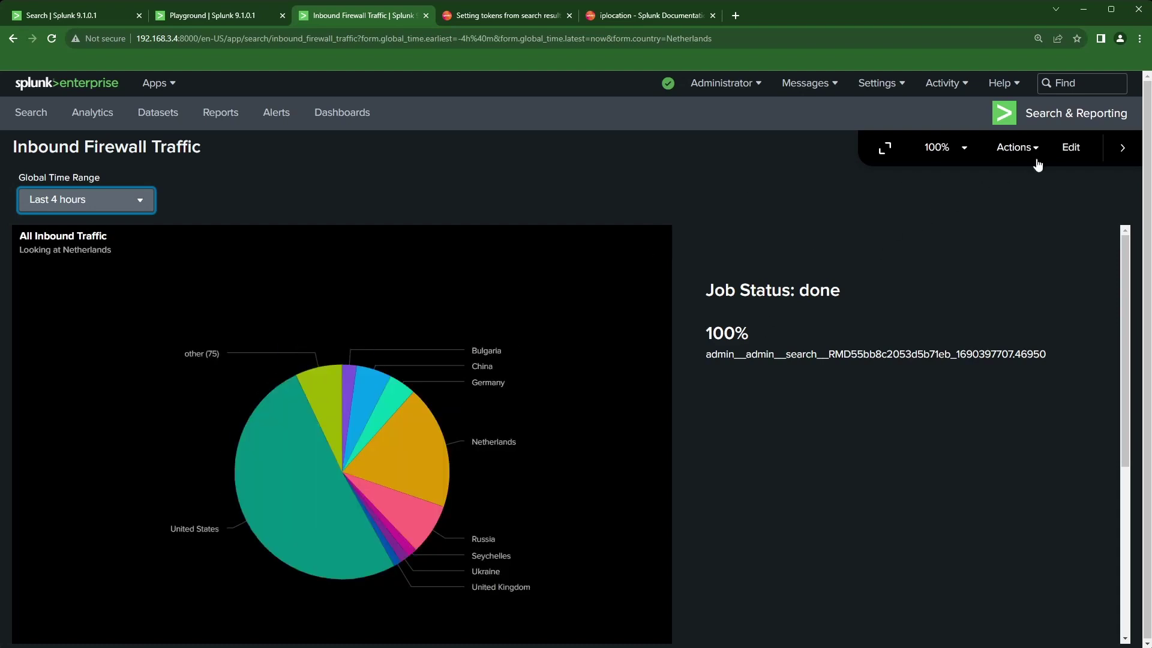
# Step: Reopen the dashboard for editing and make the All Inbound Traffic data source take its time range from the Global Time Range (global_time) input
pyautogui.click(1070, 149)
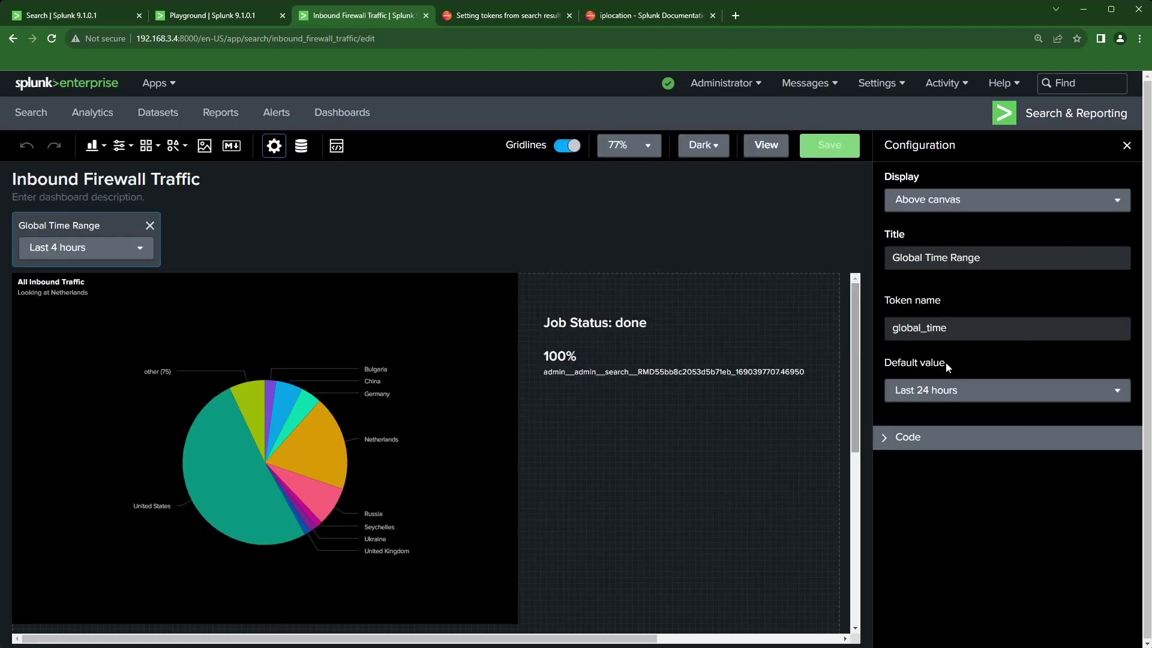
pyautogui.click(243, 336)
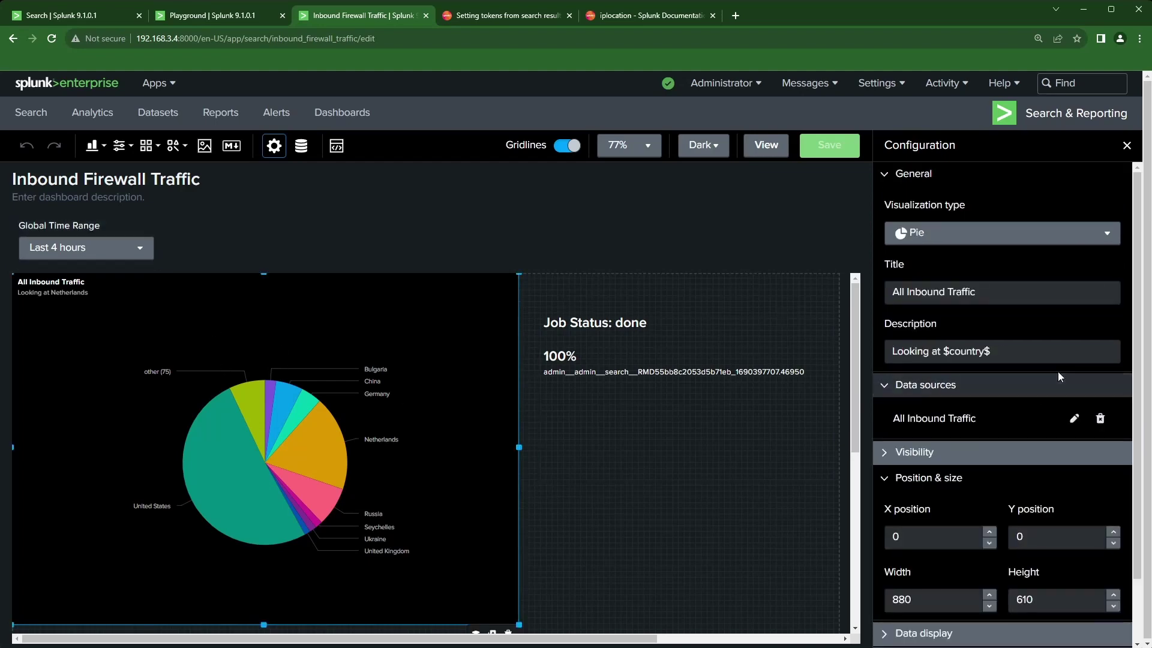
pyautogui.scroll(-2, 1058, 377)
pyautogui.click(1072, 351)
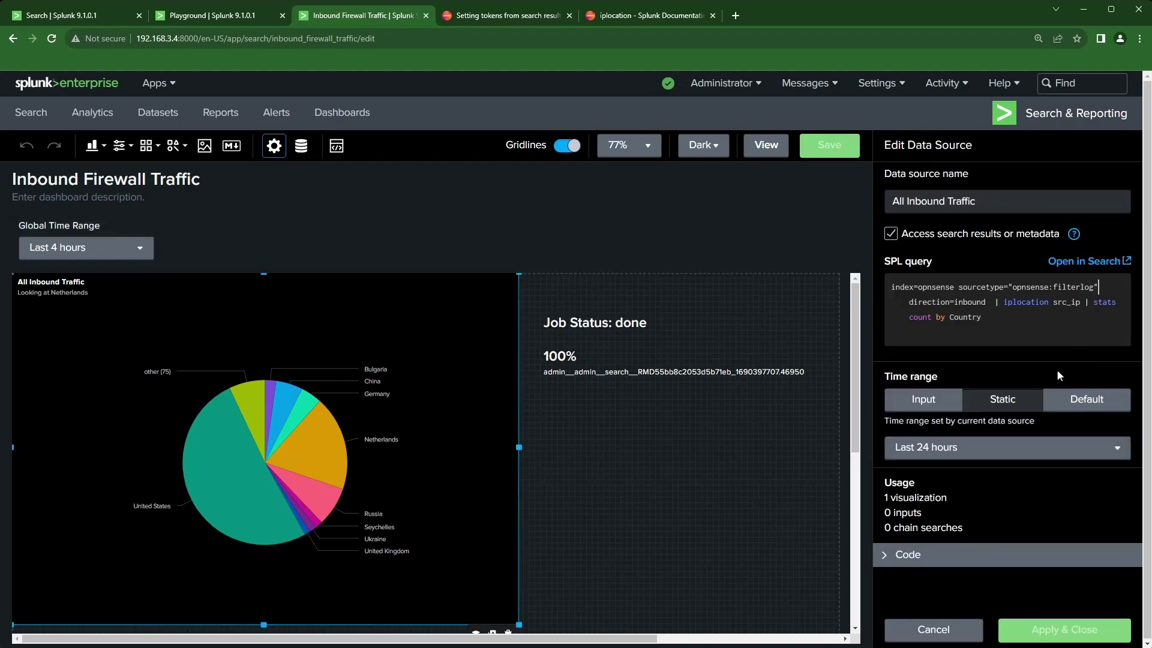
pyautogui.click(1086, 454)
pyautogui.click(1084, 455)
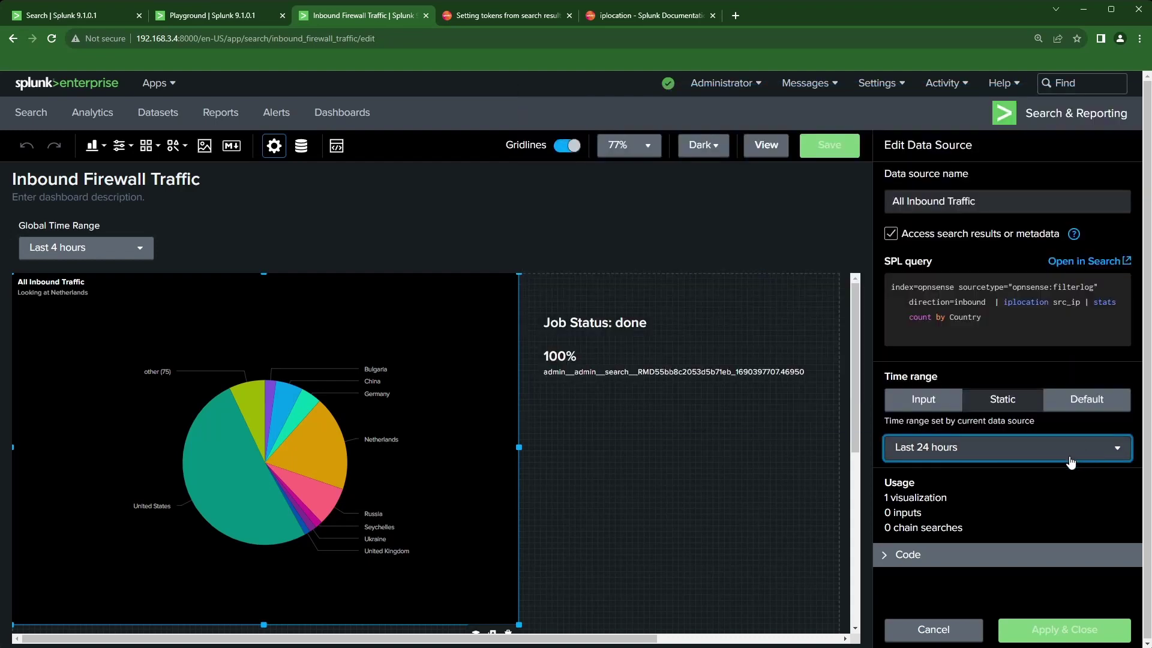
pyautogui.click(921, 399)
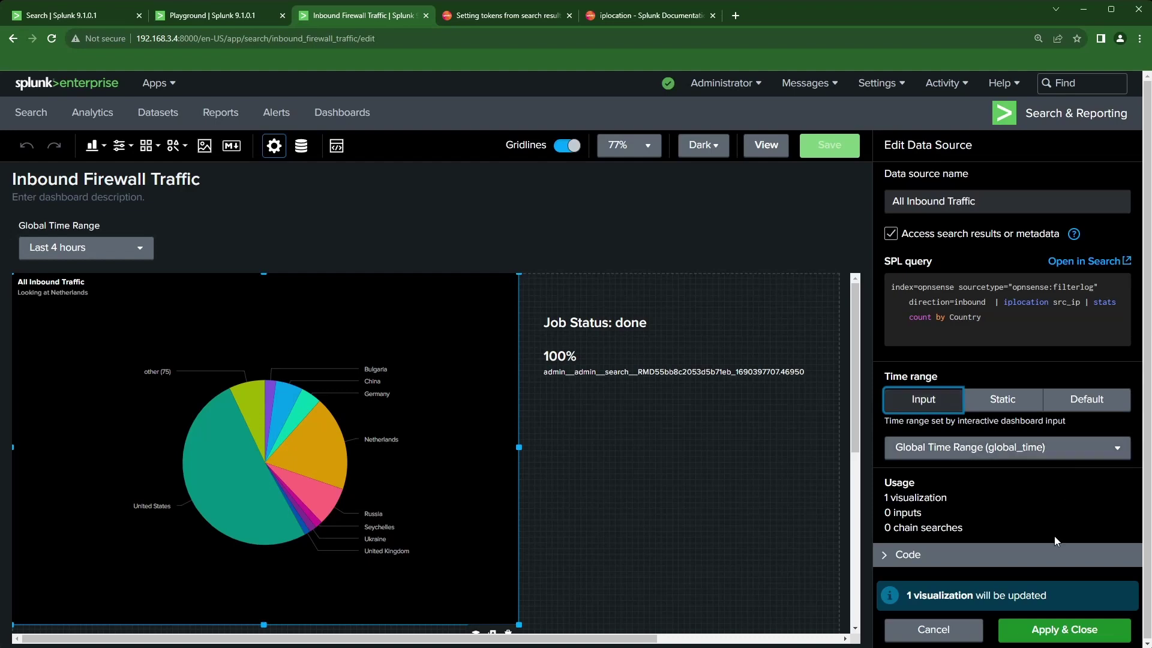
pyautogui.click(1059, 629)
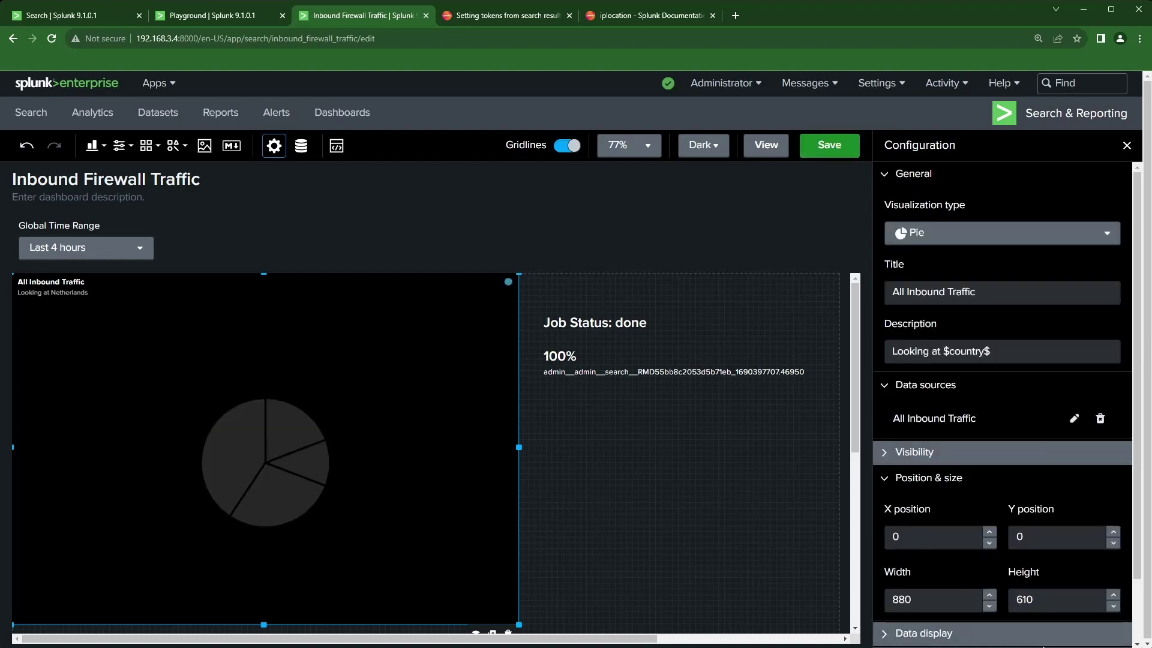
# Step: Save the dashboard and, in view mode, set the Global Time Range to Last 60 minutes
pyautogui.click(829, 144)
pyautogui.click(766, 145)
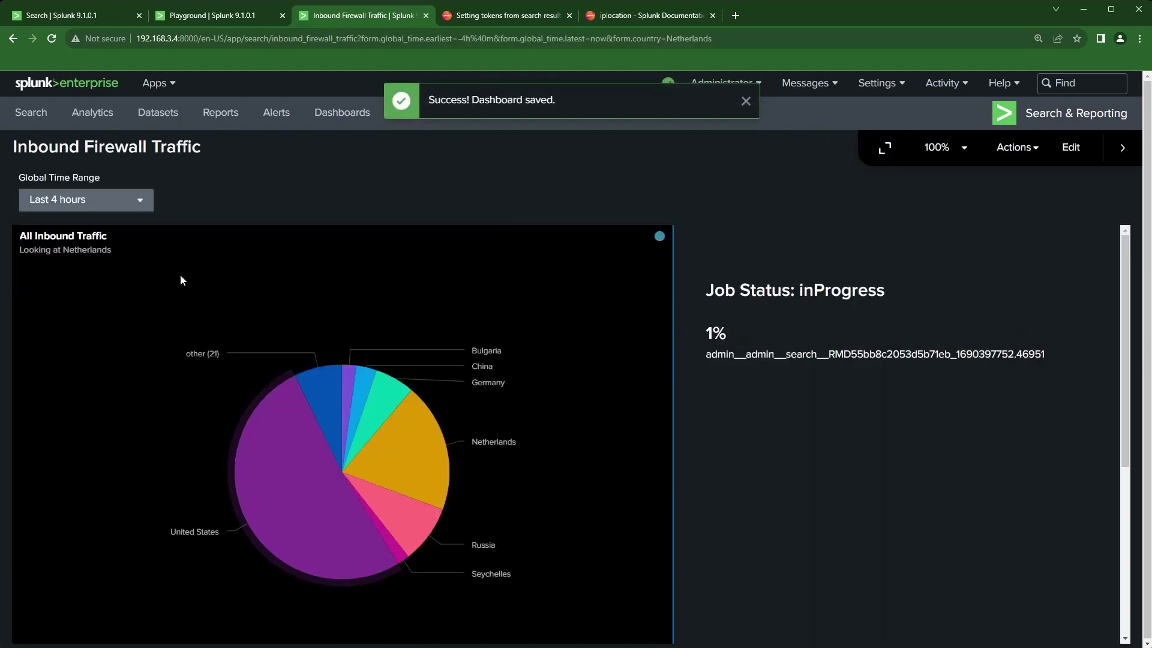
pyautogui.click(81, 201)
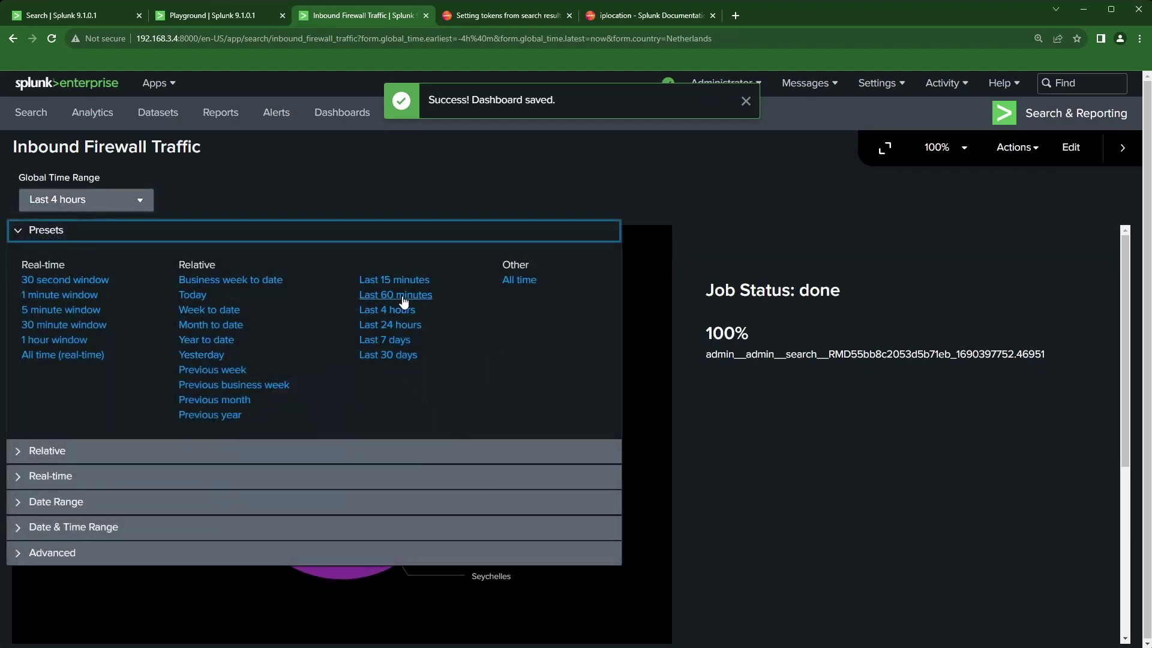
pyautogui.click(397, 295)
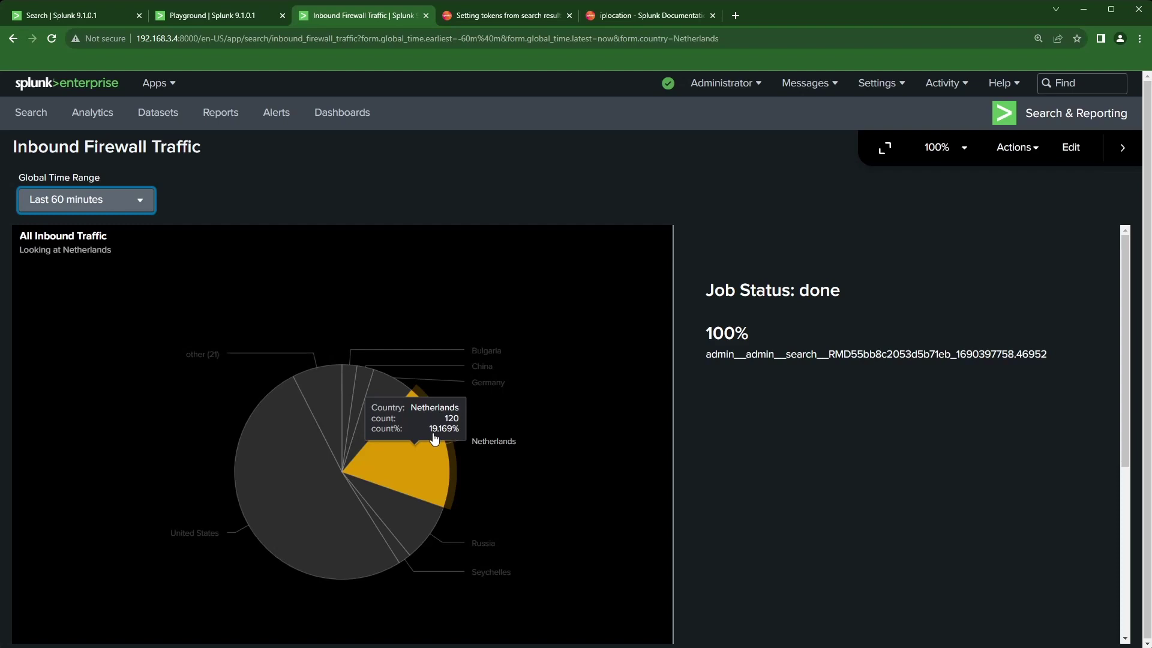
# Step: Reopen the dashboard for editing and copy the $search name:job.lastUpdated$ token from the Splunk documentation's table of search job metadata options
pyautogui.click(1072, 148)
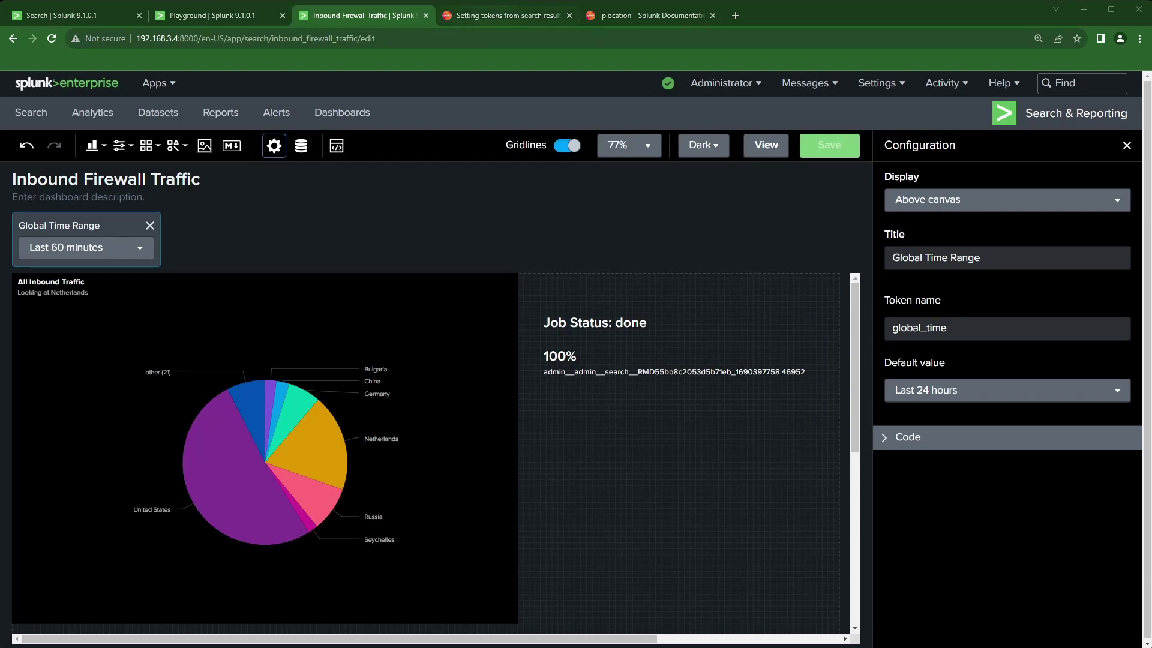
pyautogui.hotkey('ctrl', 'Tab')
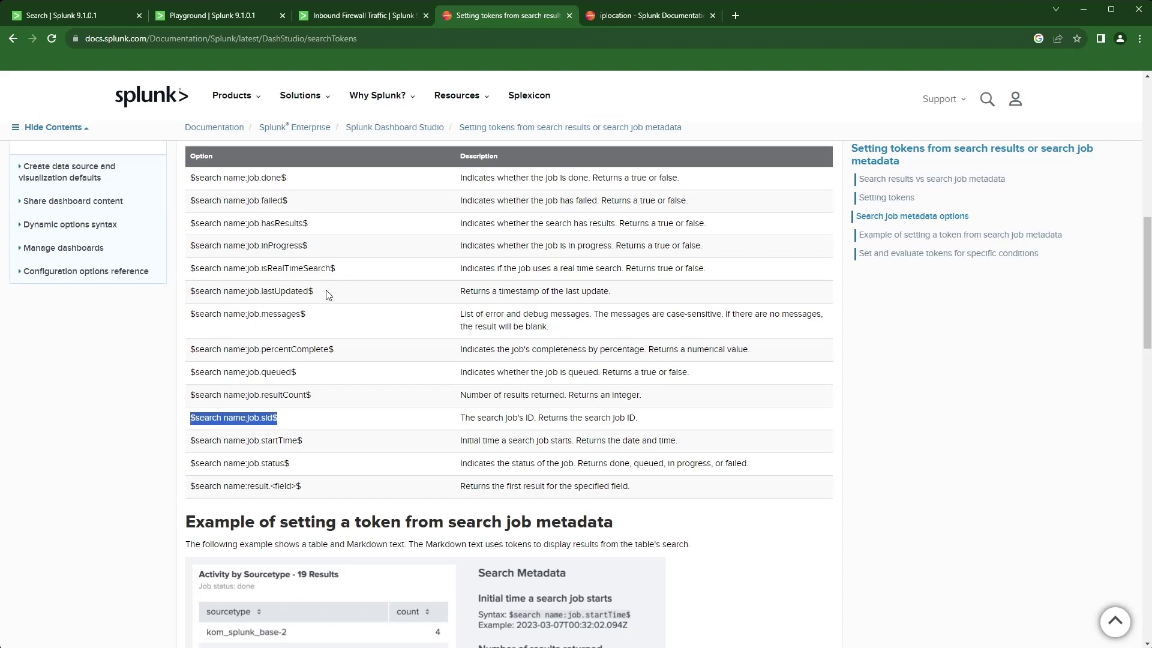
pyautogui.moveTo(329, 293); pyautogui.dragTo(190, 291)
pyautogui.hotkey('ctrl', 'c')
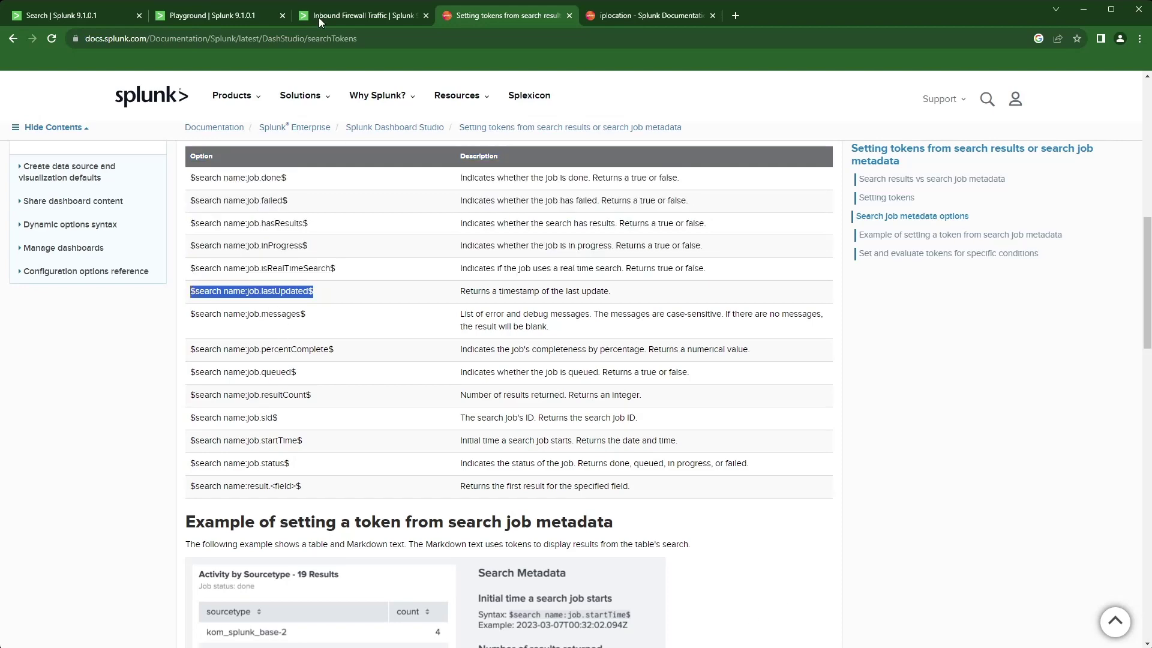
# Step: Return to the dashboard and add a Markdown text block, placing it at about X 890, Y 30
pyautogui.click(351, 18)
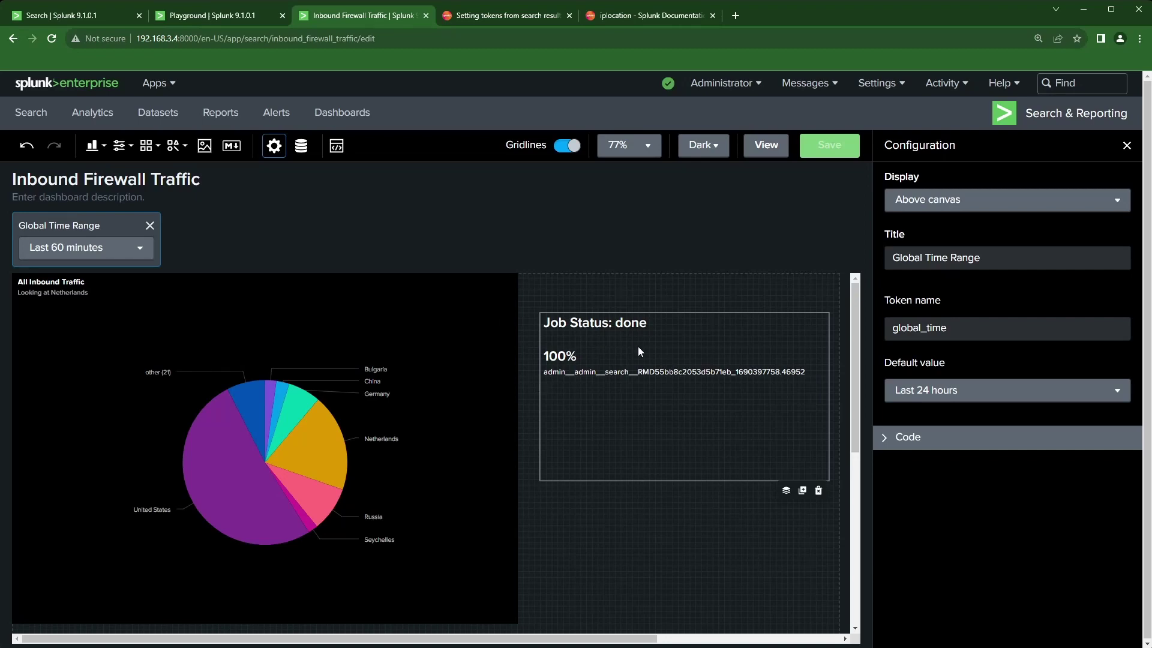
pyautogui.click(231, 145)
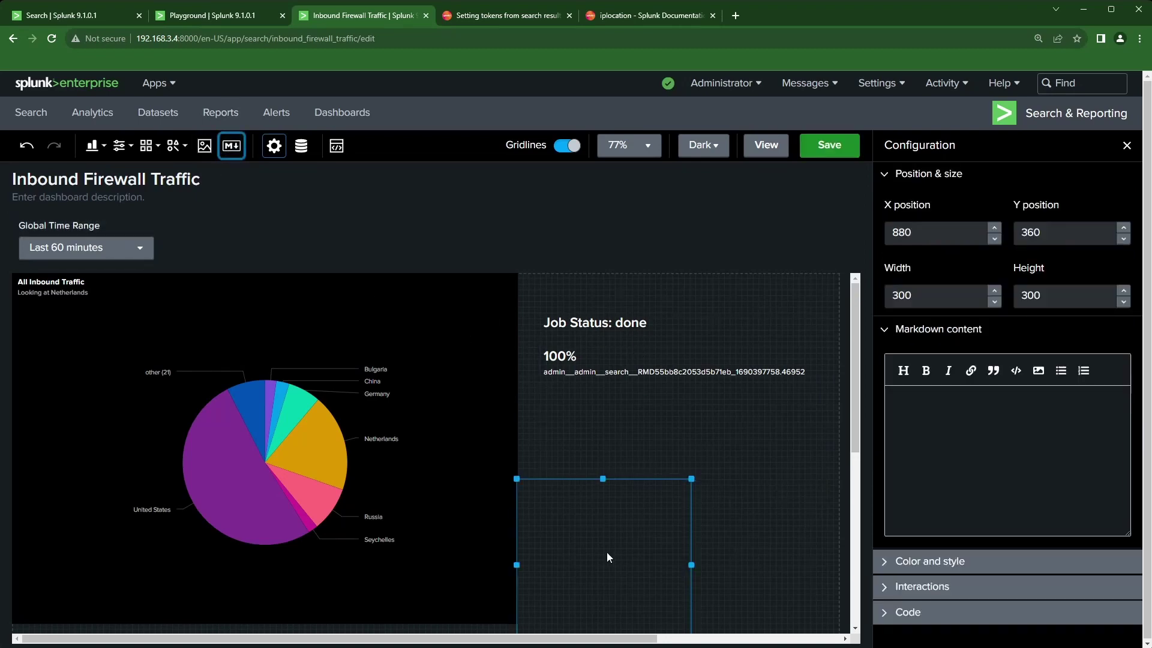
pyautogui.moveTo(607, 552); pyautogui.dragTo(630, 361)
# Step: Move the Job Status text block above the pie at about X 220, Y 10 and resize it to about 540 by 140
pyautogui.click(728, 360)
pyautogui.moveTo(728, 360); pyautogui.dragTo(391, 333)
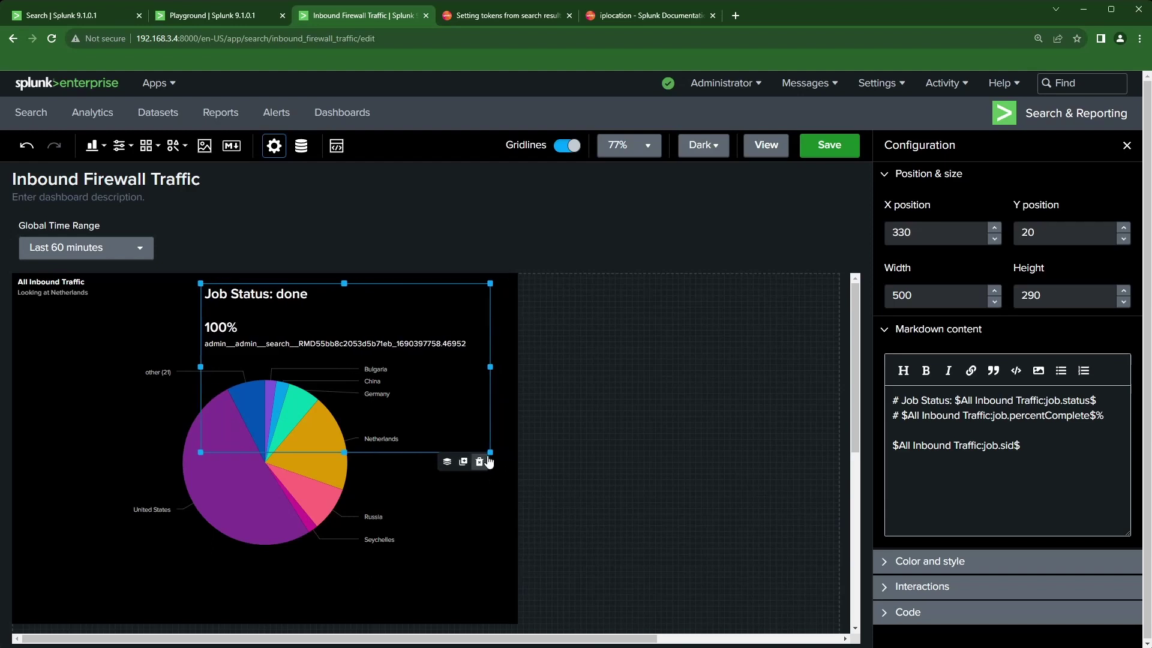
pyautogui.moveTo(489, 461); pyautogui.dragTo(514, 363)
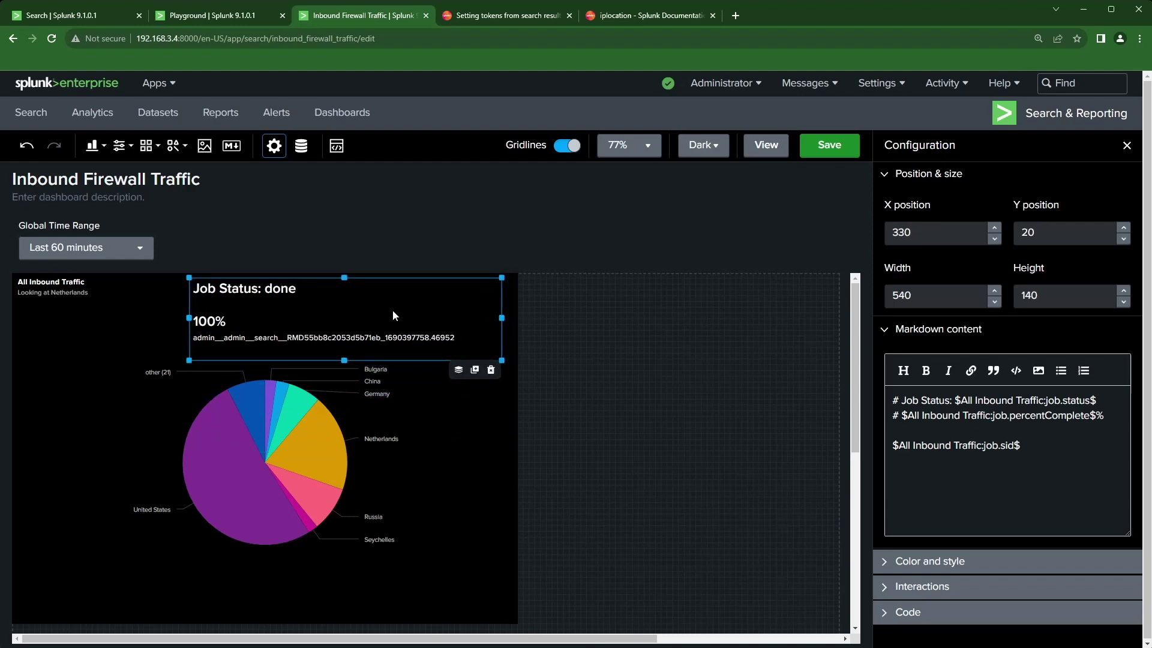
pyautogui.moveTo(393, 316)
pyautogui.mouseDown()
pyautogui.moveTo(315, 305)
pyautogui.moveTo(384, 324)
pyautogui.mouseUp()
# Step: Move the empty Markdown block to about X 1010, Y 50 and paste $search name:job.lastUpdated$ as its content
pyautogui.click(588, 370)
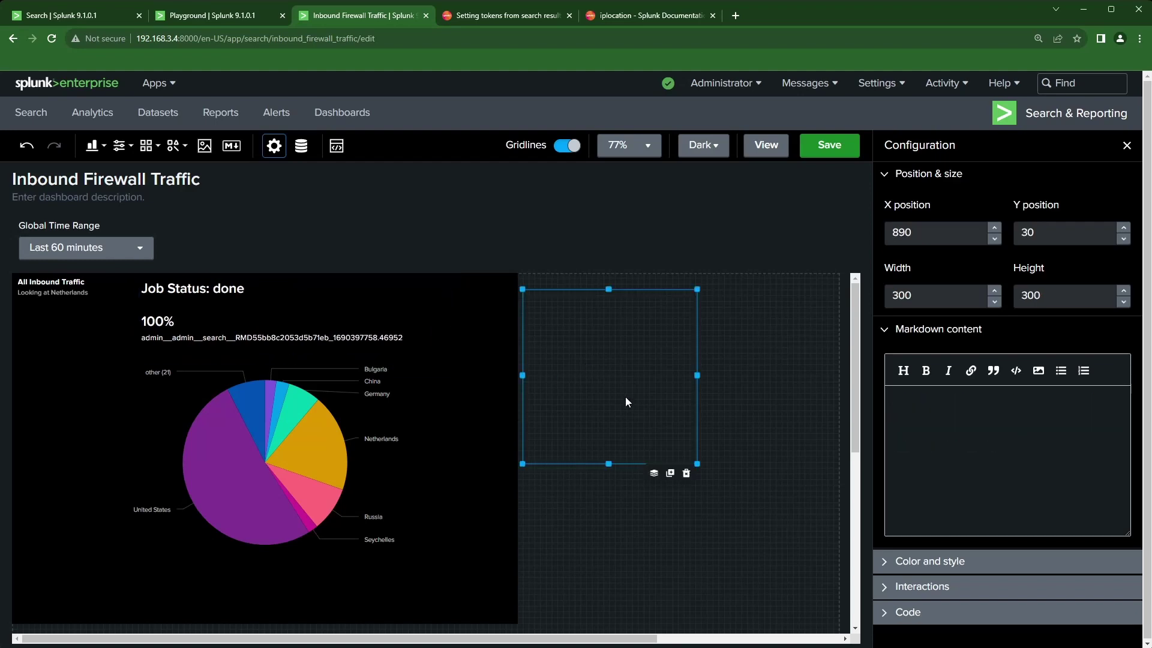
pyautogui.moveTo(626, 401); pyautogui.dragTo(695, 412)
pyautogui.click(977, 450)
pyautogui.hotkey('ctrl', 'v')
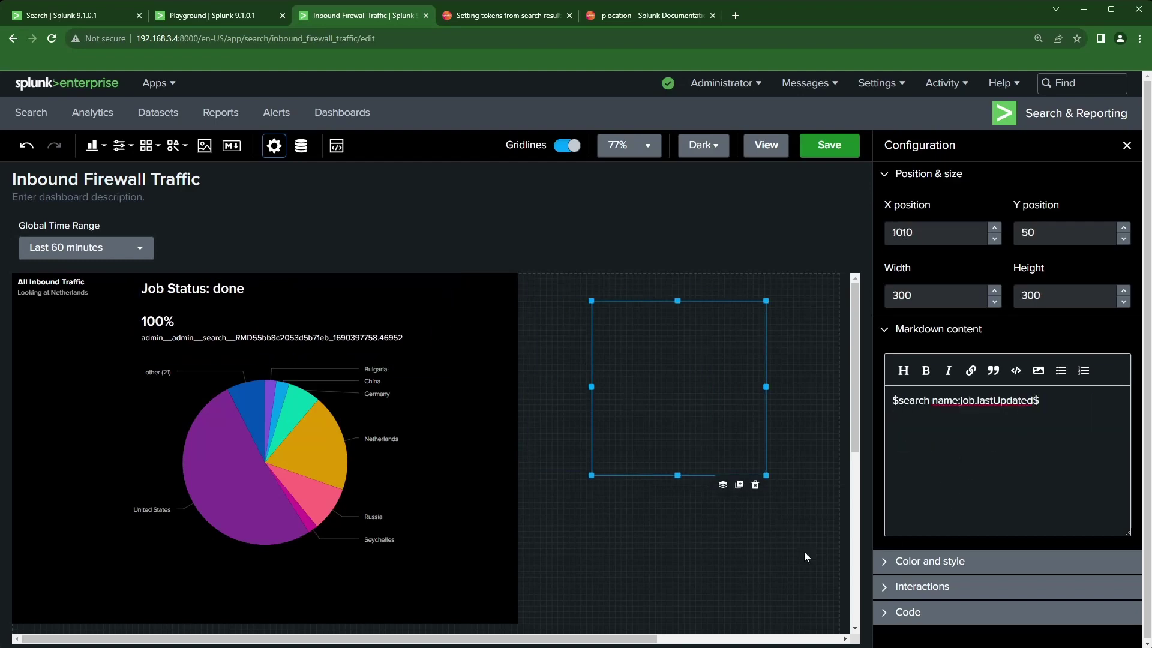
# Step: Replace "search name" in the lastUpdated token with All Inbound Traffic, copied from the Job Status text block
pyautogui.click(203, 333)
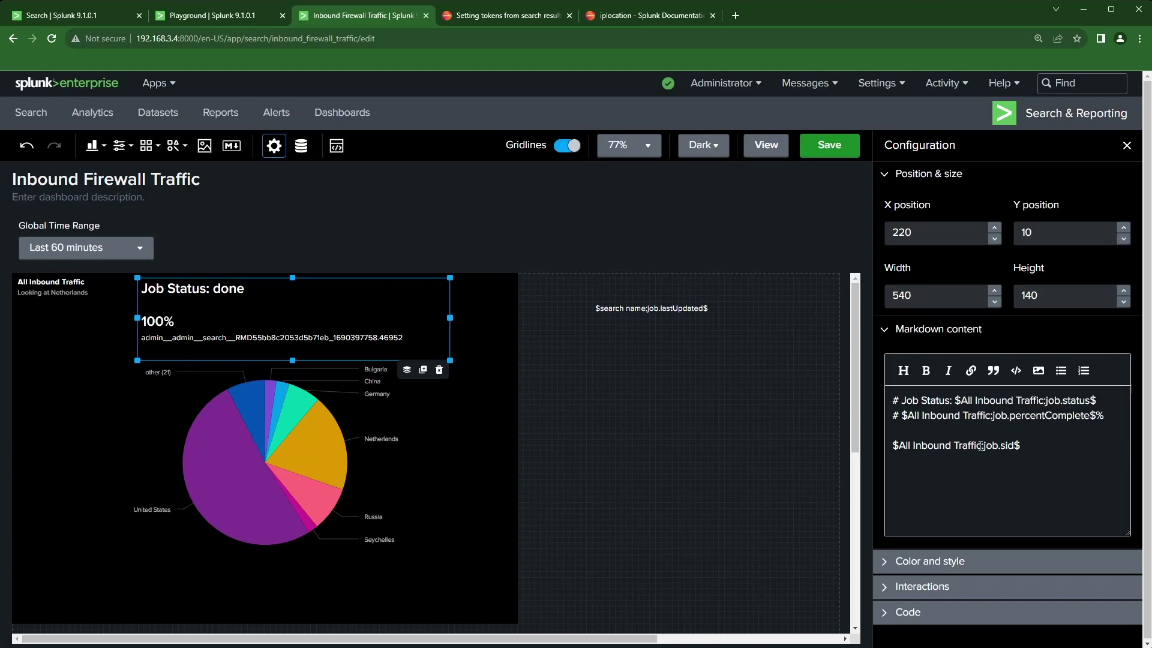
pyautogui.moveTo(980, 445); pyautogui.dragTo(901, 445)
pyautogui.hotkey('ctrl', 'c')
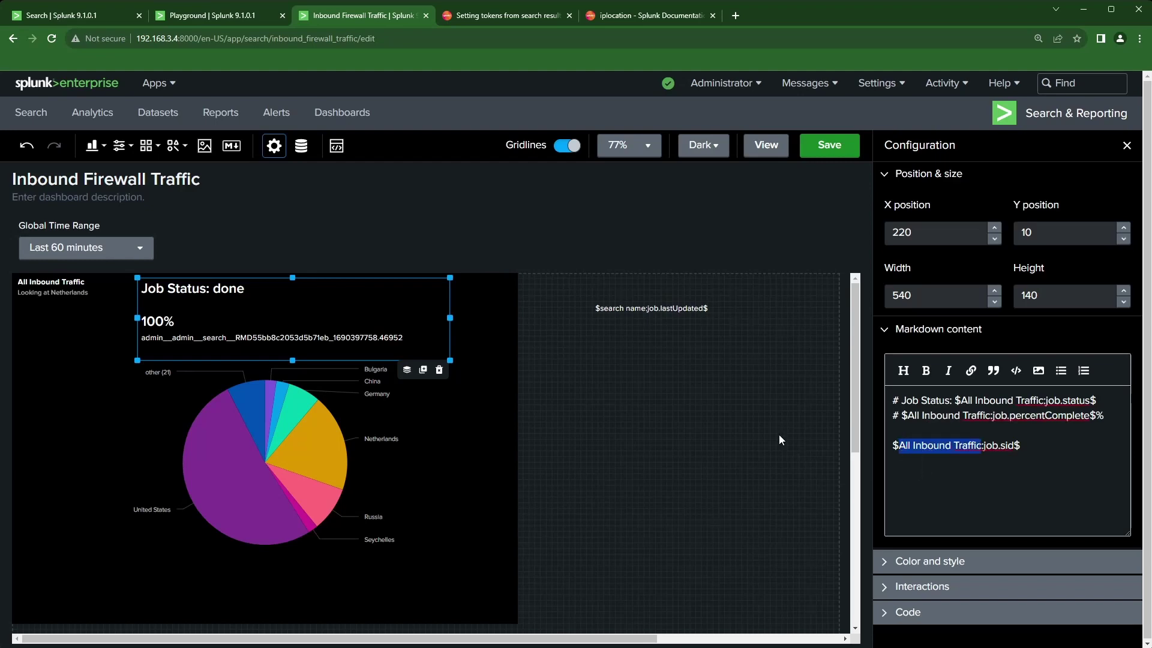
pyautogui.click(695, 403)
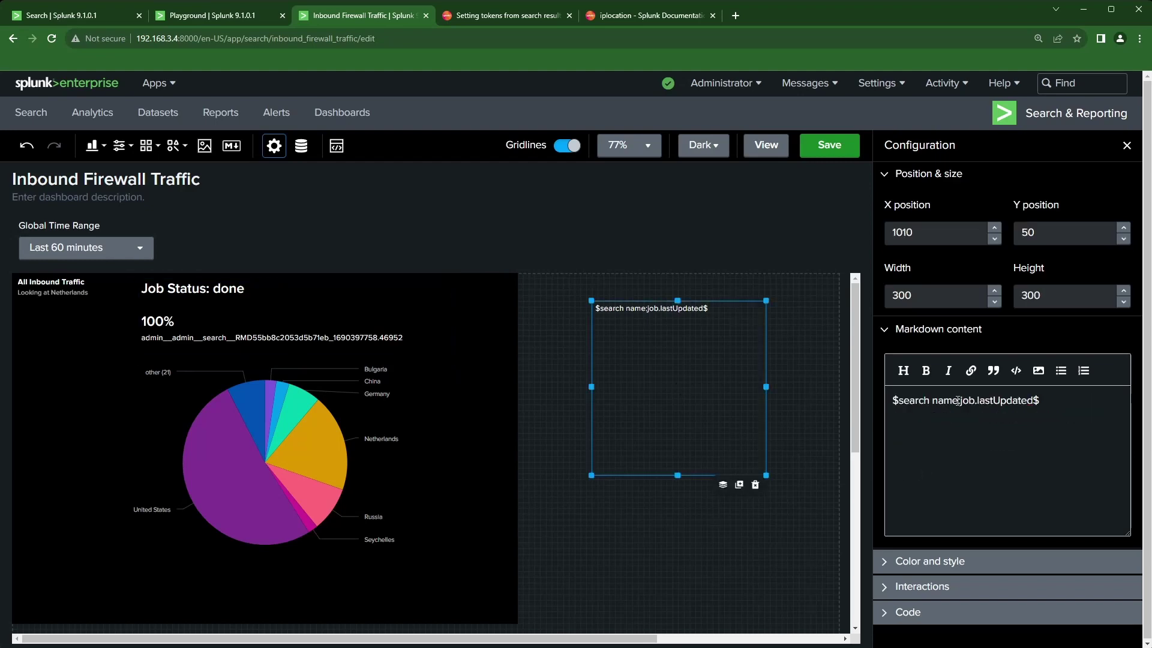
pyautogui.moveTo(958, 400); pyautogui.dragTo(898, 400)
pyautogui.hotkey('ctrl', 'v')
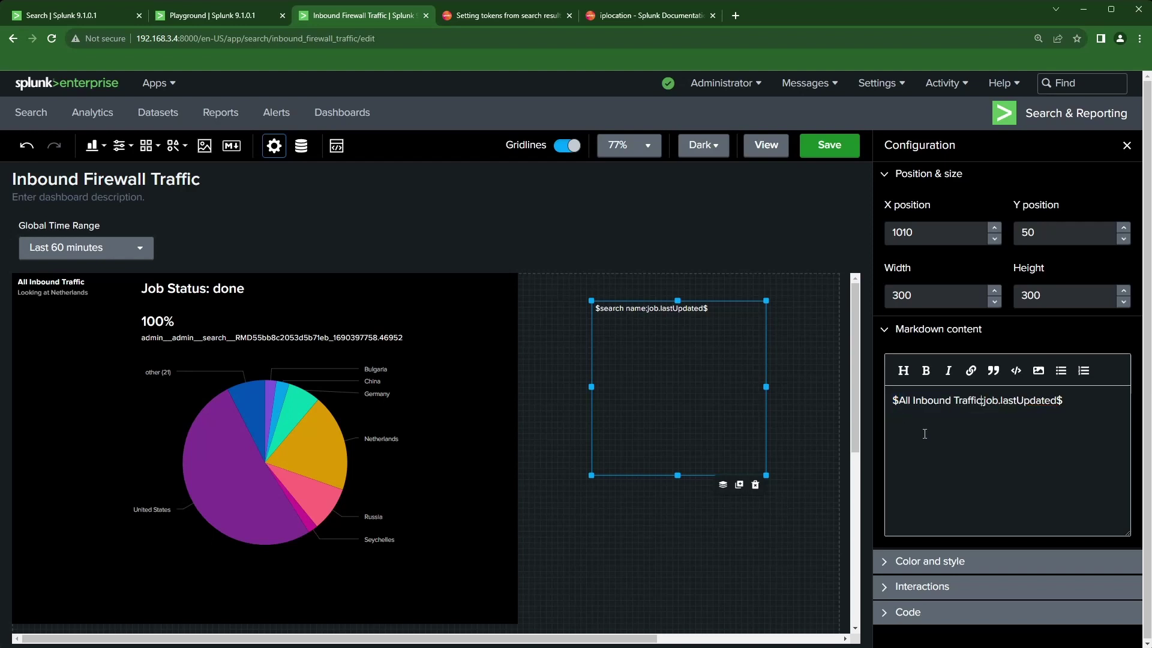
# Step: Add the line "Page Last Updated:" above the lastUpdated token, separated by a blank line
pyautogui.click(894, 400)
pyautogui.press('Return')
pyautogui.press('Return')
pyautogui.press('Up')
pyautogui.press('Up')
pyautogui.write('Page Last')
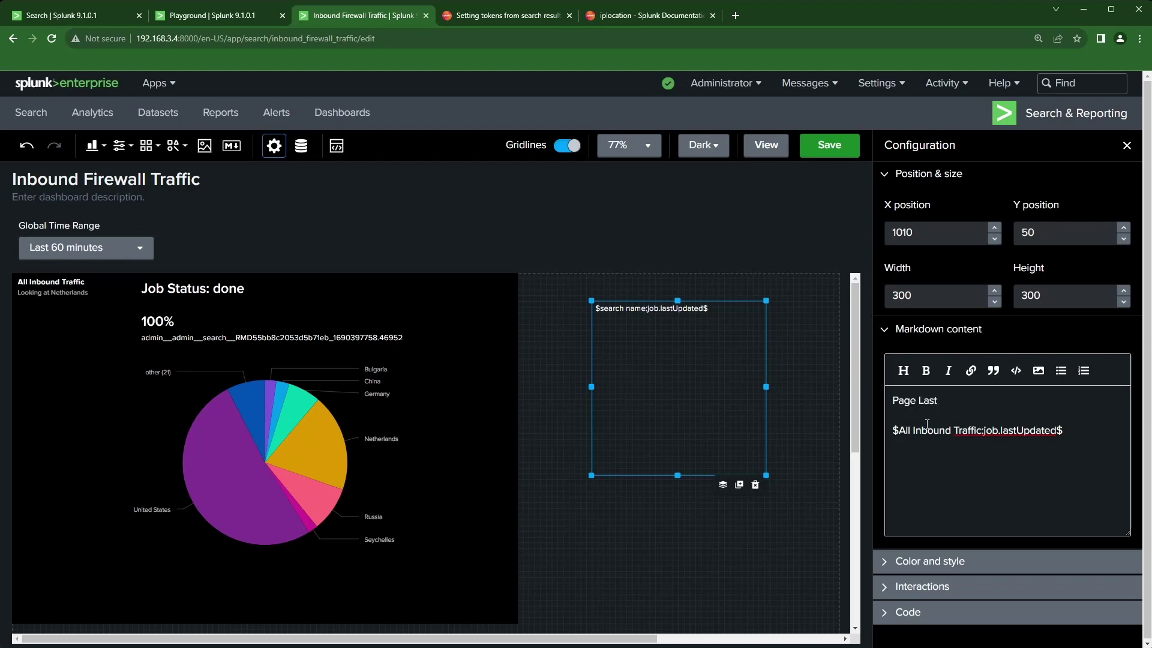
pyautogui.write(' Updated :')
# Step: Apply heading markup to the "Page Last Updated:" line and reduce it to a single #
pyautogui.moveTo(1003, 401); pyautogui.dragTo(865, 402)
pyautogui.click(905, 371)
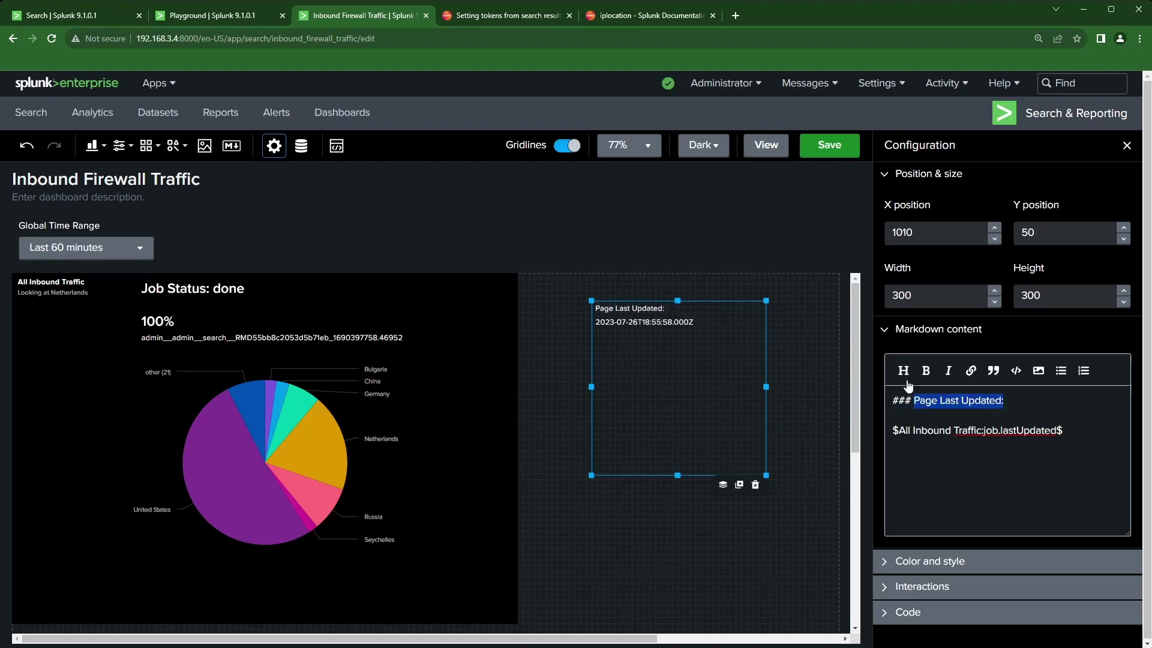
pyautogui.click(913, 400)
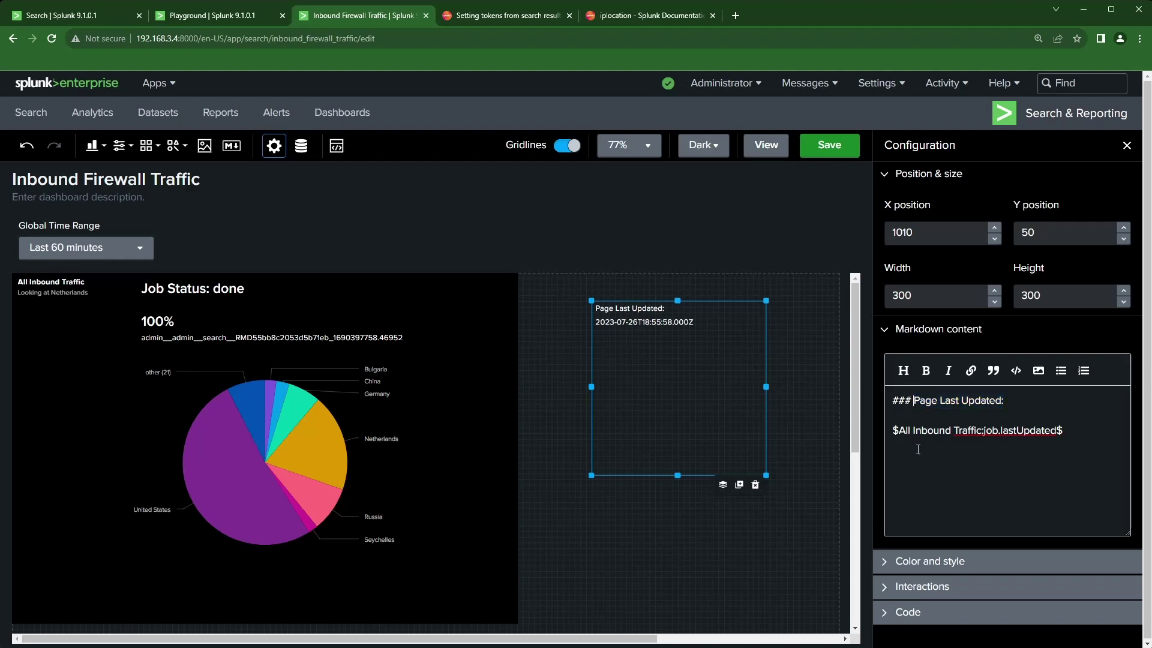
pyautogui.press('BackSpace')
pyautogui.press('BackSpace')
pyautogui.press('BackSpace')
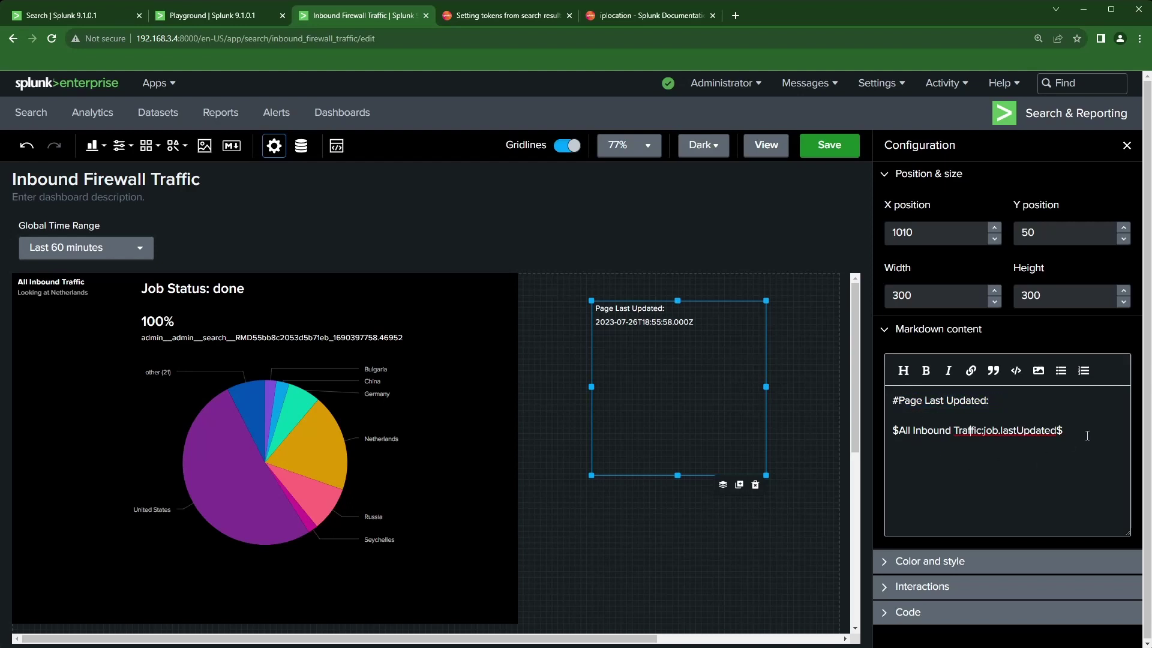
# Step: Make the $All Inbound Traffic:job.lastUpdated$ token bold and italic in the Markdown content and save the dashboard
pyautogui.moveTo(1085, 432); pyautogui.dragTo(878, 433)
pyautogui.click(925, 371)
pyautogui.click(948, 371)
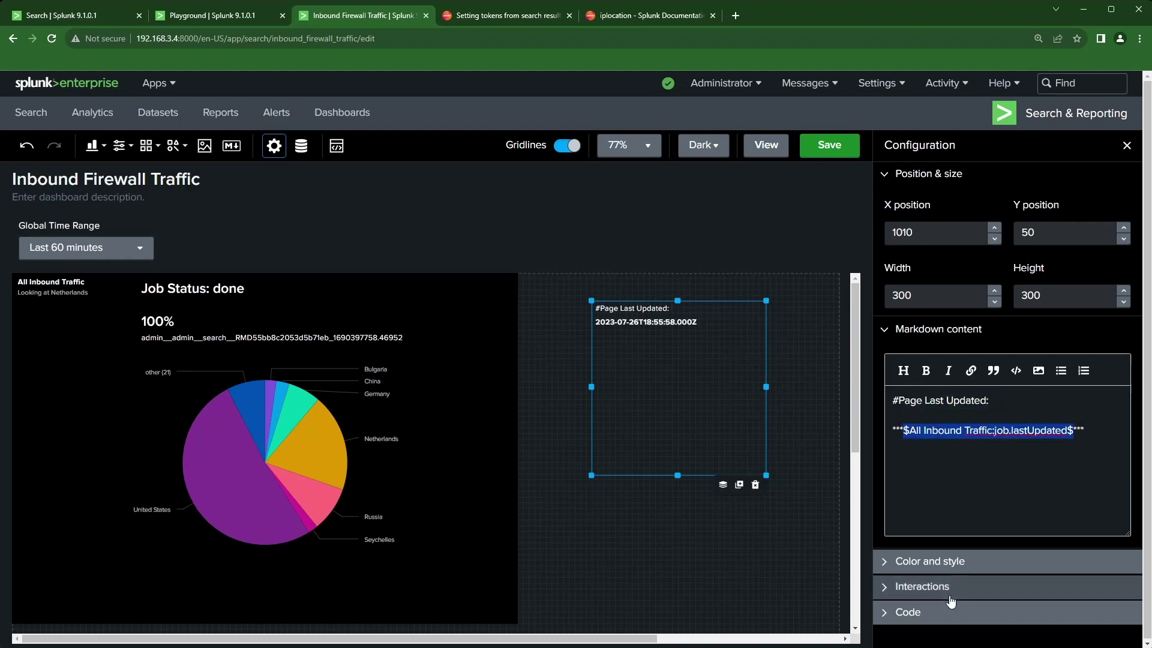
pyautogui.click(837, 153)
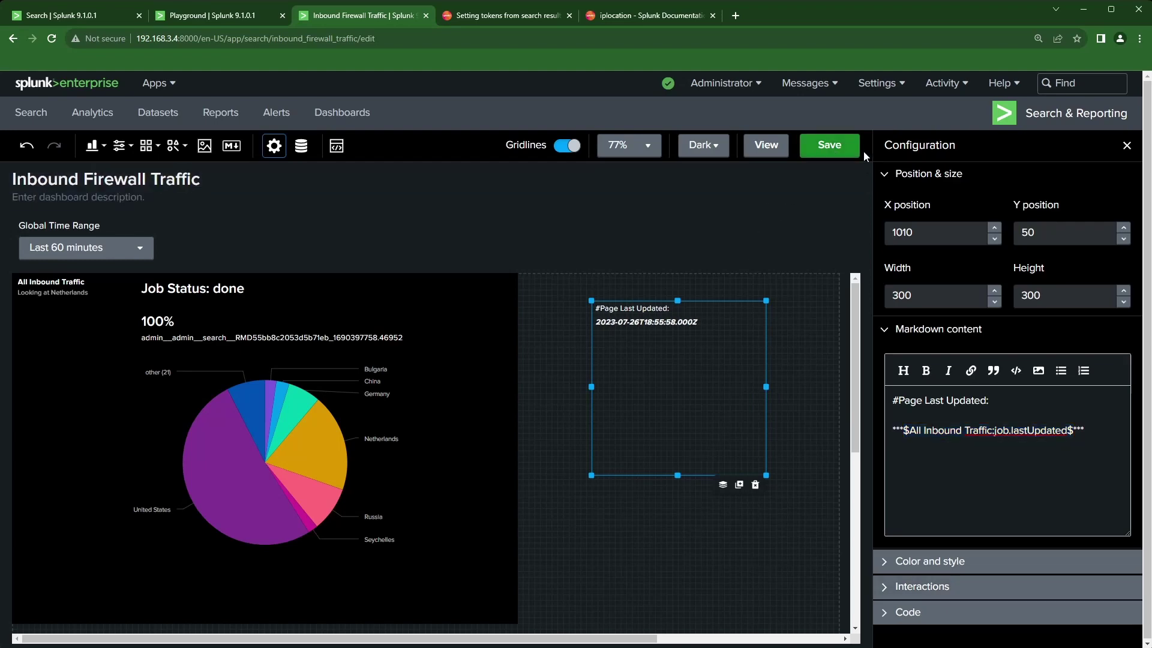
pyautogui.click(839, 148)
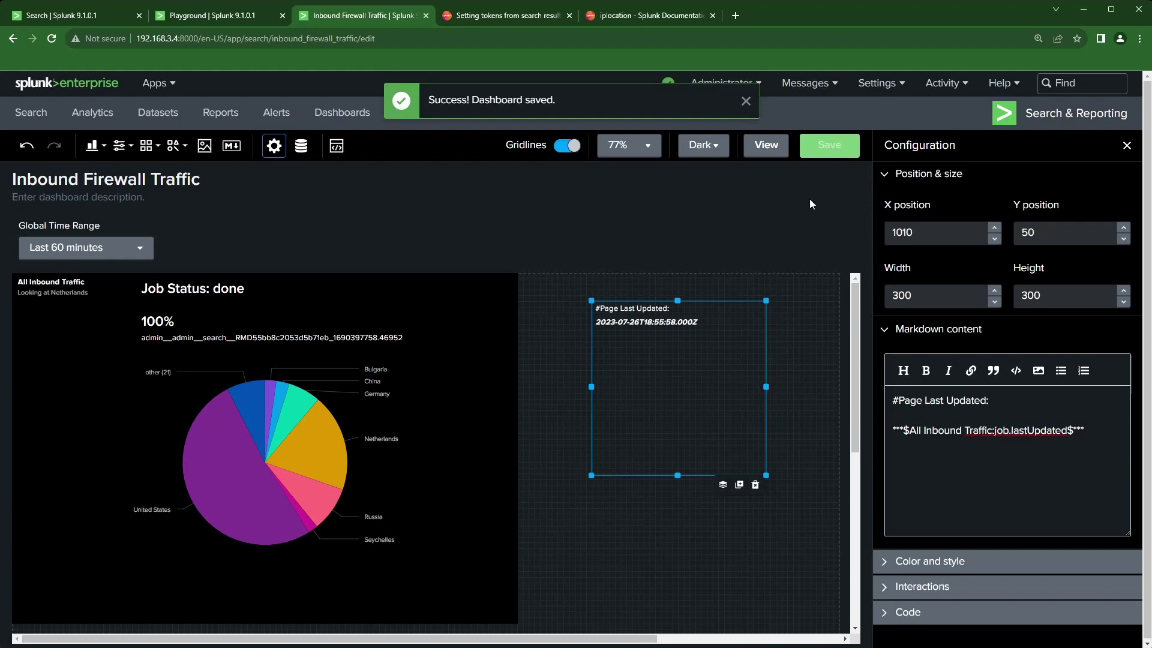
# Step: Check the dashboard in view mode, return to editing and insert a space between the # and "Page Last Updated:"
pyautogui.click(765, 144)
pyautogui.moveTo(861, 399); pyautogui.dragTo(808, 370)
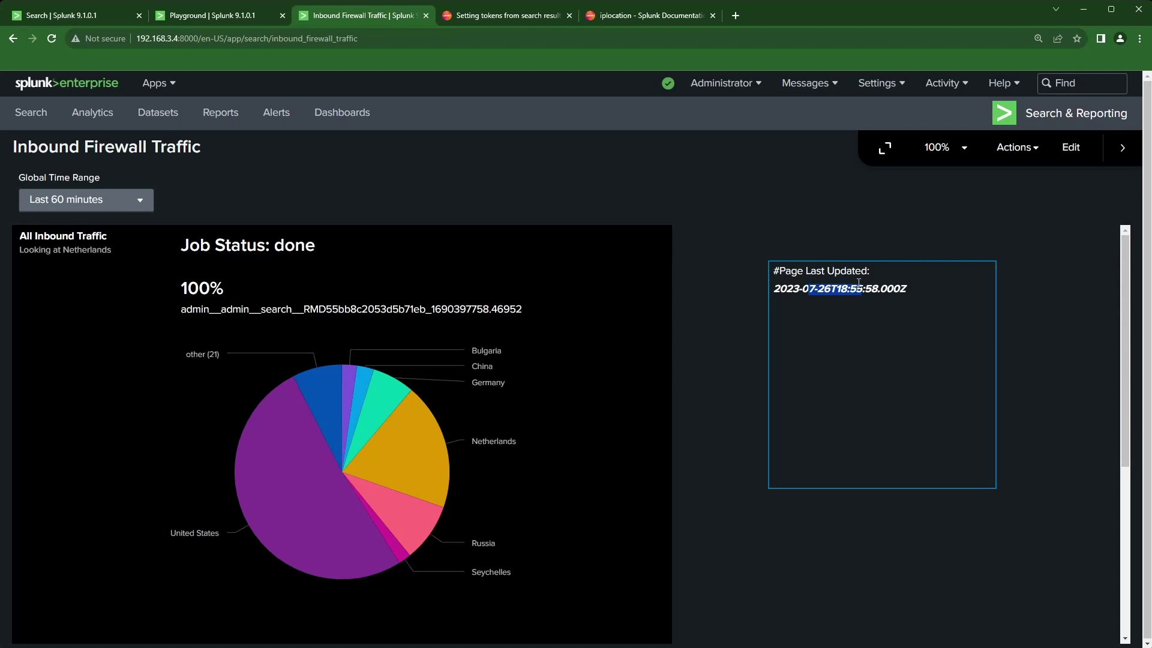
pyautogui.click(1071, 147)
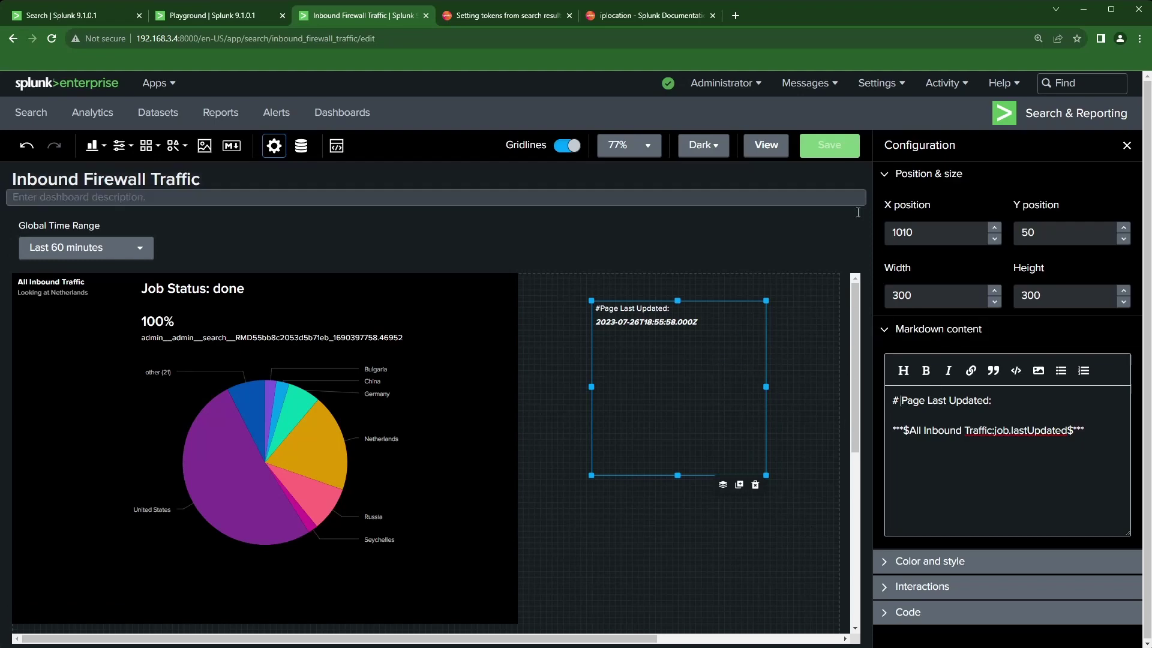
pyautogui.click(725, 410)
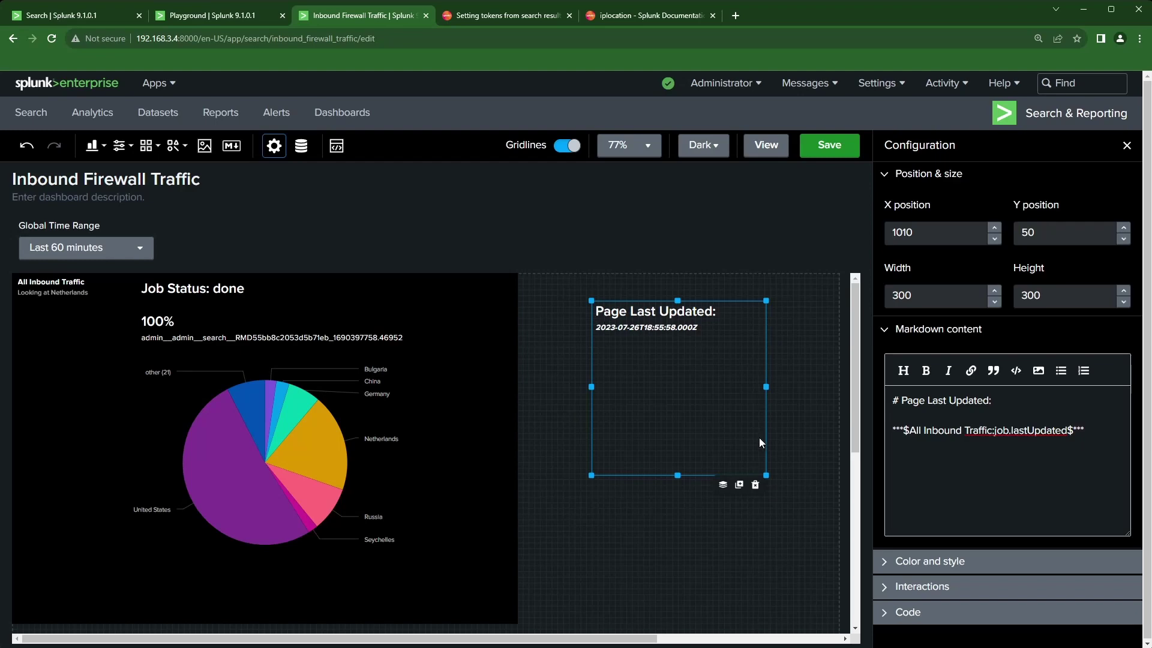
# Step: Resize the Page Last Updated text block to 340 by 90 and move it to X 950, Y 30
pyautogui.moveTo(763, 473); pyautogui.dragTo(790, 354)
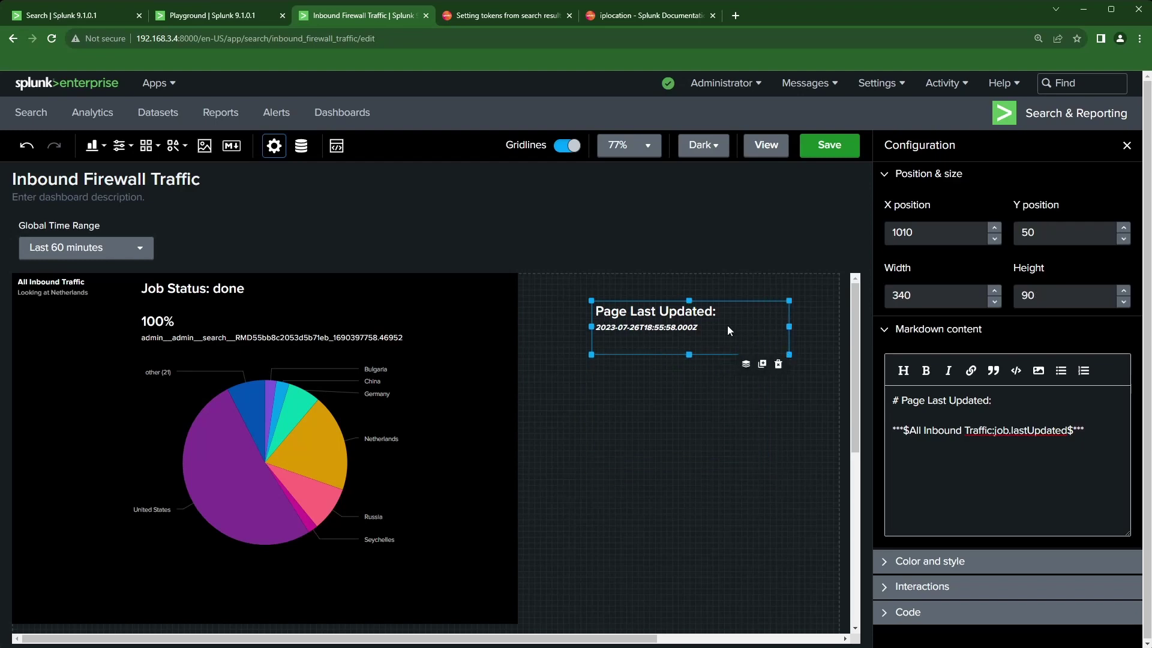
pyautogui.moveTo(681, 326)
pyautogui.mouseDown()
pyautogui.moveTo(682, 305)
pyautogui.moveTo(603, 265)
pyautogui.moveTo(660, 318)
pyautogui.mouseUp()
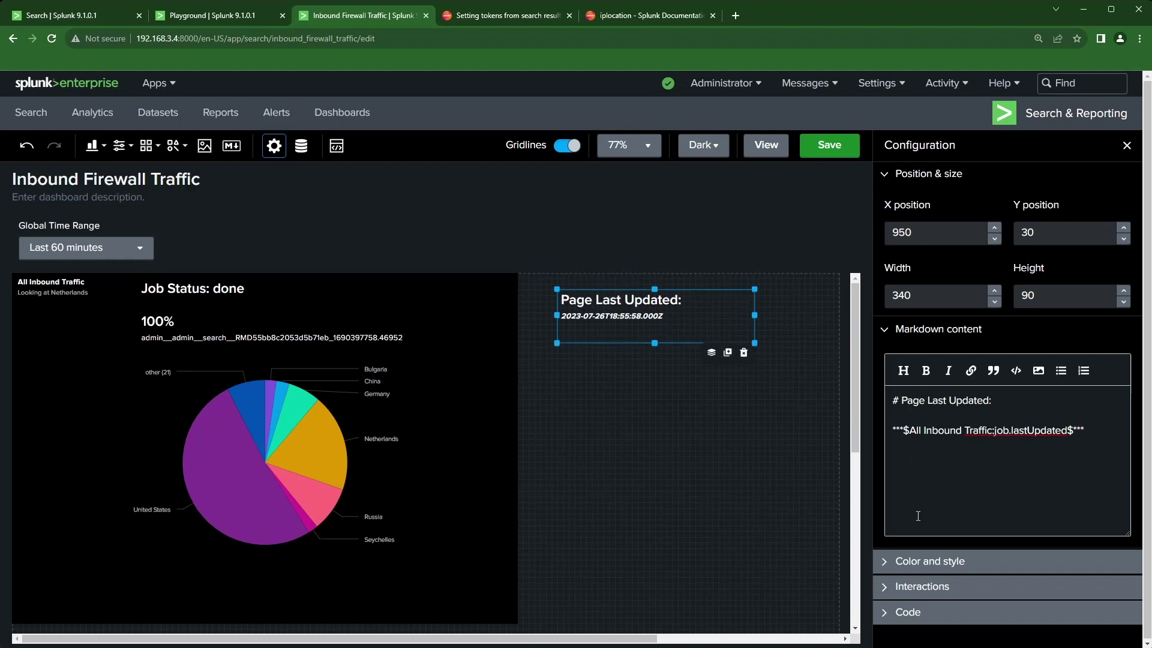
# Step: Remove the space after the # in the "Page Last Updated:" line to compare the rendering, and put it back
pyautogui.press('BackSpace')
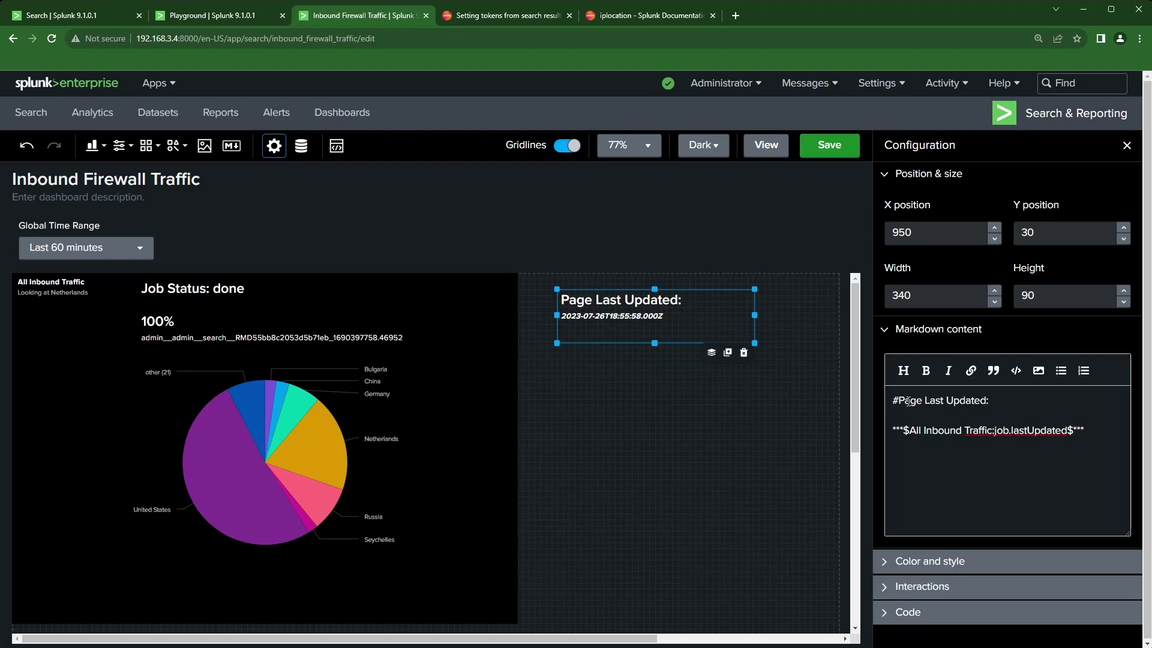
pyautogui.click(750, 410)
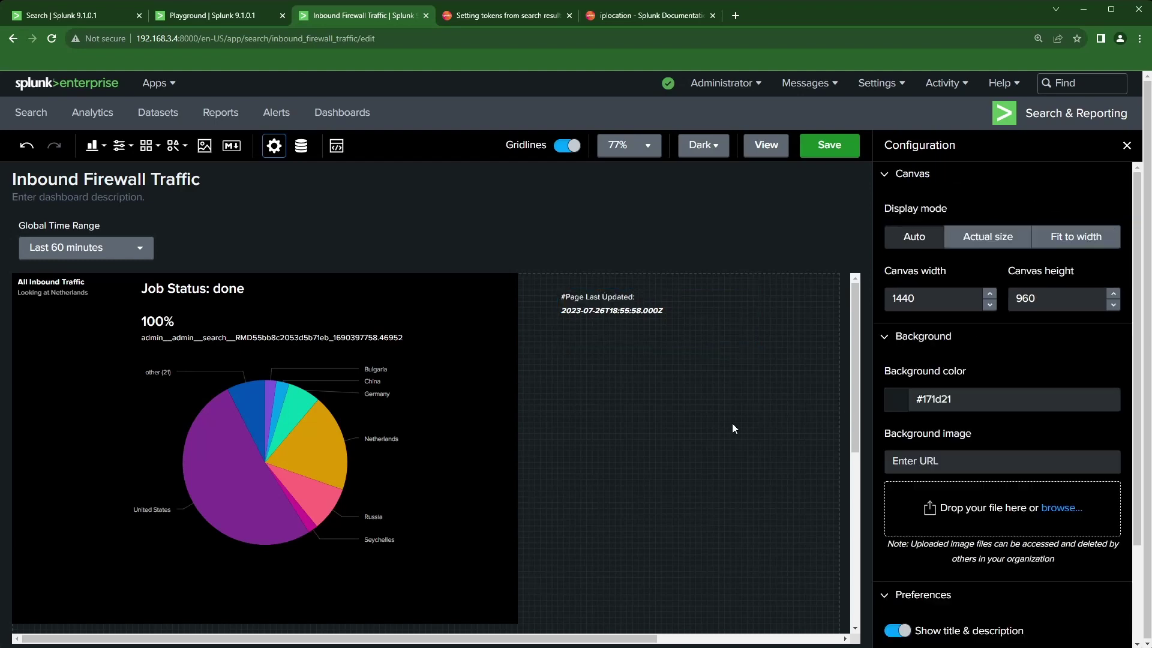
pyautogui.click(564, 298)
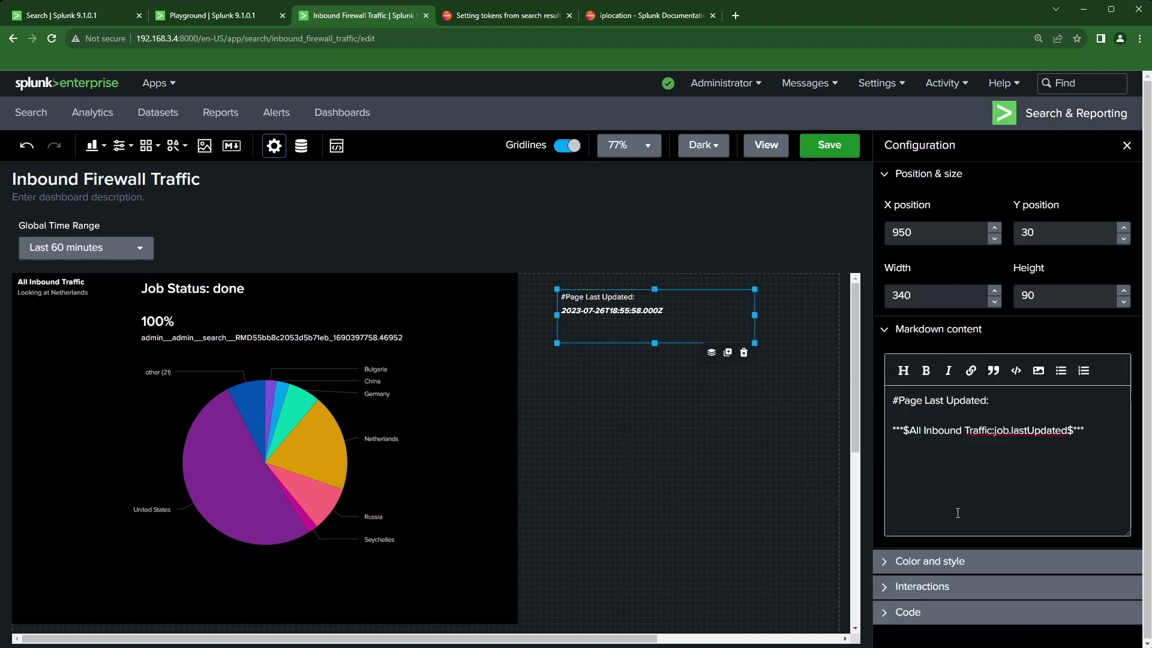
pyautogui.click(746, 449)
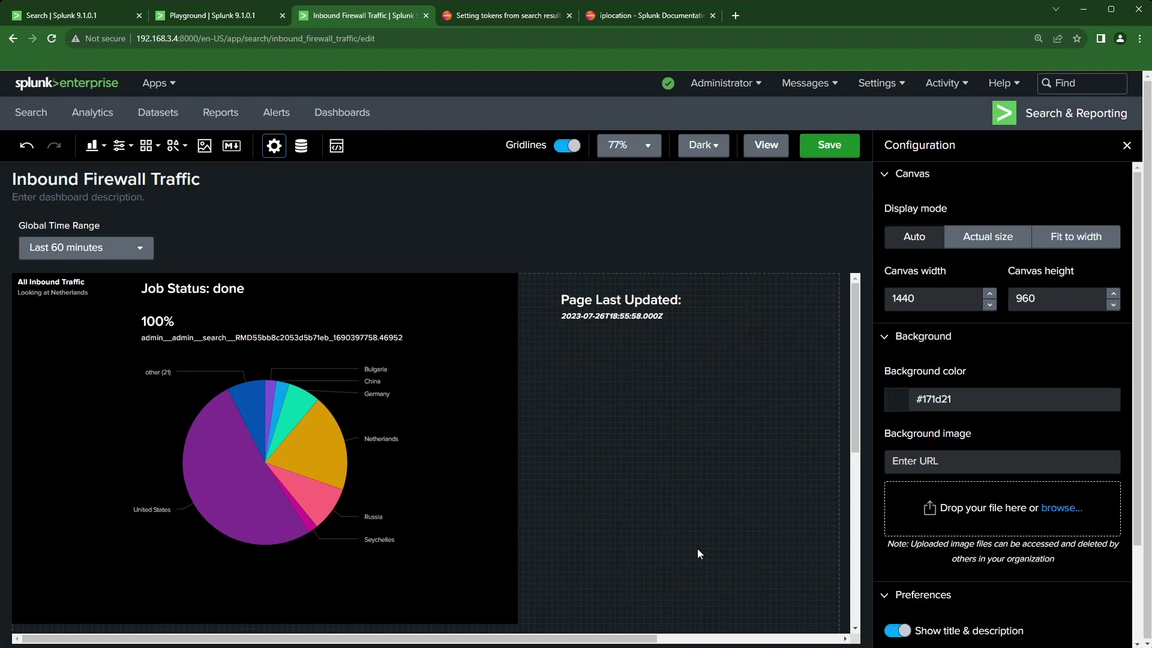